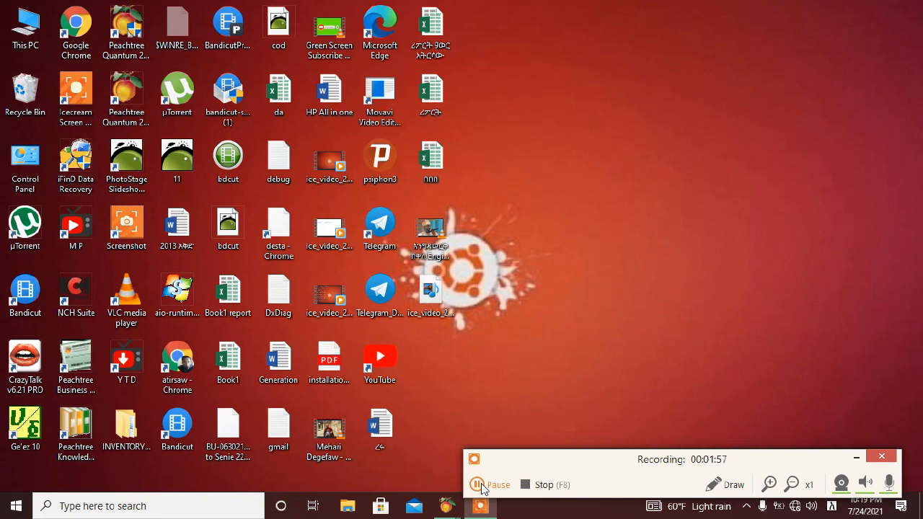
click(482, 487)
click(477, 485)
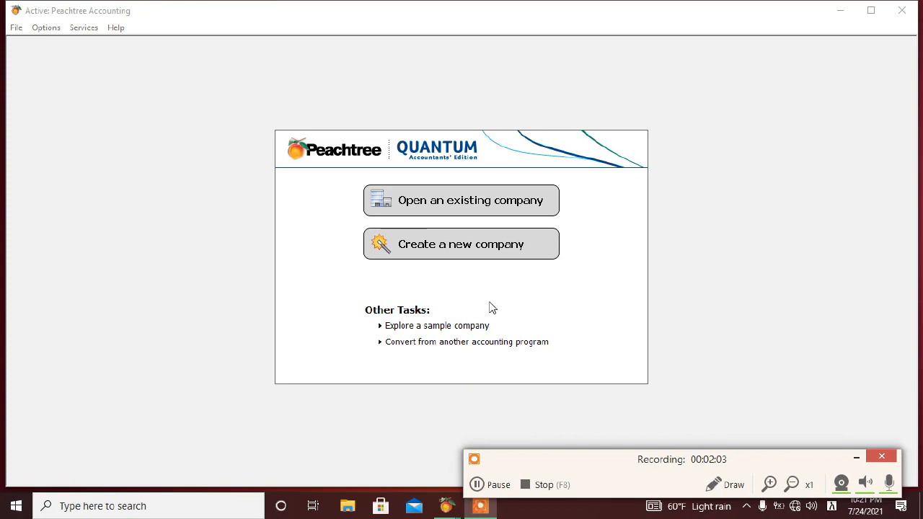
Open the existing company ADSWE-West Amhara Branch-2013 and log in by entering the account password.
click(434, 208)
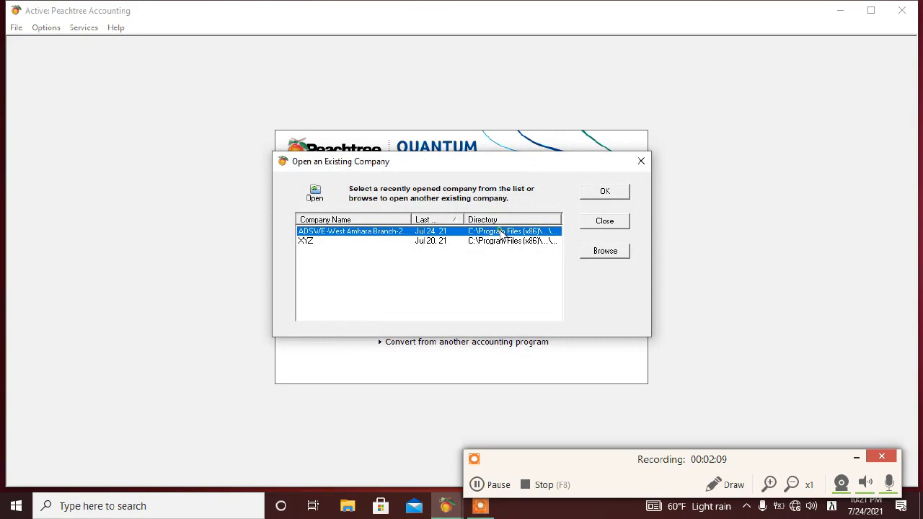
double_click(500, 232)
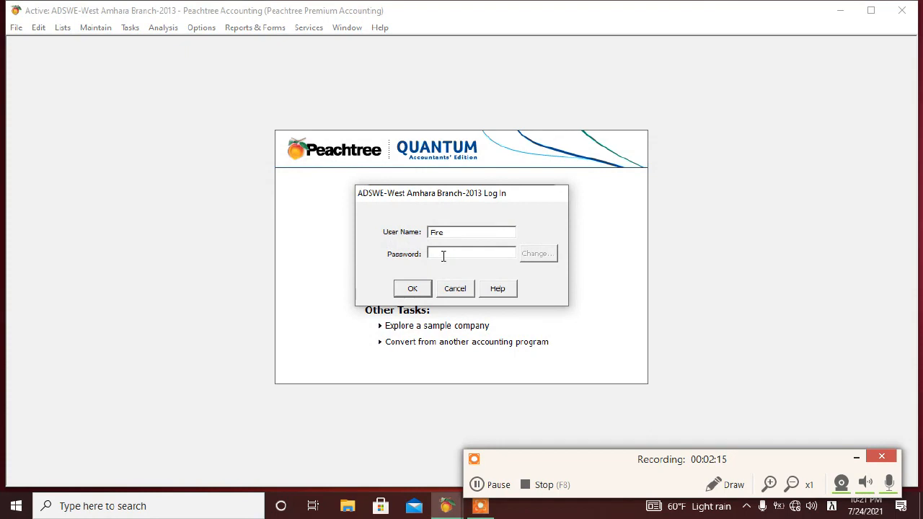
text(******)
key(Return)
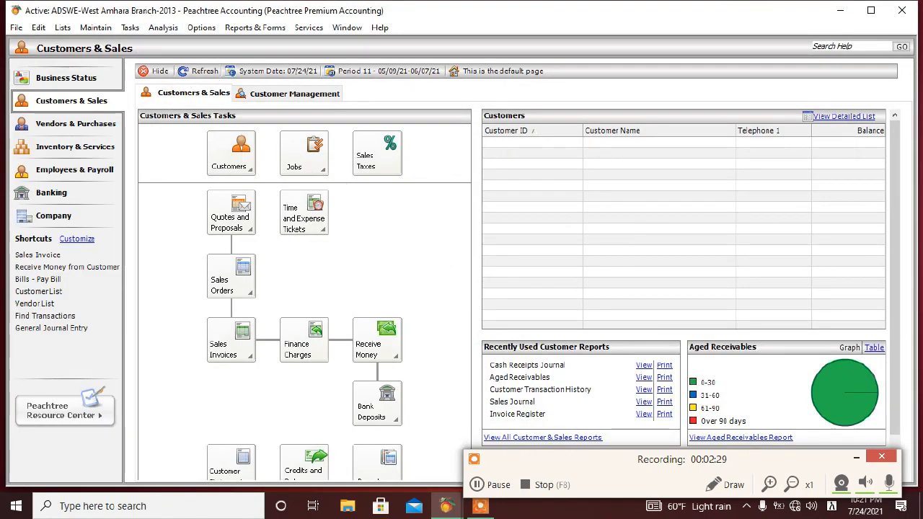
Open the company's user security setup and start adding a new user.
click(102, 28)
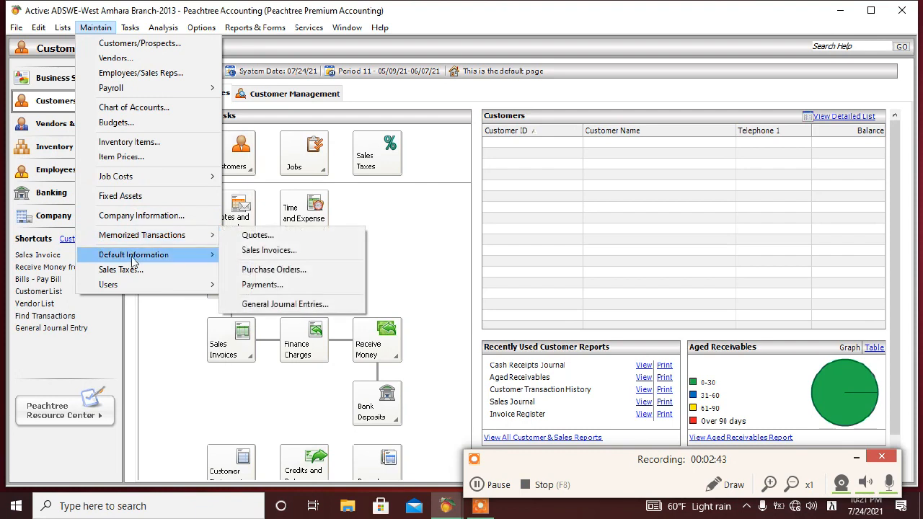
mouse_move(109, 285)
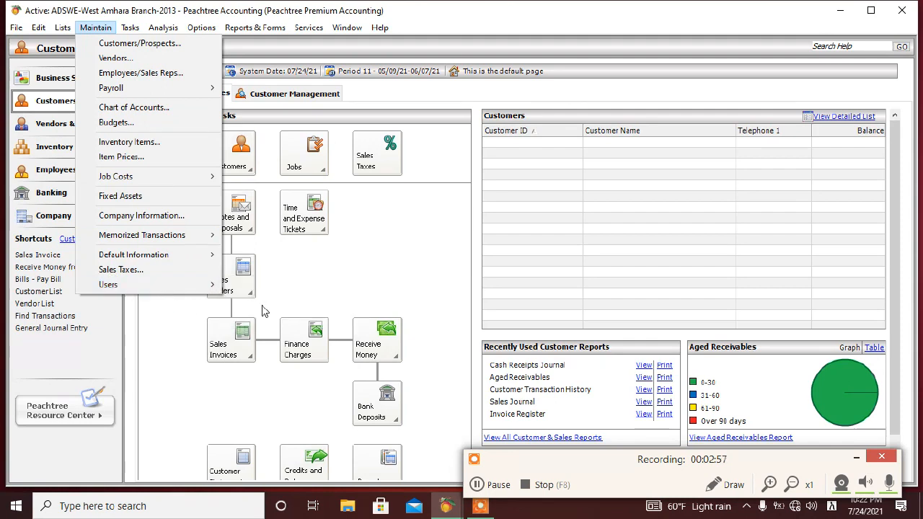
mouse_move(202, 291)
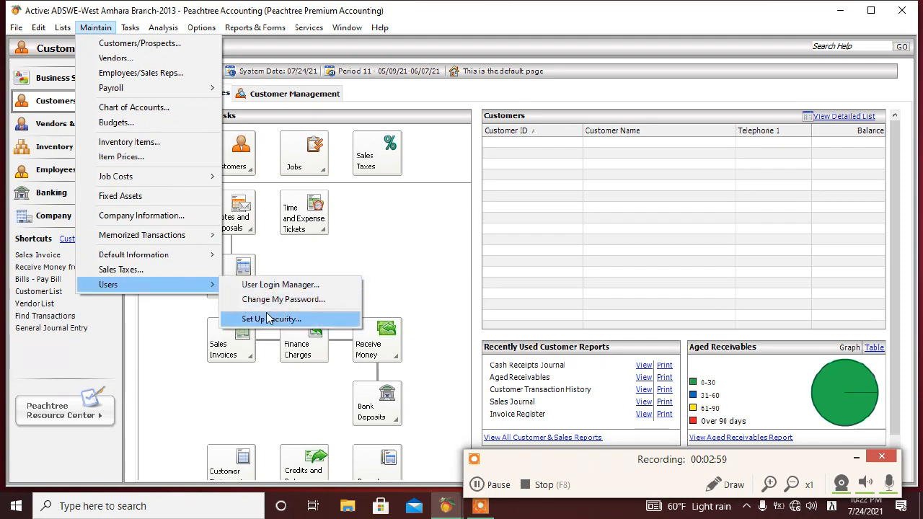
click(267, 319)
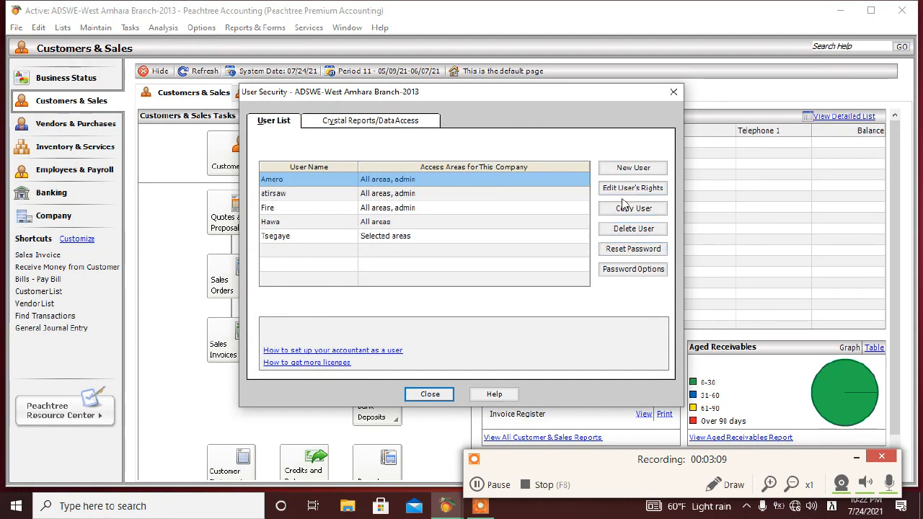
click(480, 469)
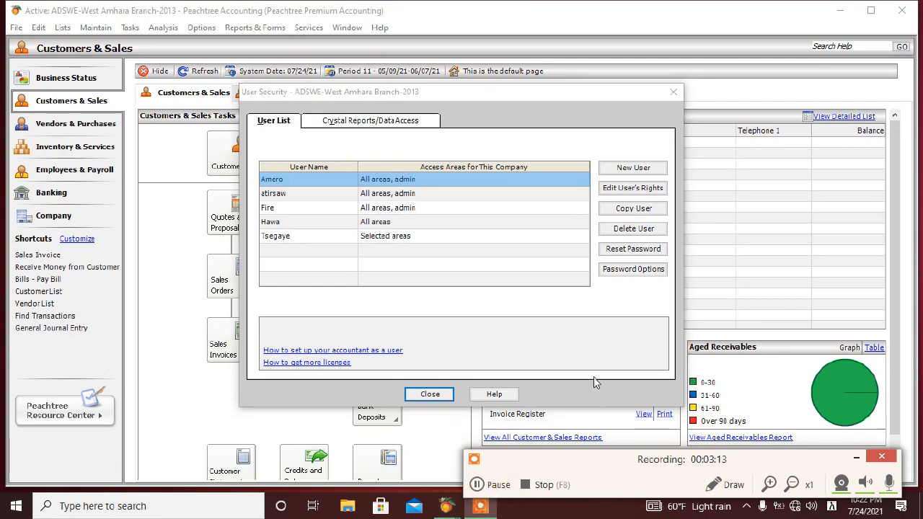
click(625, 170)
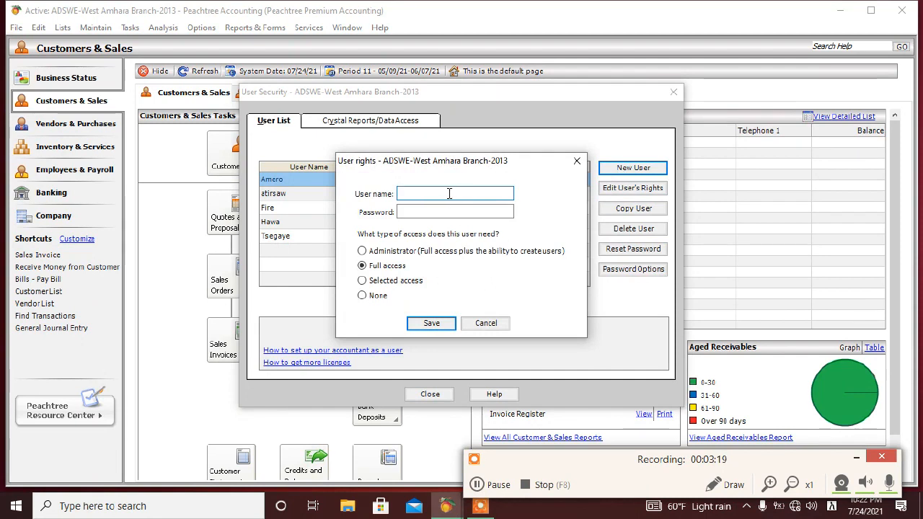
text(gan)
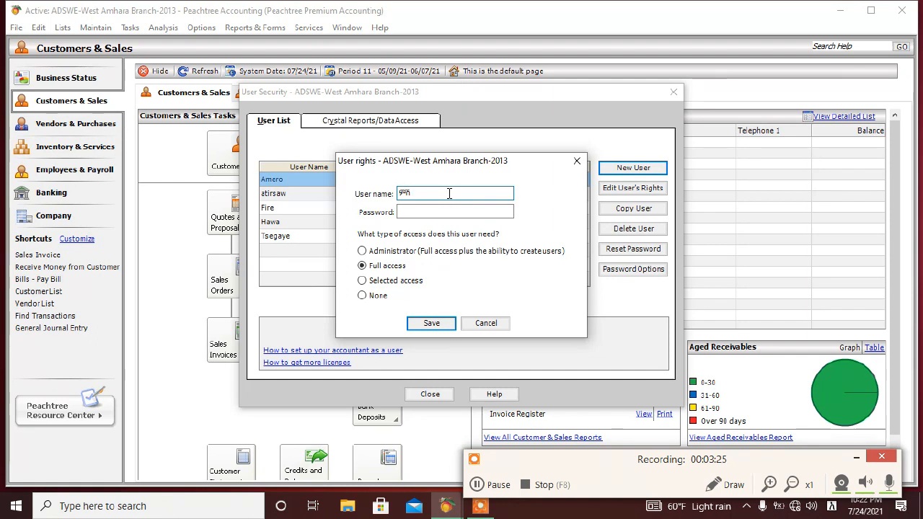
key(BackSpace)
key(BackSpace)
key(BackSpace)
Switch the keyboard input language to English and enter "mr X" as the new user's user name.
click(832, 509)
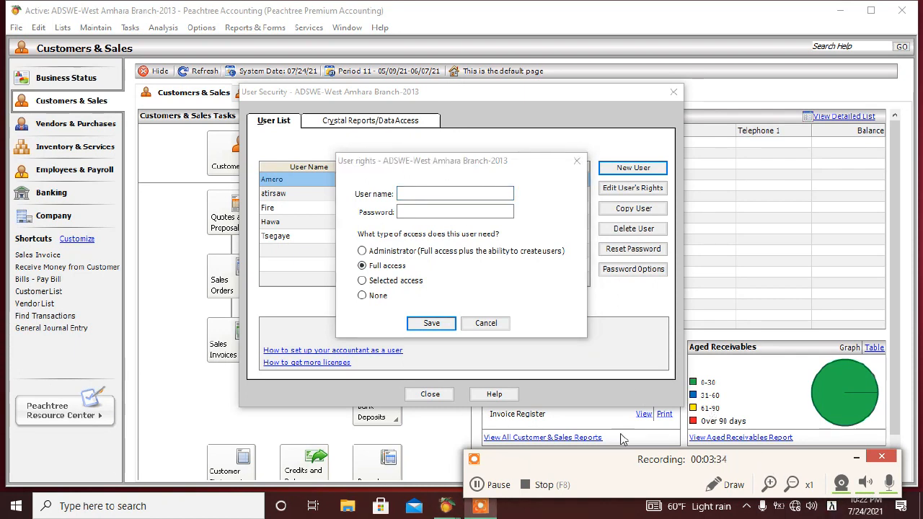
click(435, 192)
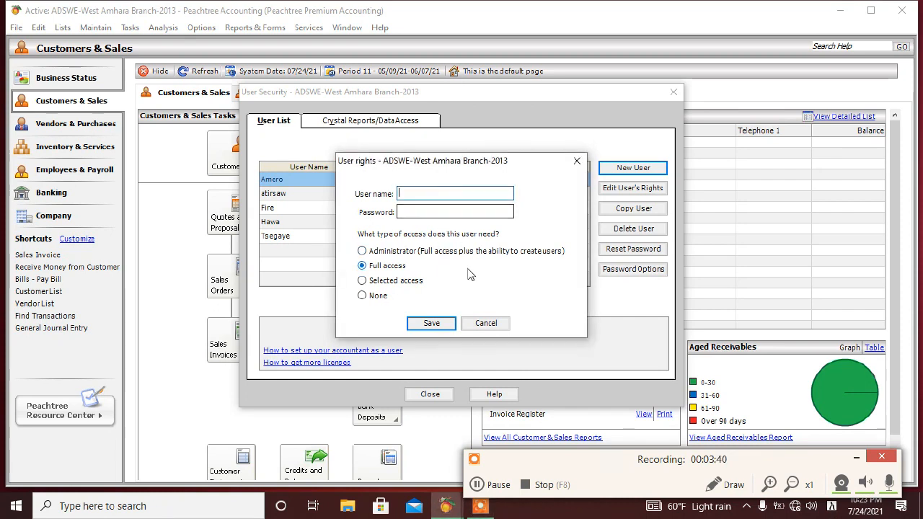
click(474, 488)
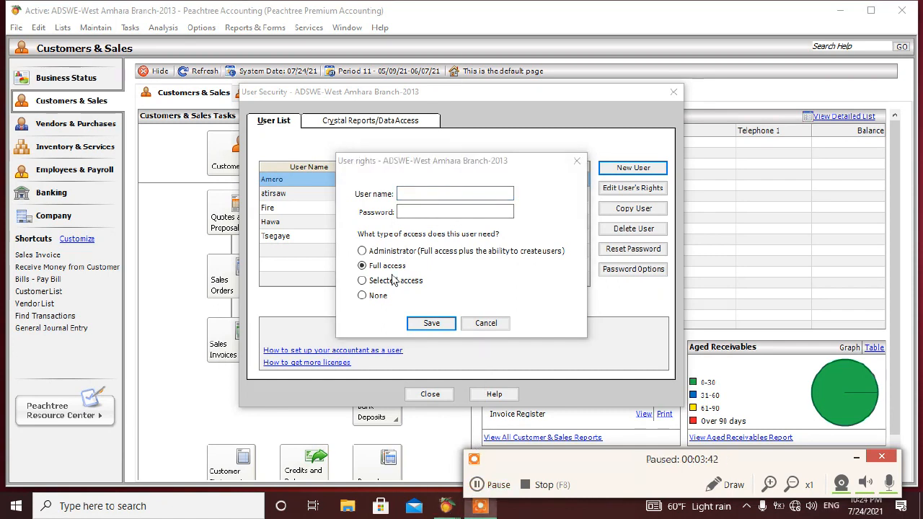
click(420, 194)
text(mr)
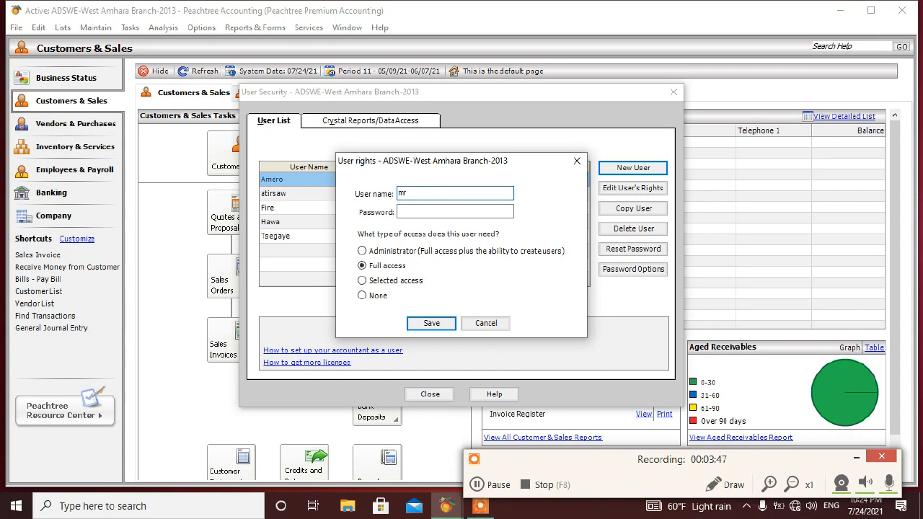
text( X)
Enter a password for the new user and try to save the user rights.
click(441, 212)
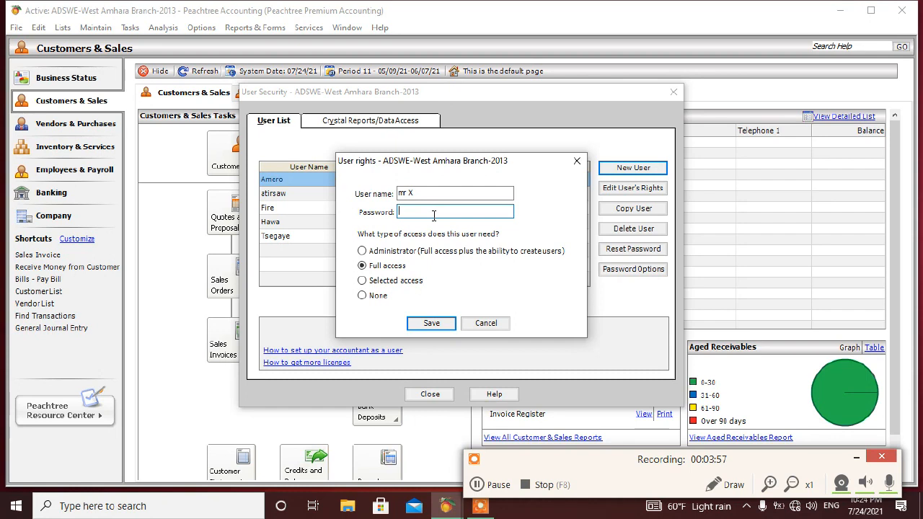
text(*****)
click(423, 324)
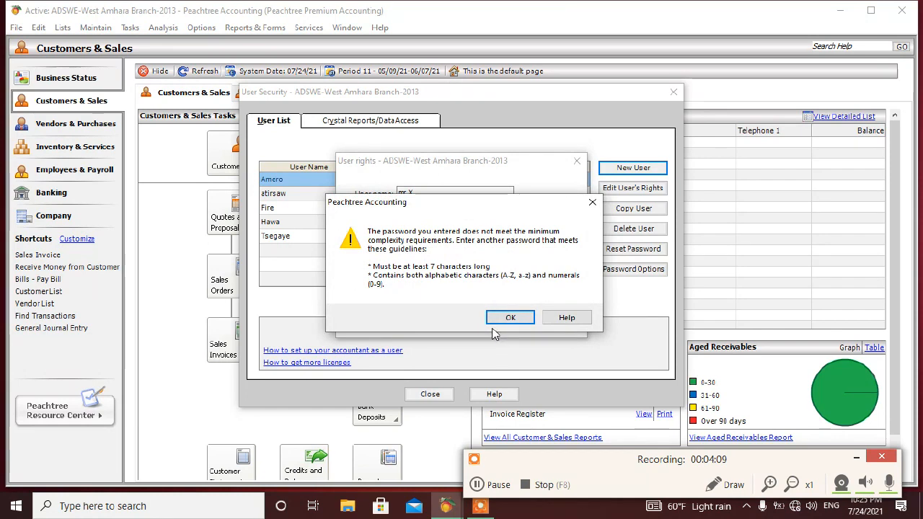
click(591, 205)
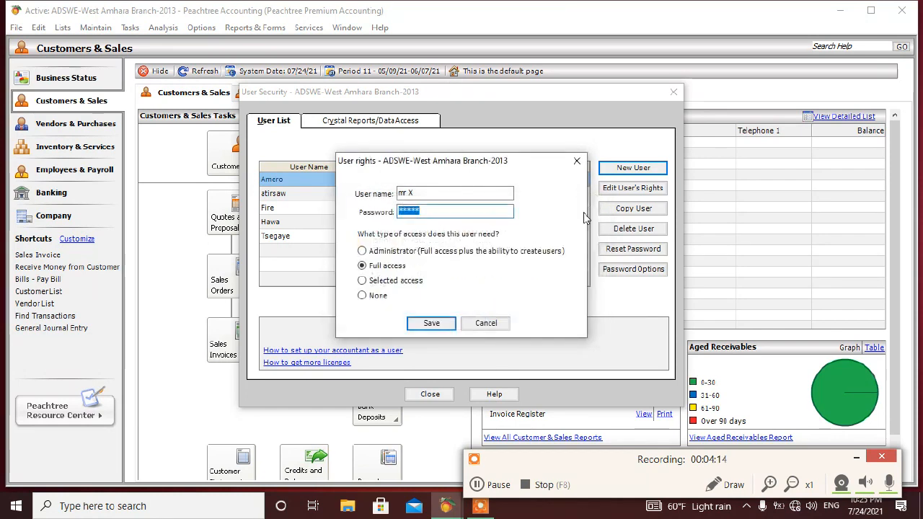
Lengthen the new user's password to seven characters and save the user with full access.
click(436, 214)
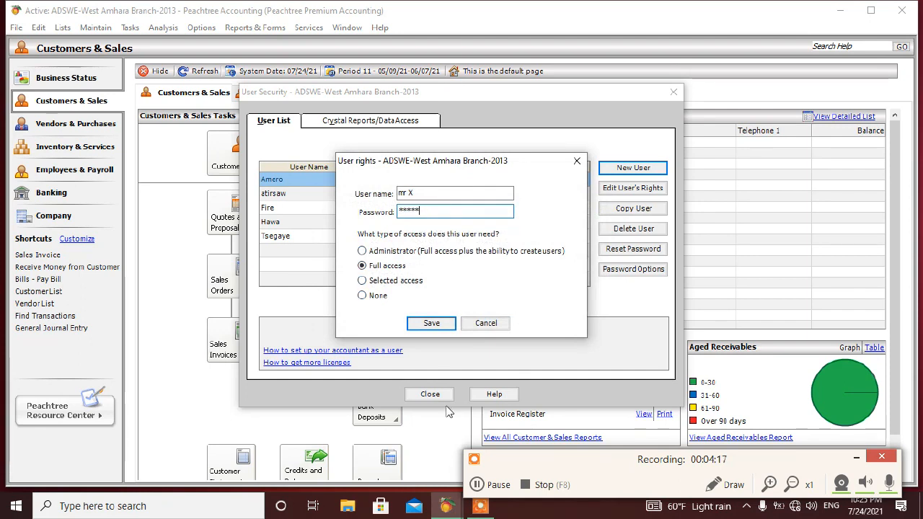
click(480, 482)
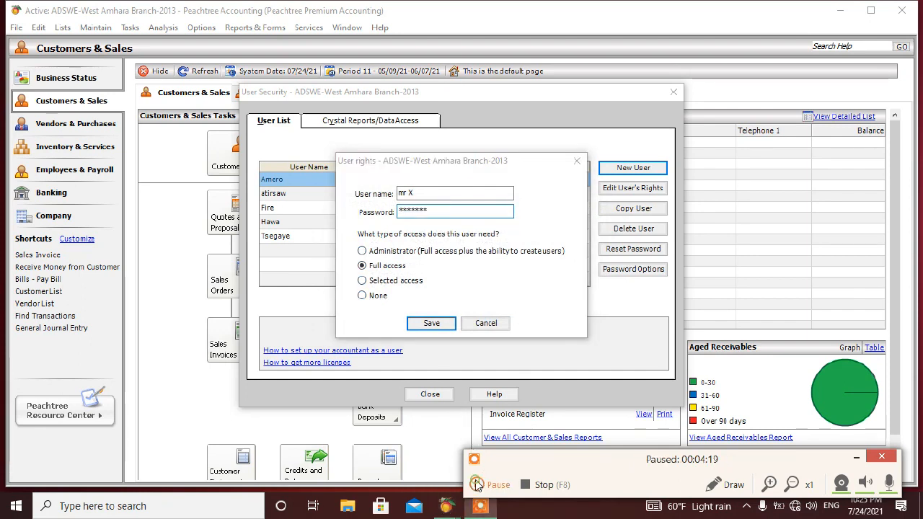
key(F7)
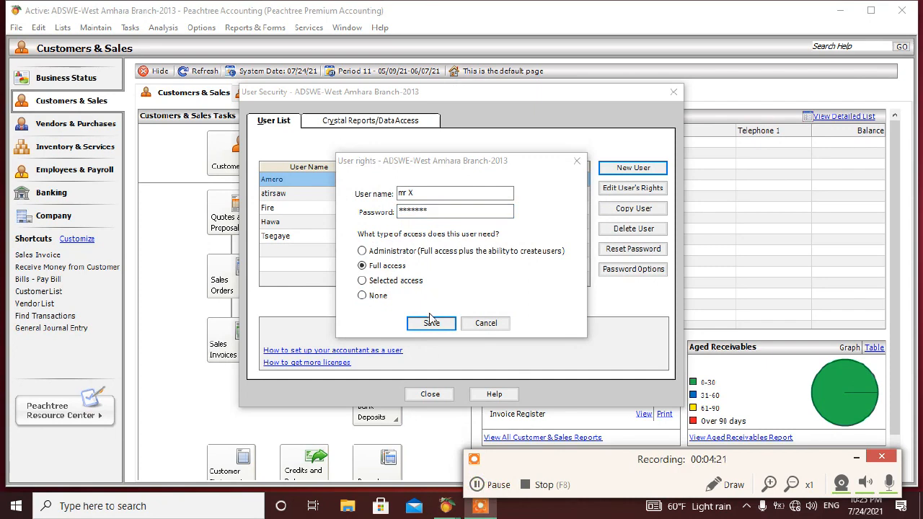
click(431, 323)
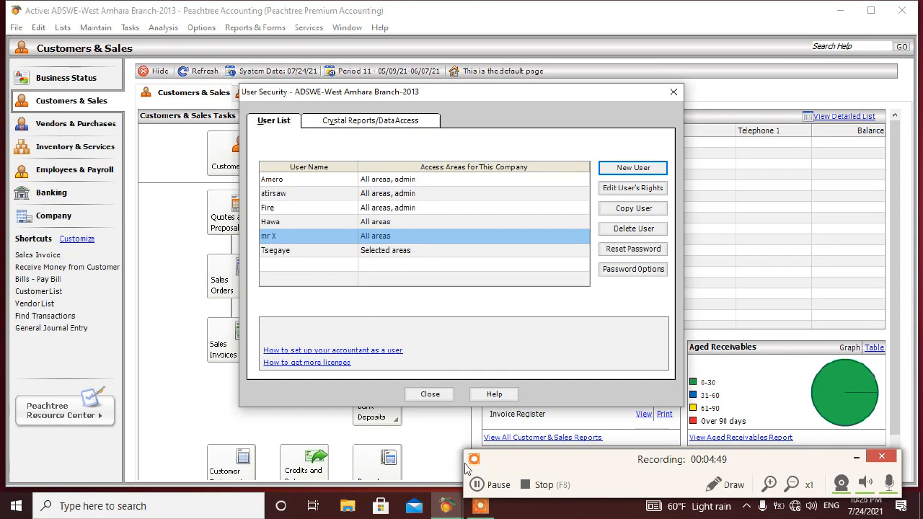
Examine the access areas of the individual users in the user list, comparing administrators with regular users, and close the security window.
click(475, 485)
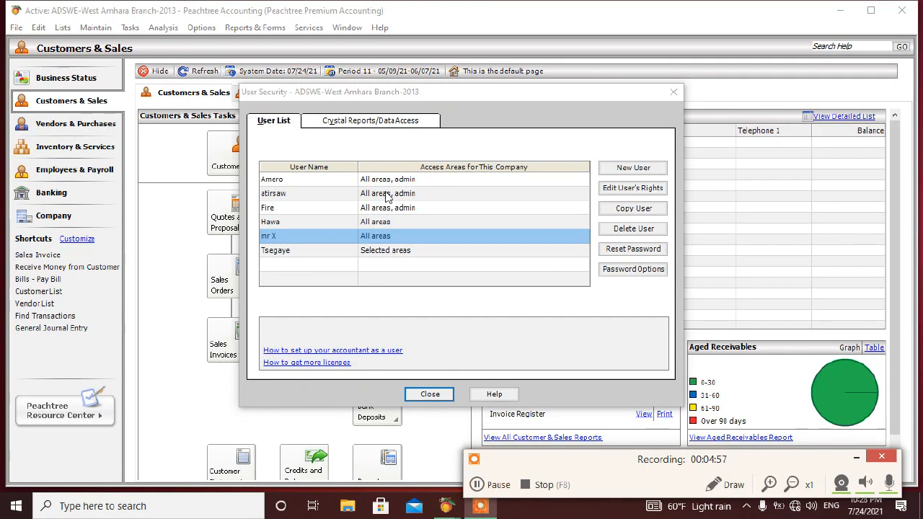
click(283, 209)
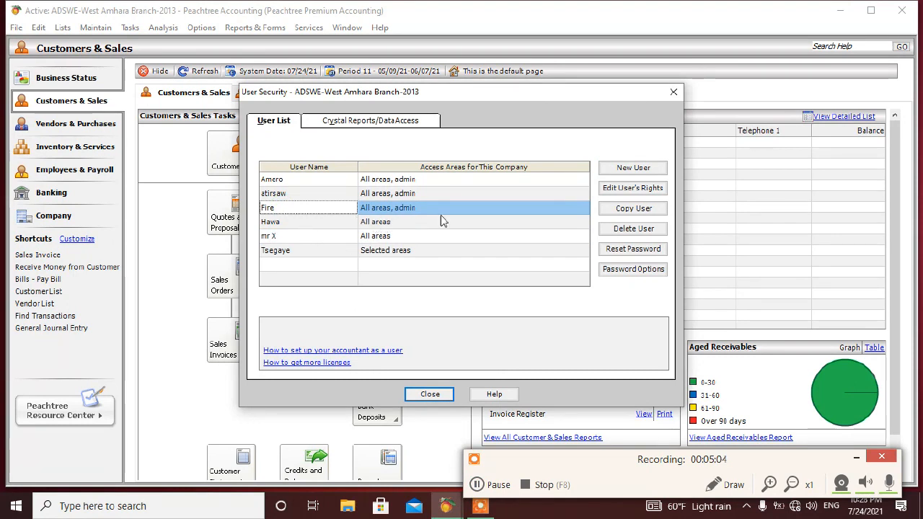
click(393, 238)
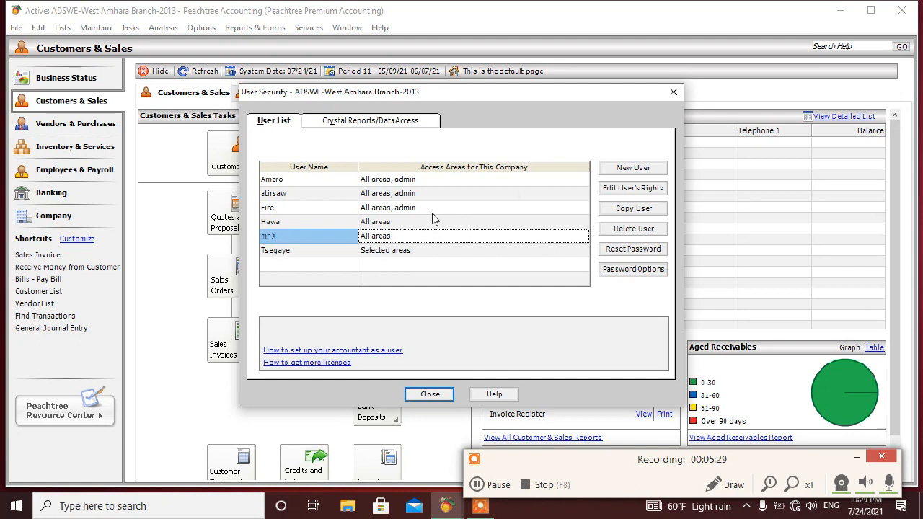
click(505, 223)
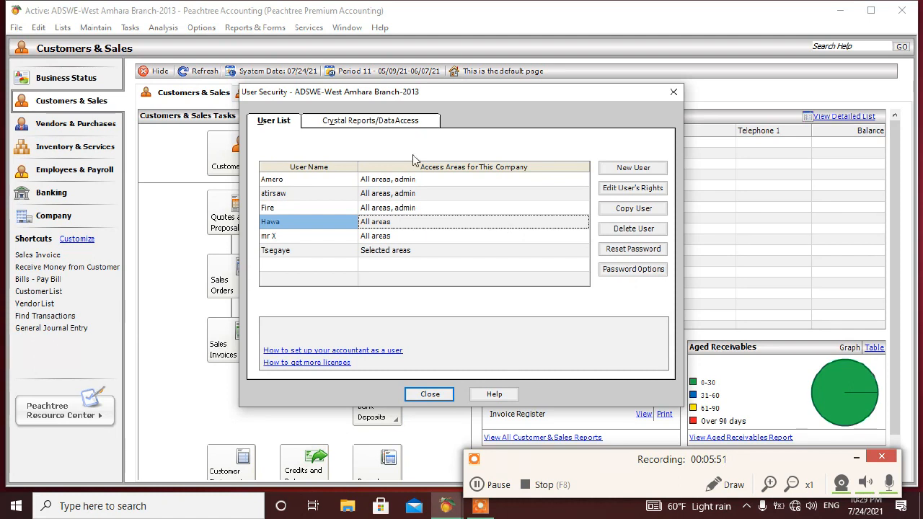
click(390, 210)
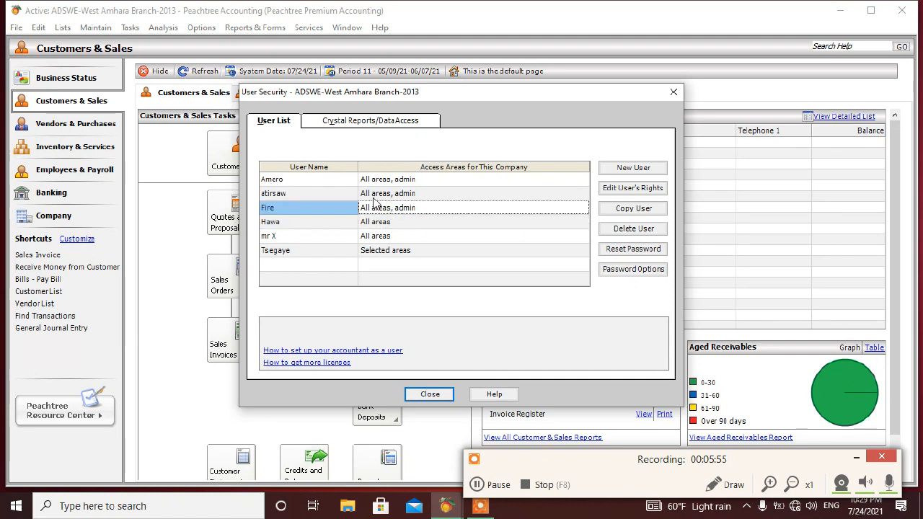
click(373, 195)
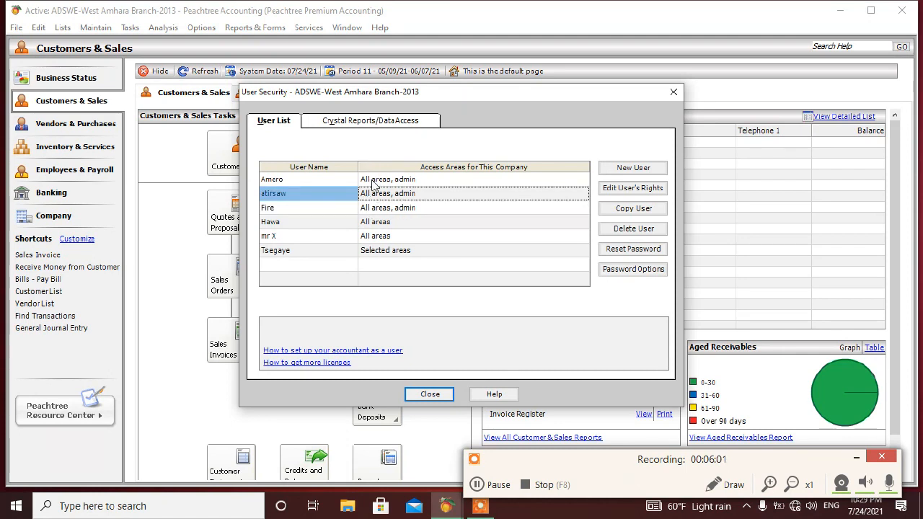
click(372, 180)
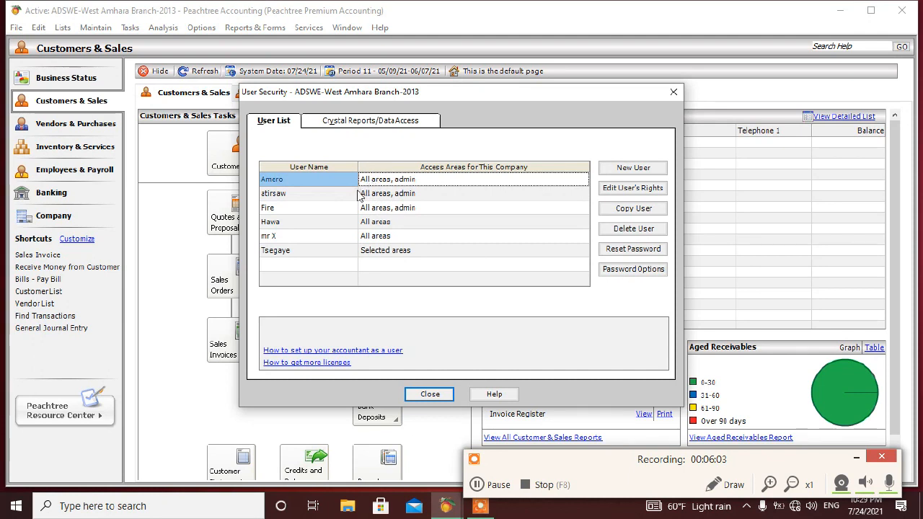
click(349, 196)
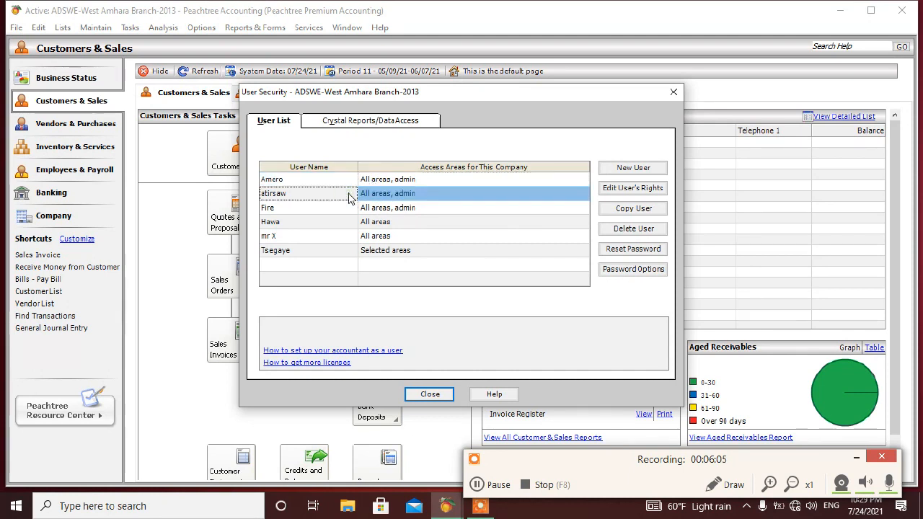
click(328, 208)
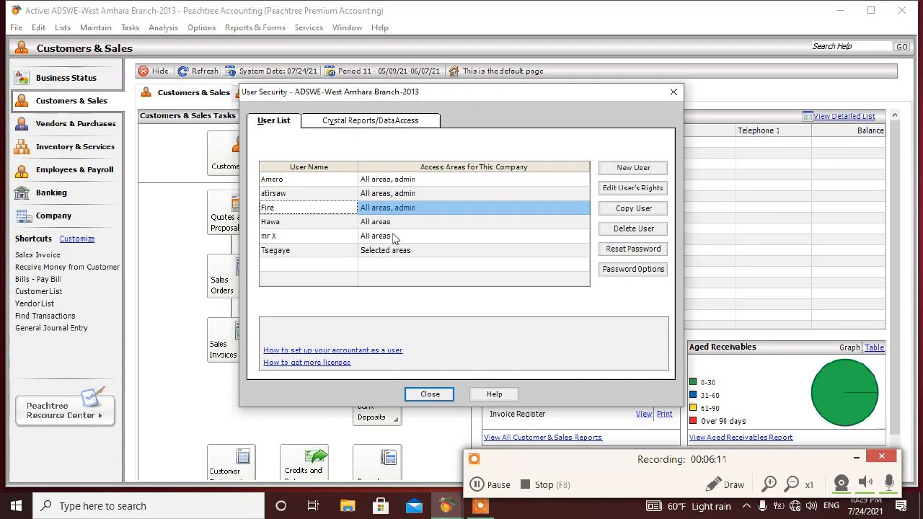
click(674, 92)
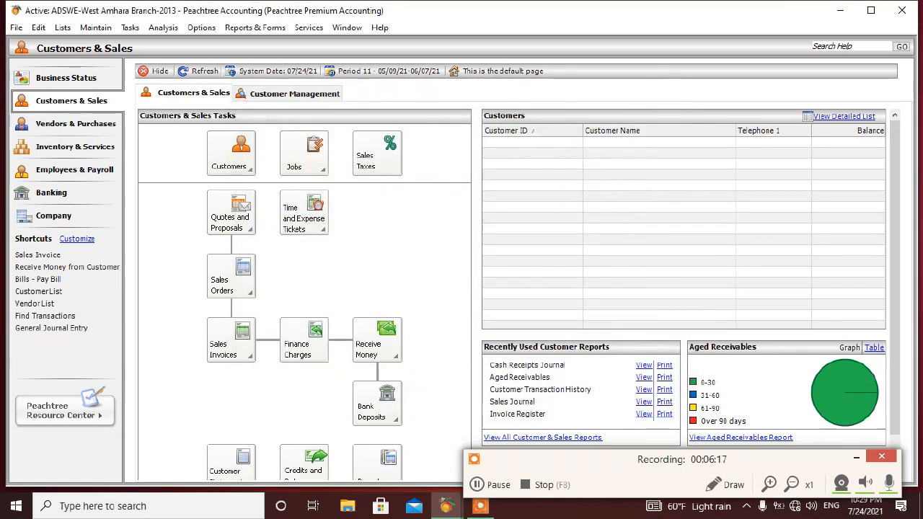
Go to the company overview and open the user security setup for the current company.
click(64, 222)
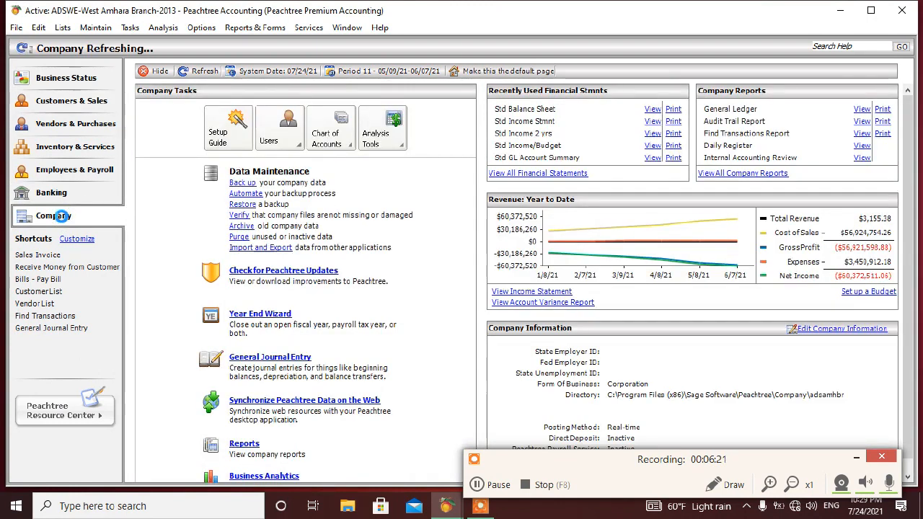
click(102, 32)
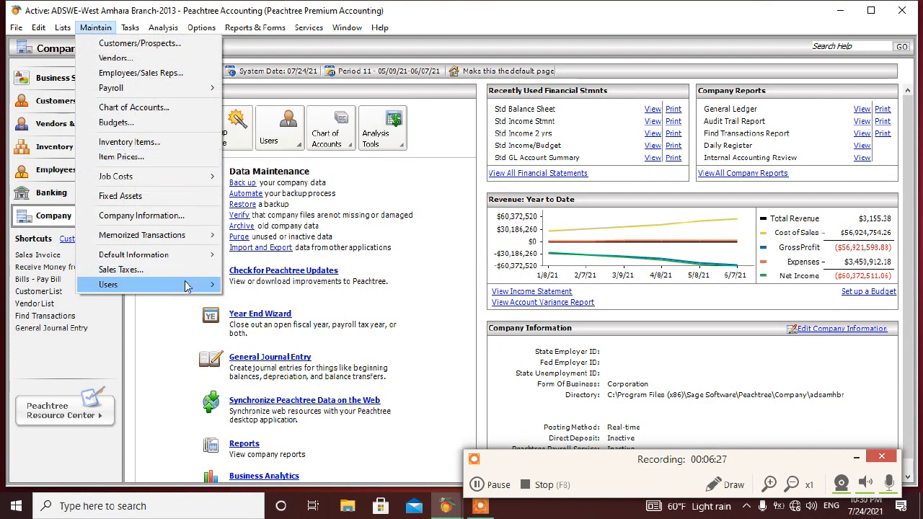
mouse_move(185, 286)
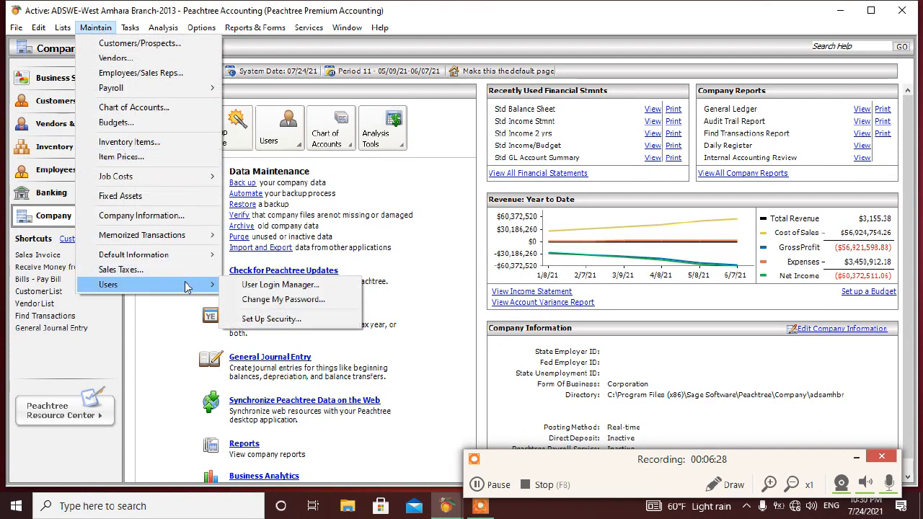
click(254, 325)
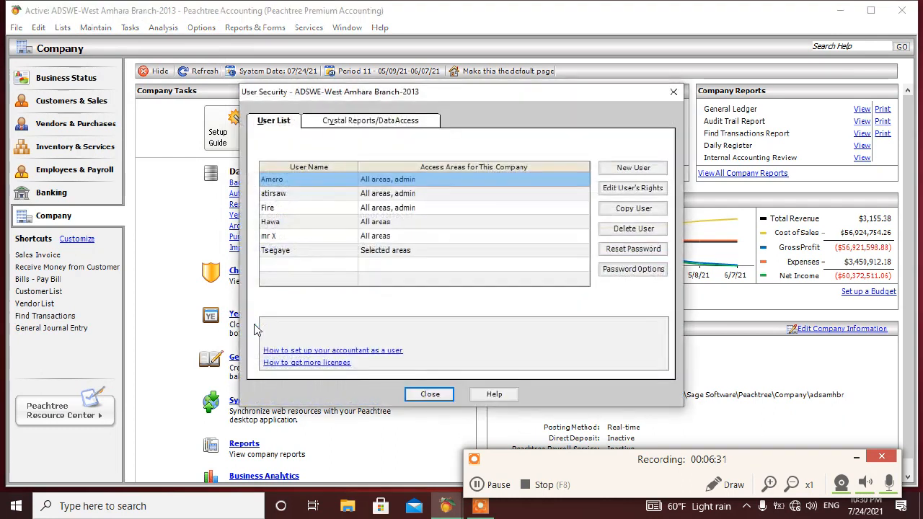
Change the access type of user "mr X" to Selected access and save to open the detailed access settings.
click(404, 237)
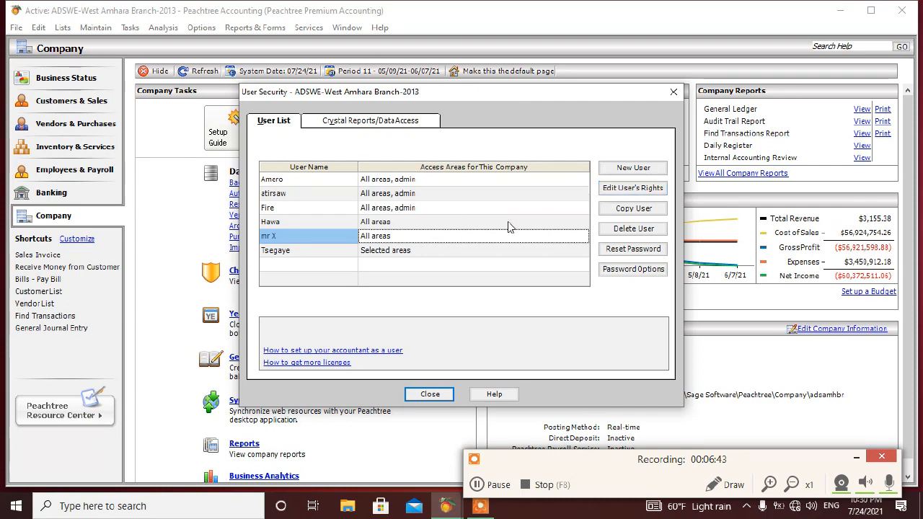
click(626, 189)
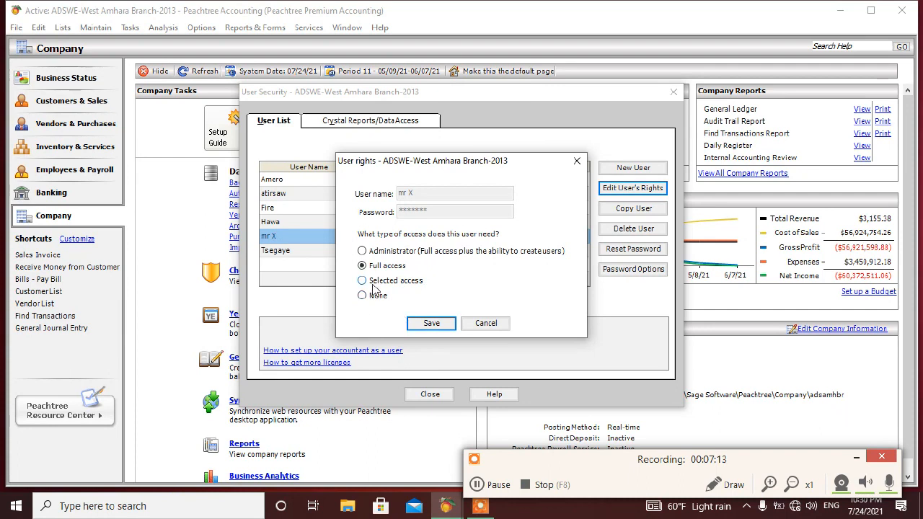
click(363, 282)
click(430, 322)
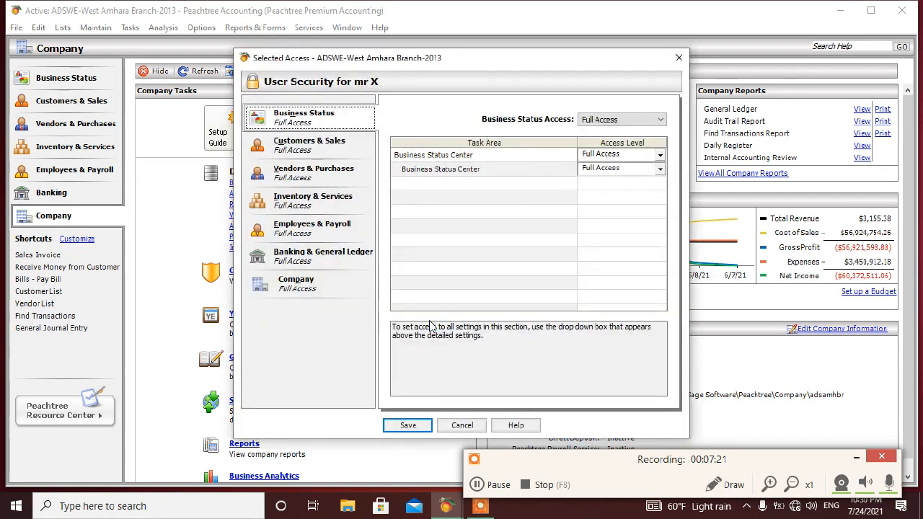
Examine the access level choices for Business Status Center and for the Cash Flow Manager in the Company area.
click(661, 157)
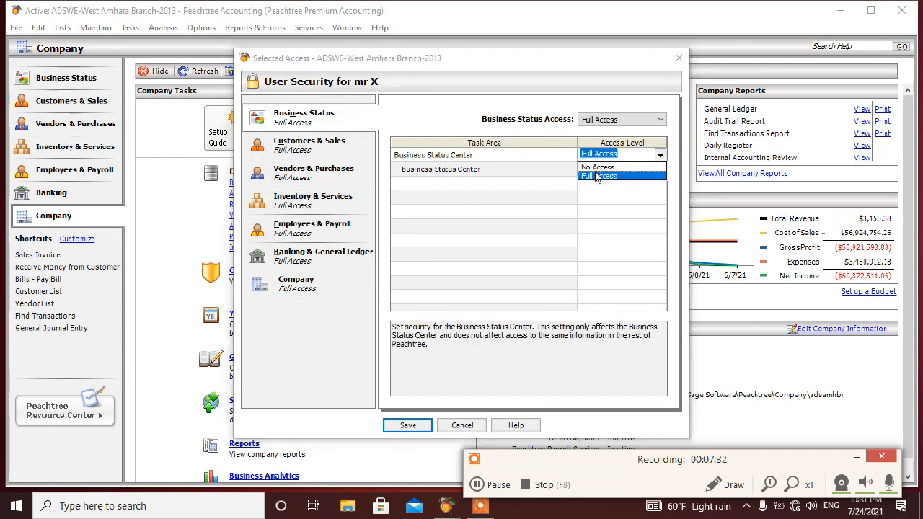
click(533, 227)
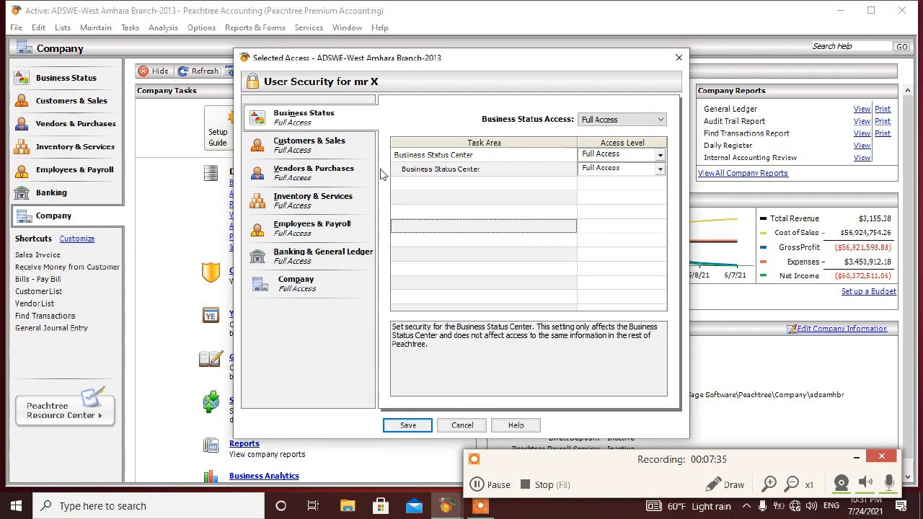
click(315, 282)
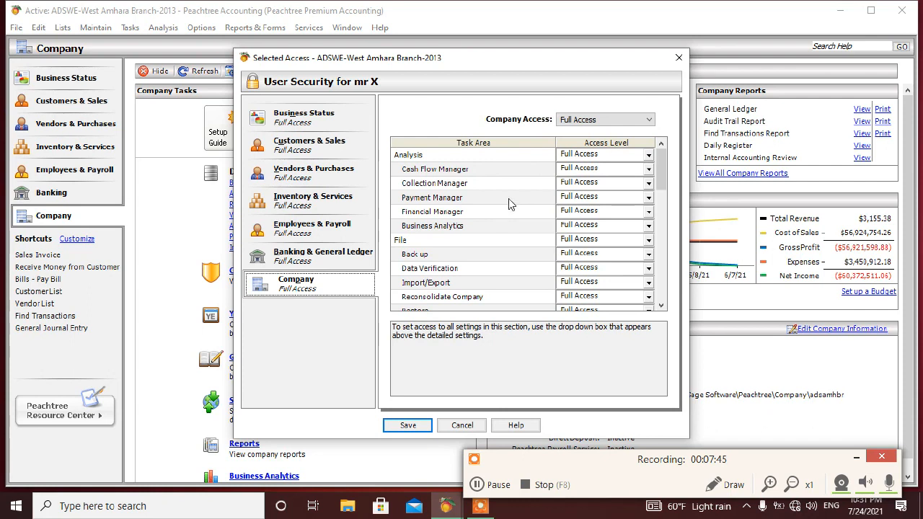
click(497, 170)
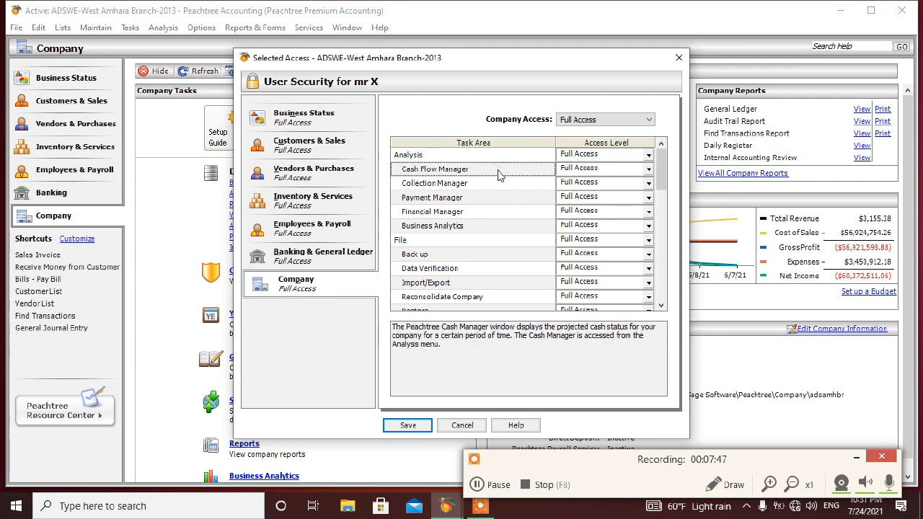
click(648, 171)
click(648, 171)
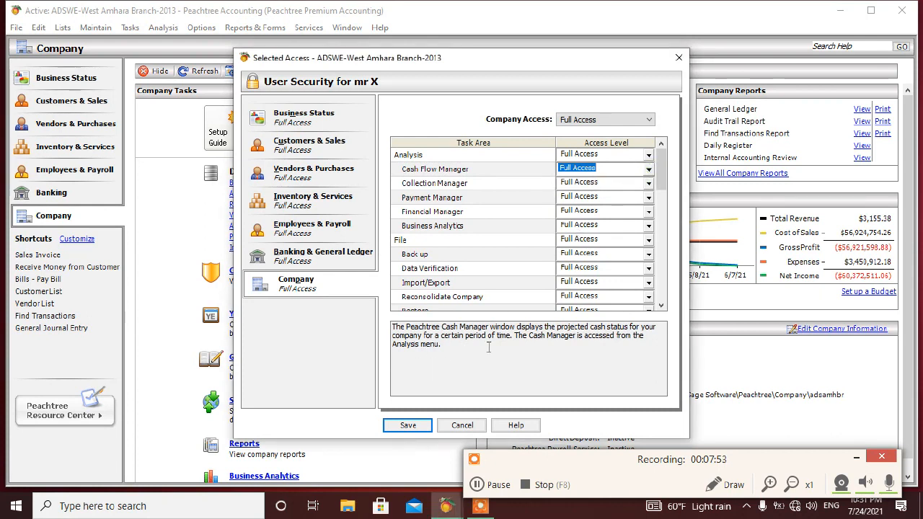
Set the access level of the Post task in the Company area to No Access.
click(660, 307)
click(660, 306)
double_click(660, 307)
triple_click(660, 307)
triple_click(660, 307)
triple_click(661, 306)
double_click(661, 306)
click(660, 307)
double_click(660, 306)
double_click(660, 307)
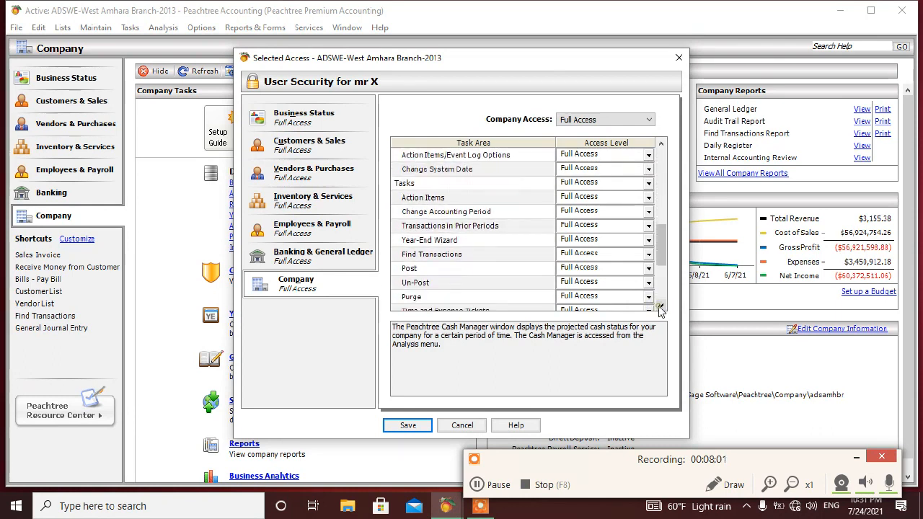
click(660, 306)
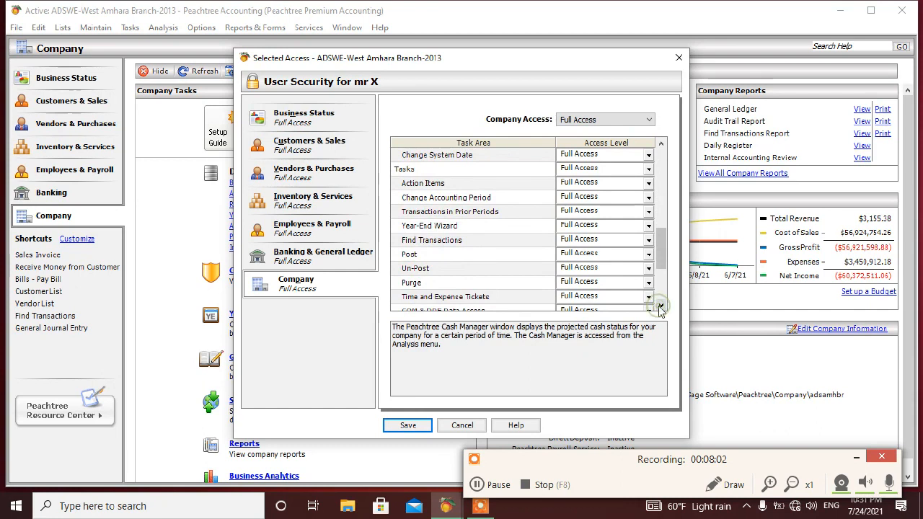
click(490, 259)
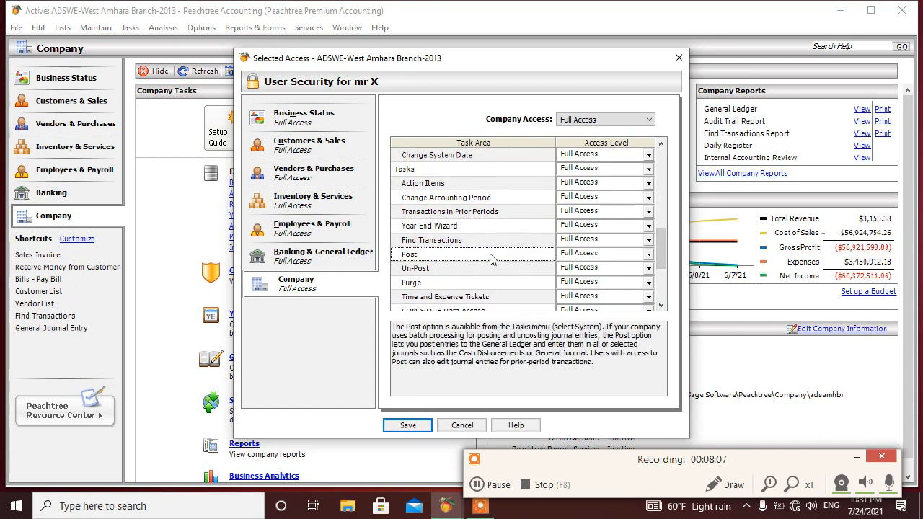
click(648, 258)
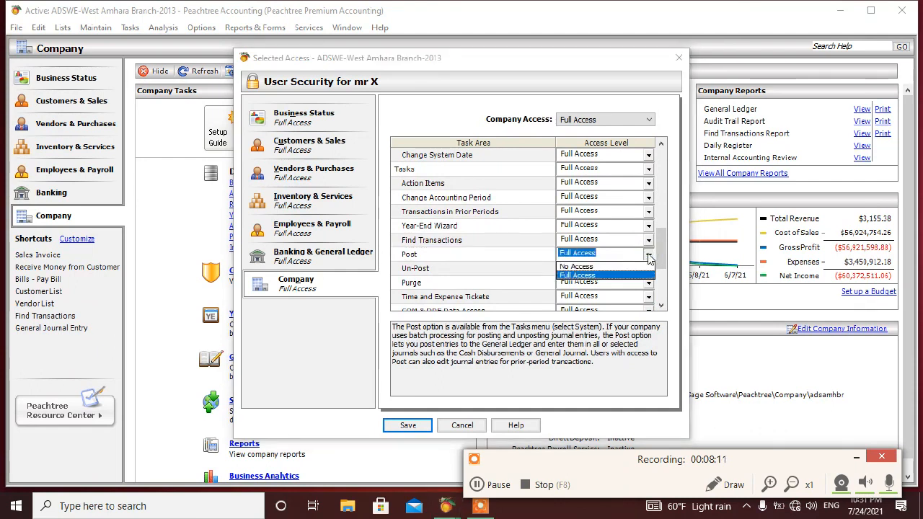
click(580, 266)
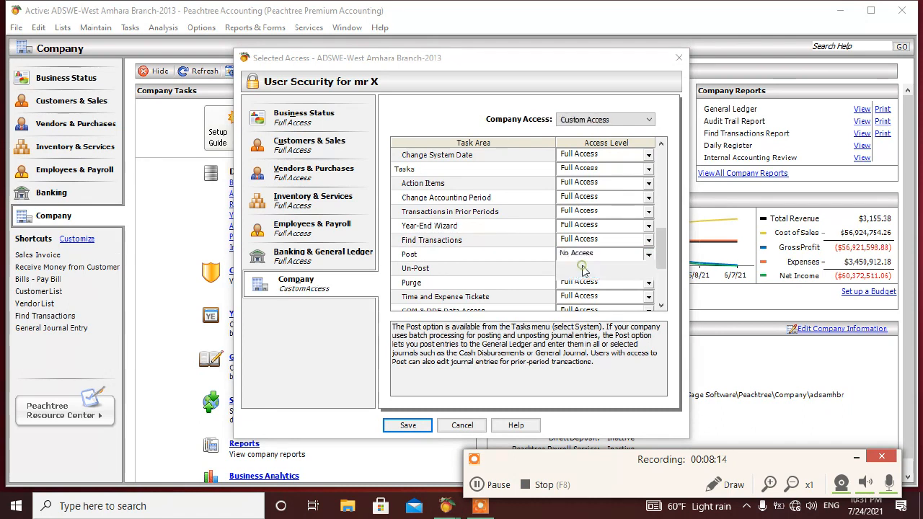
click(508, 264)
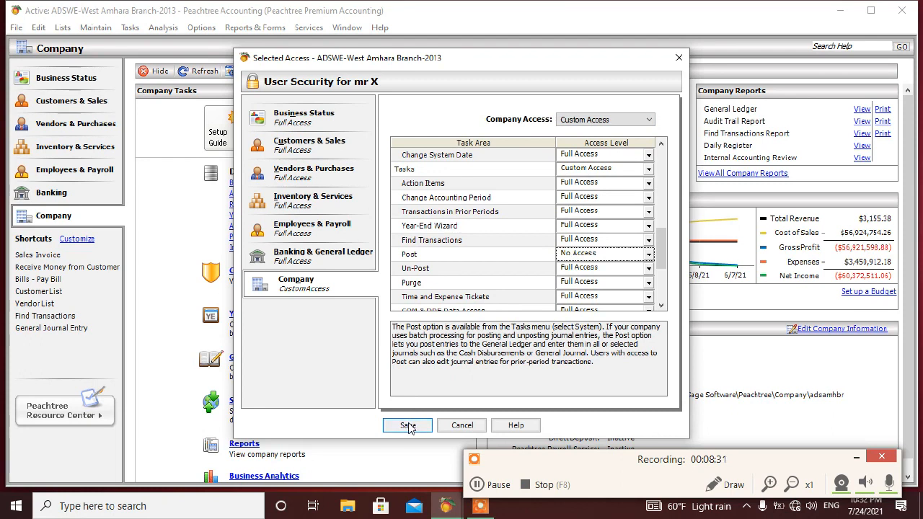
Set the Purge task's access level to No Access, save the selected access, and close the user security window.
click(648, 301)
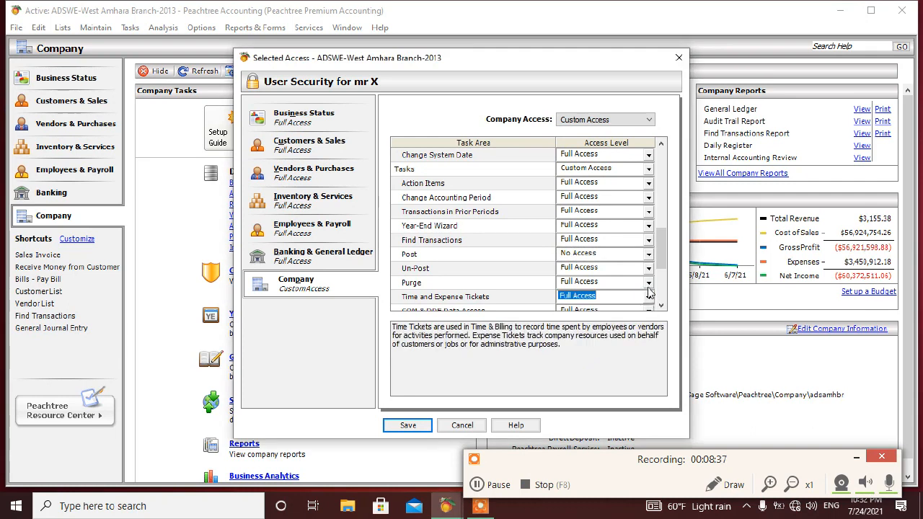
click(649, 286)
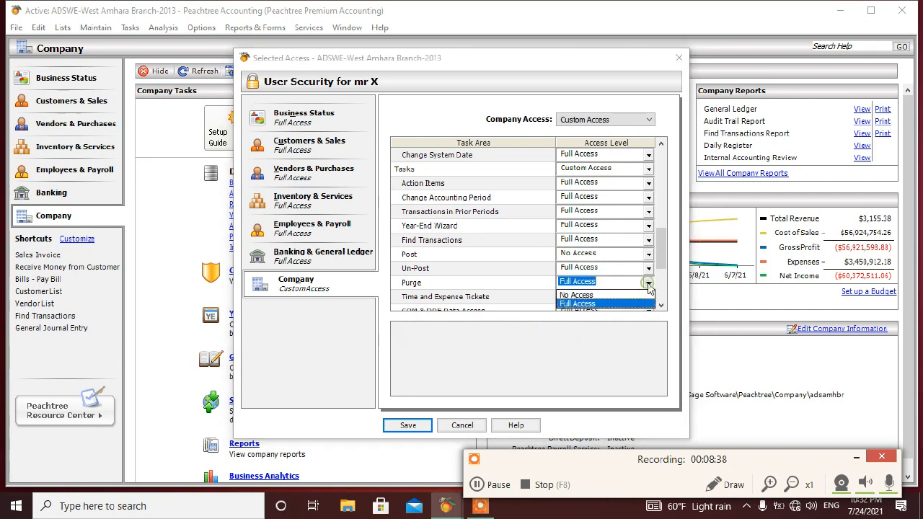
click(612, 295)
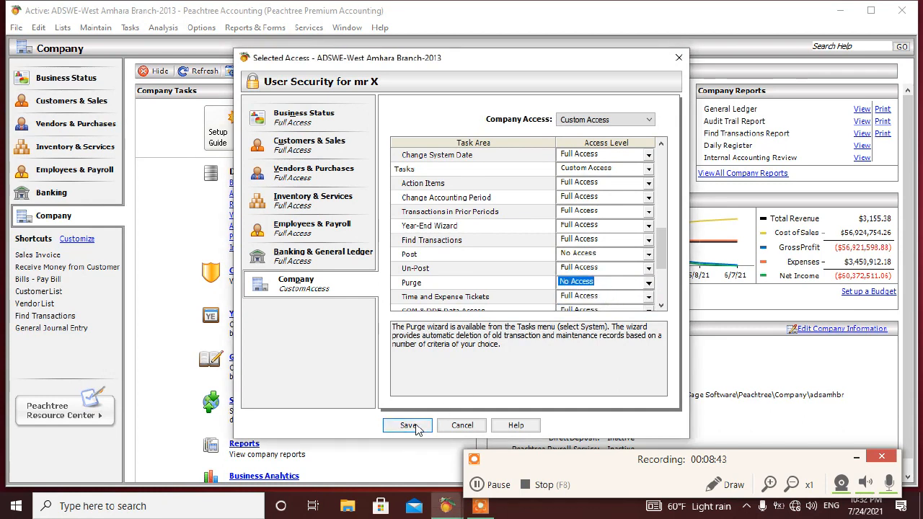
click(408, 425)
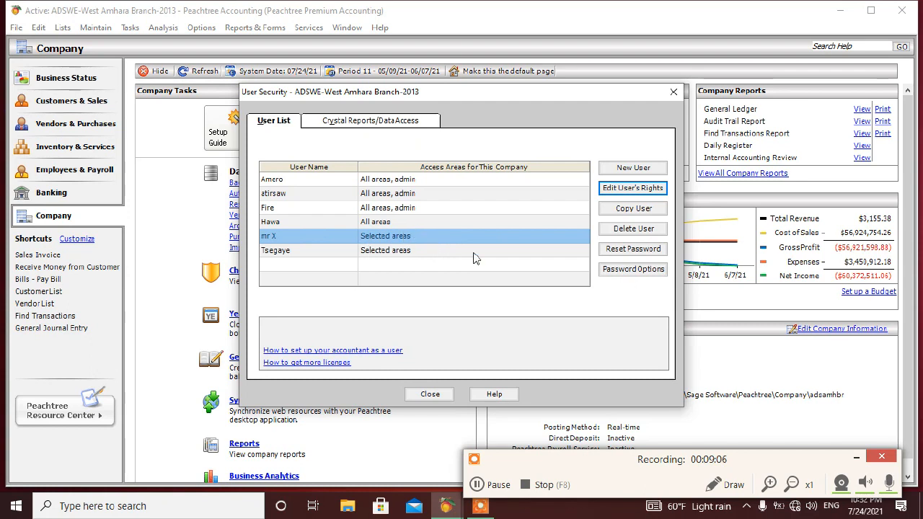
click(673, 95)
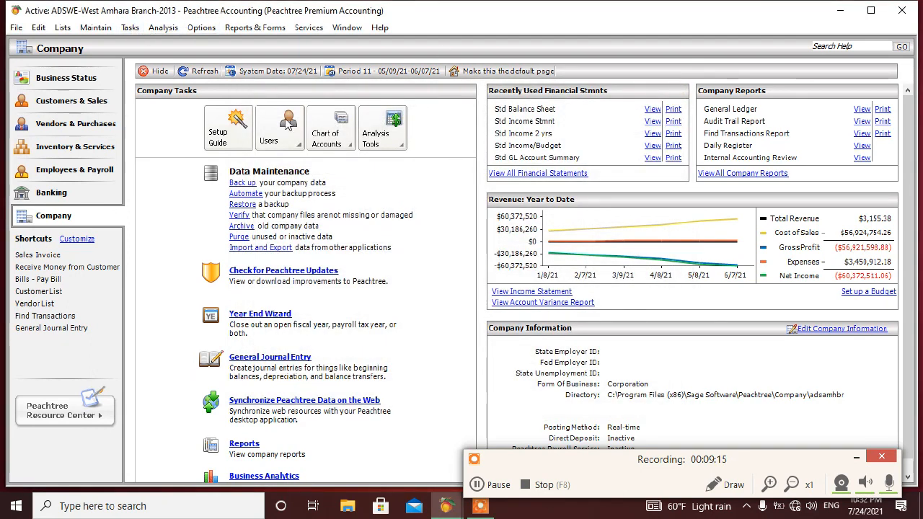
click(476, 487)
click(476, 486)
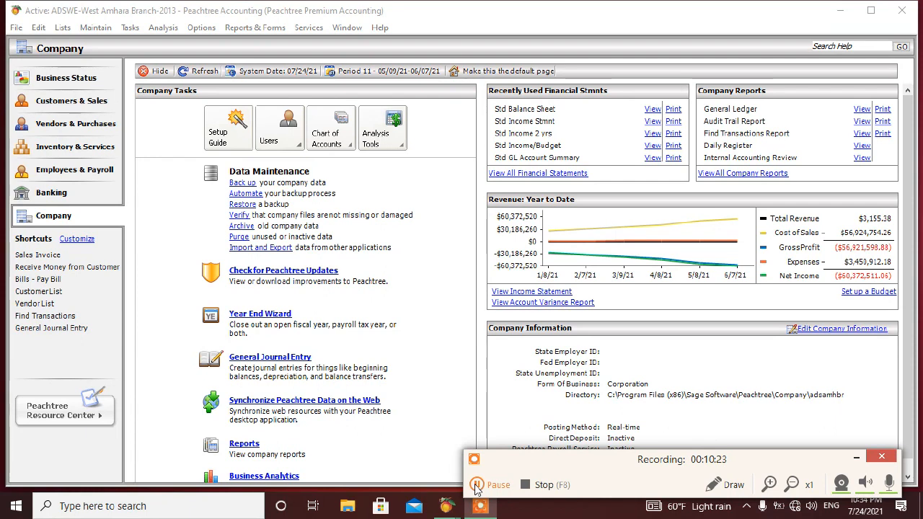
click(476, 485)
click(476, 486)
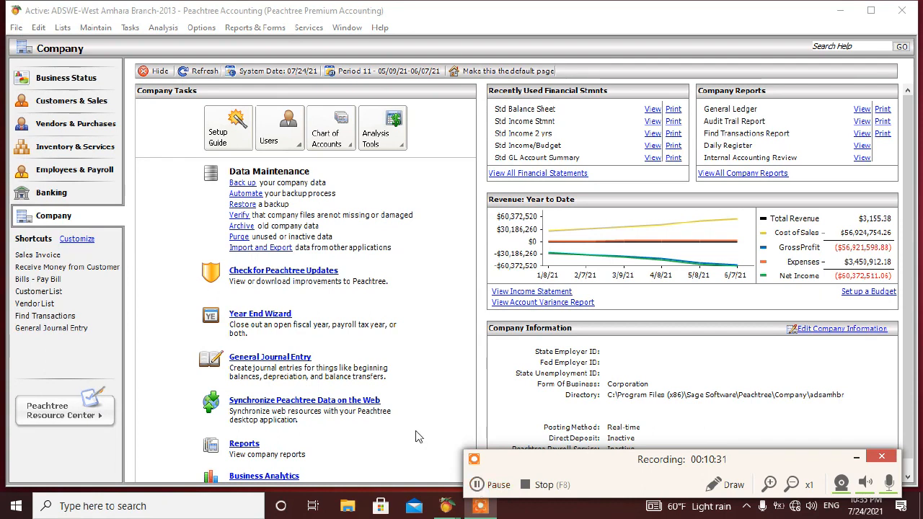
Start creating a new company while keeping the current one open, accepting Peachtree Premium Accounting 2010 as the product.
click(16, 28)
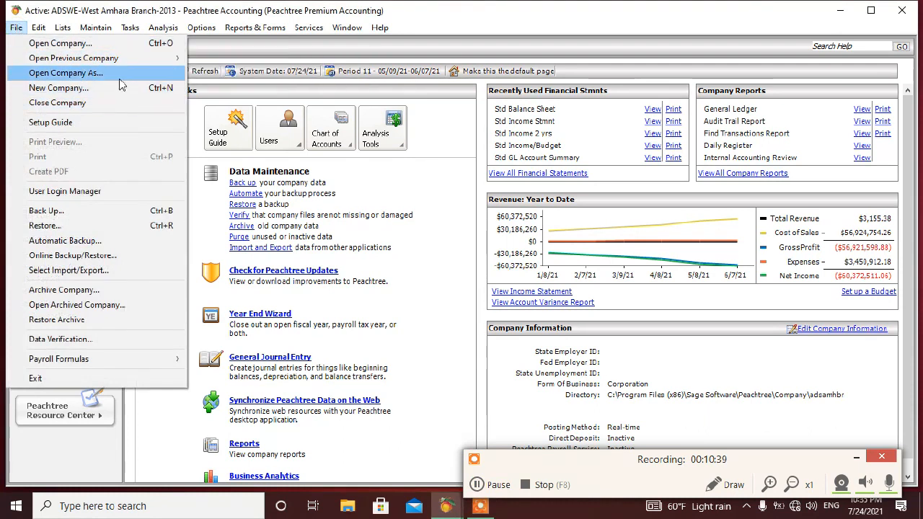
click(119, 86)
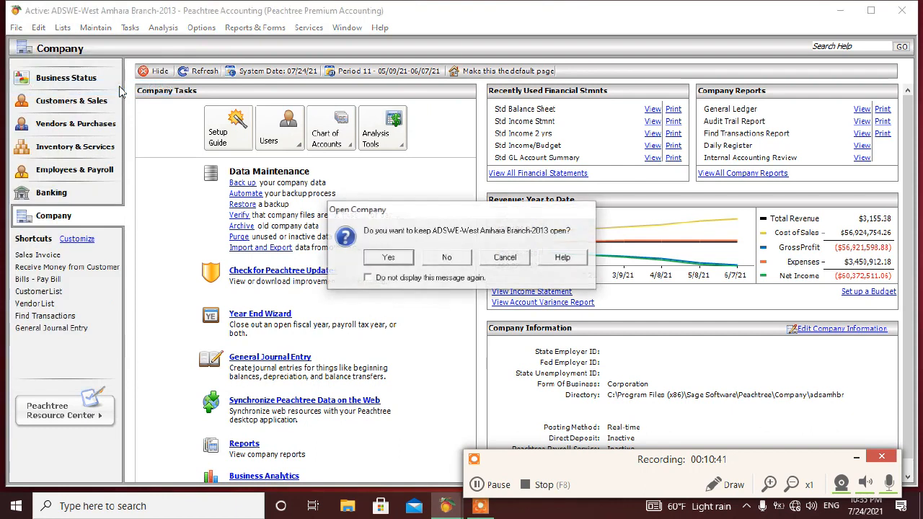
click(387, 258)
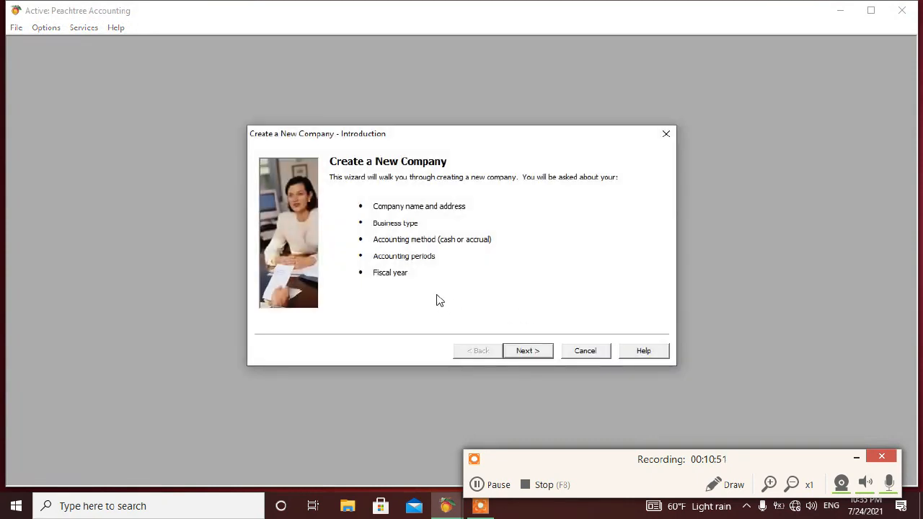
click(528, 350)
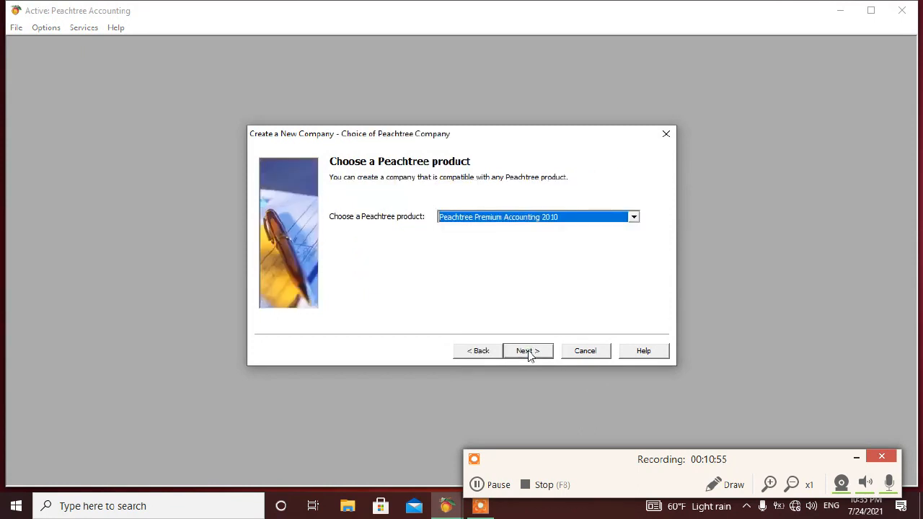
click(528, 351)
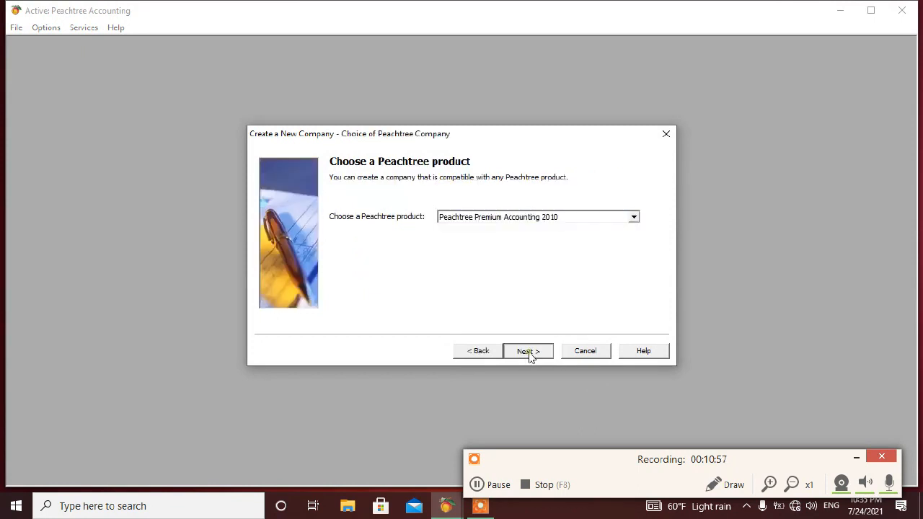
Enter "mmf" as the new company's name and continue to the creation method.
click(450, 182)
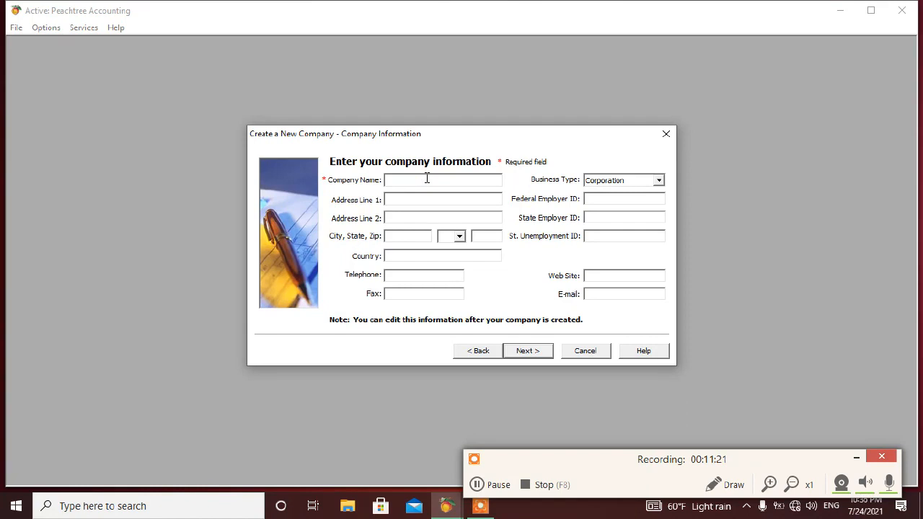
text(mmf)
click(533, 351)
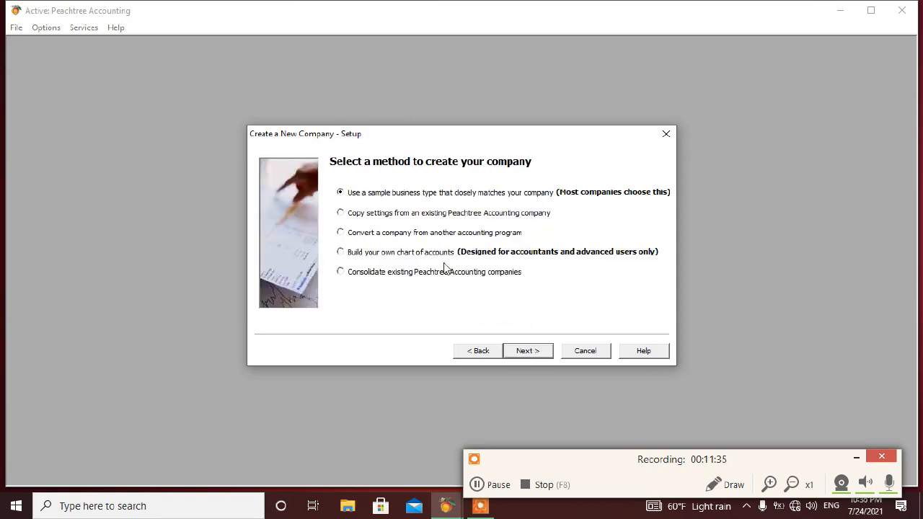
Choose to build your own chart of accounts, enable account masking, and continue to the accounting method.
click(345, 251)
click(525, 351)
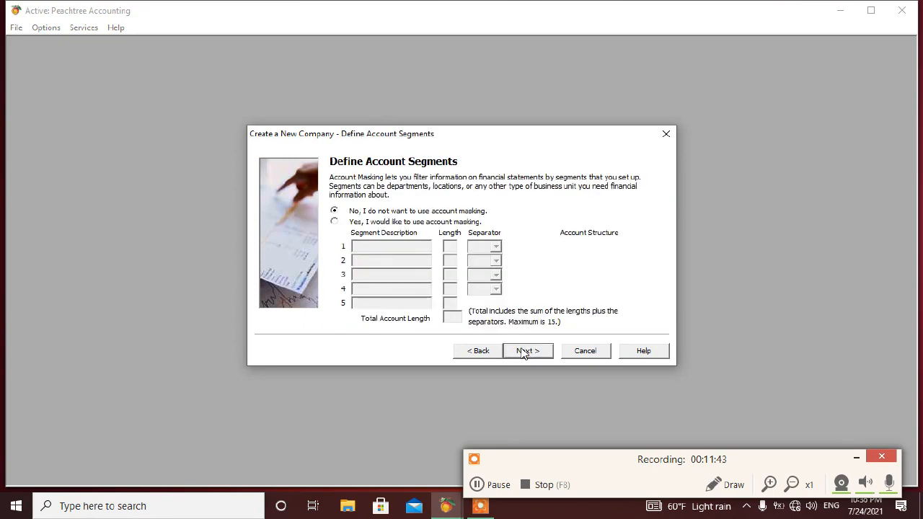
click(345, 224)
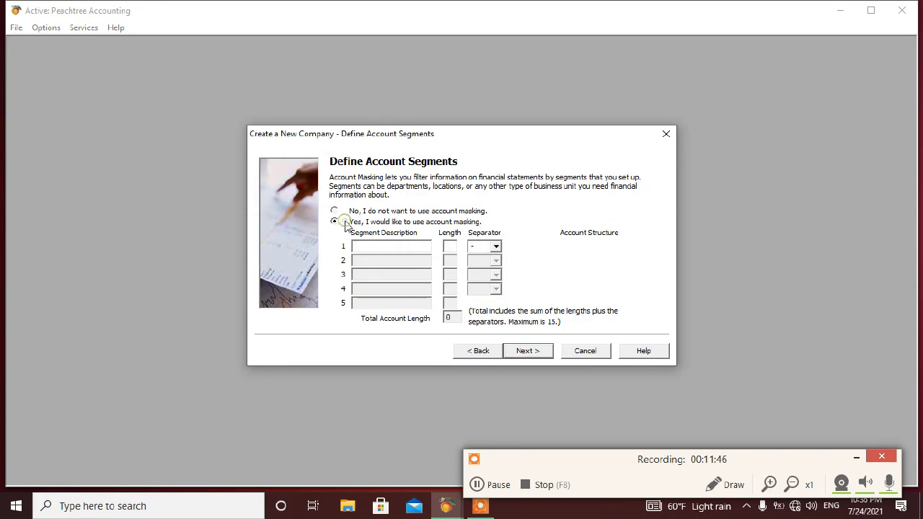
click(517, 355)
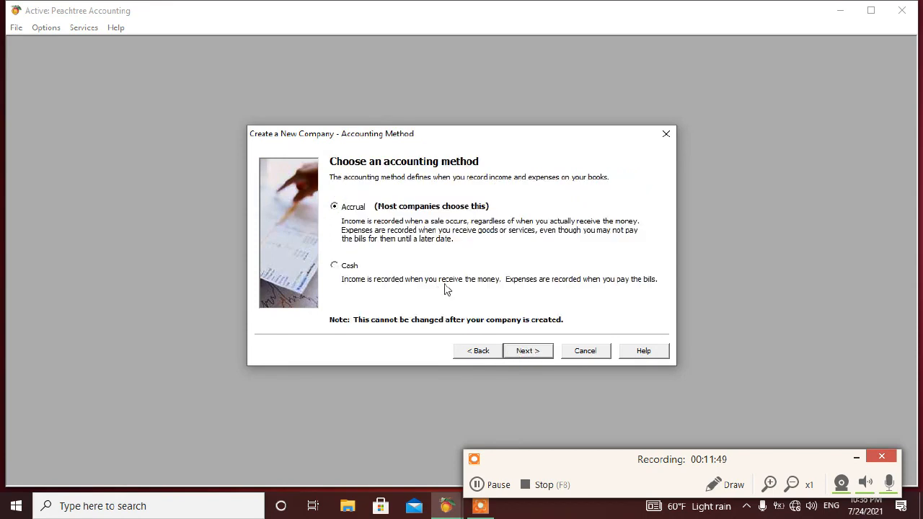
Accept accrual accounting and real-time posting, choose accounting periods that do not match the calendar months, and continue to the fiscal year setup.
click(520, 353)
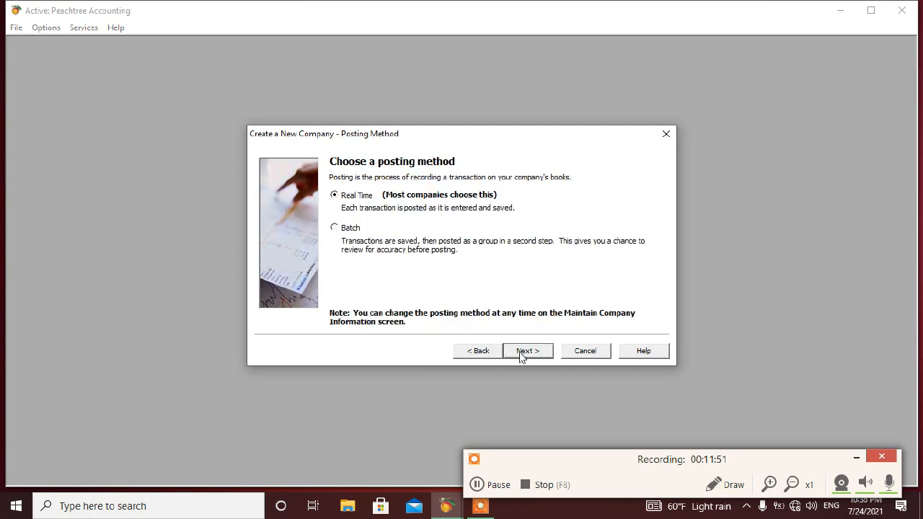
click(520, 352)
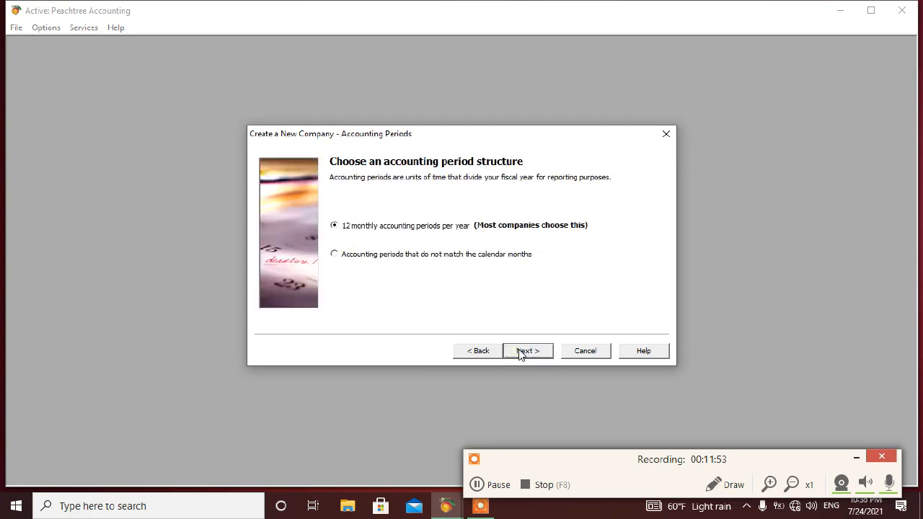
click(337, 255)
click(517, 353)
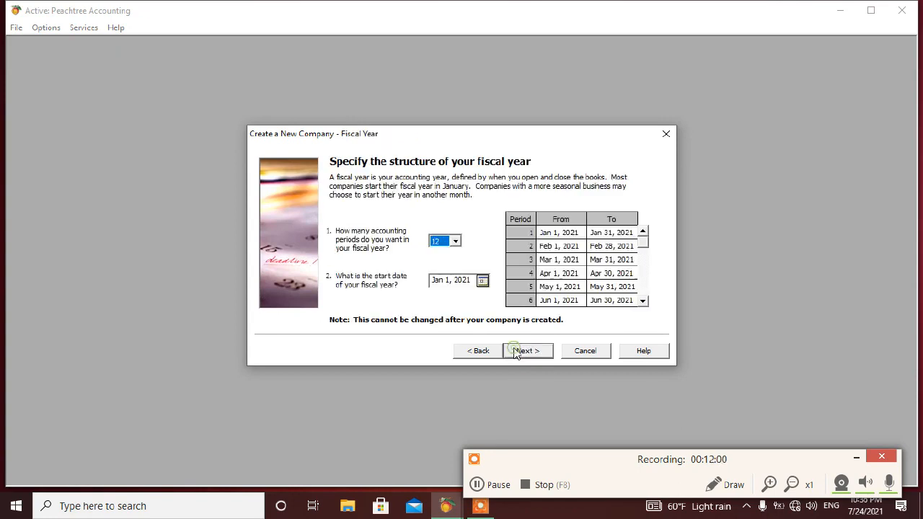
Examine the start dates of the first two accounting periods in the fiscal year structure.
click(566, 236)
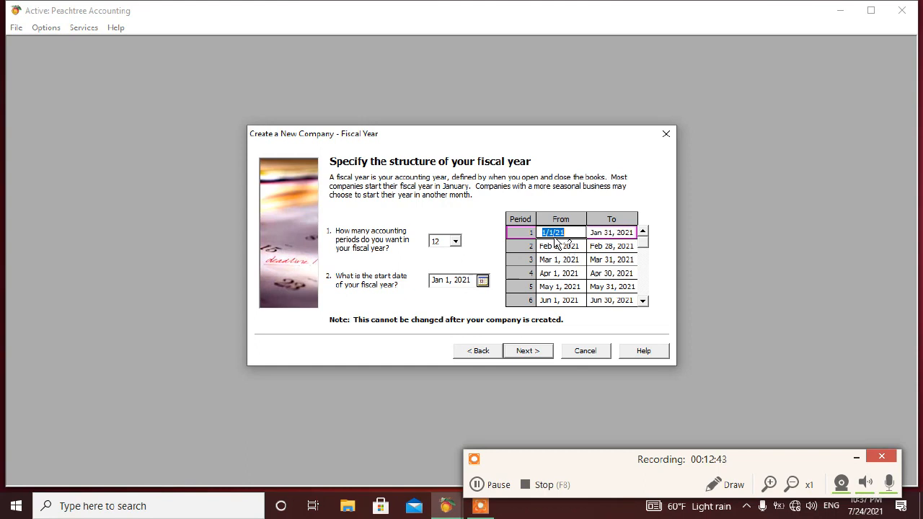
click(566, 246)
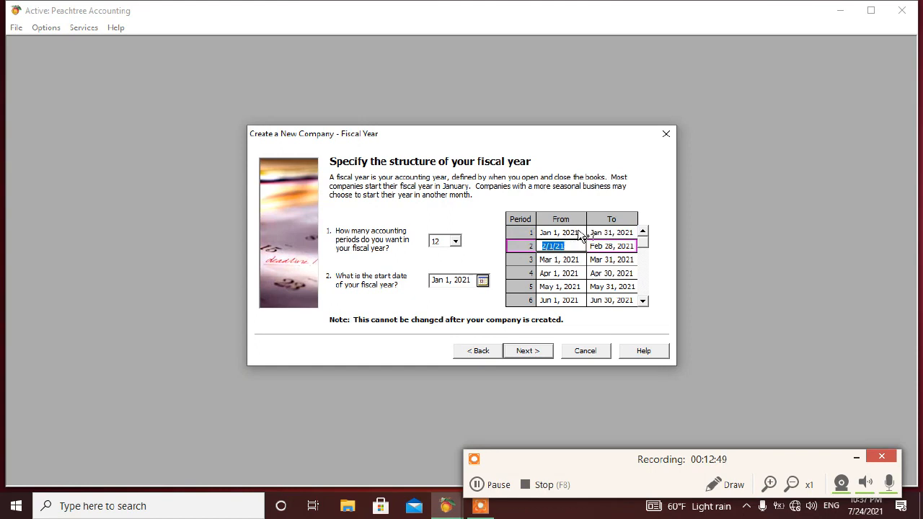
click(577, 232)
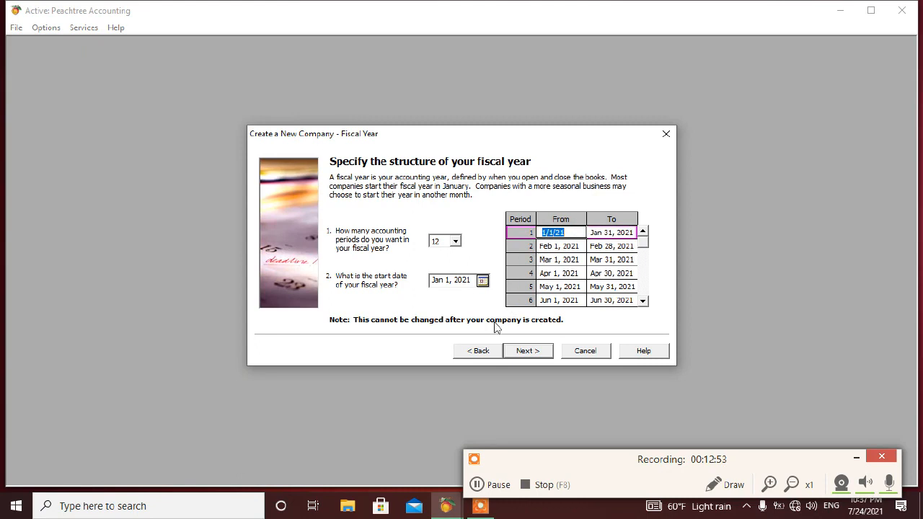
Go back through the new company setup to the company information page and cancel the Create a New Company wizard.
click(476, 358)
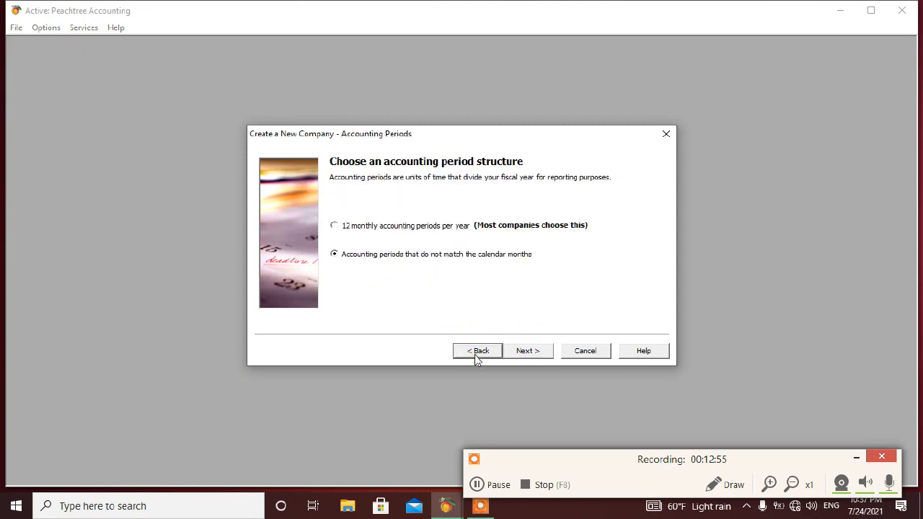
click(478, 351)
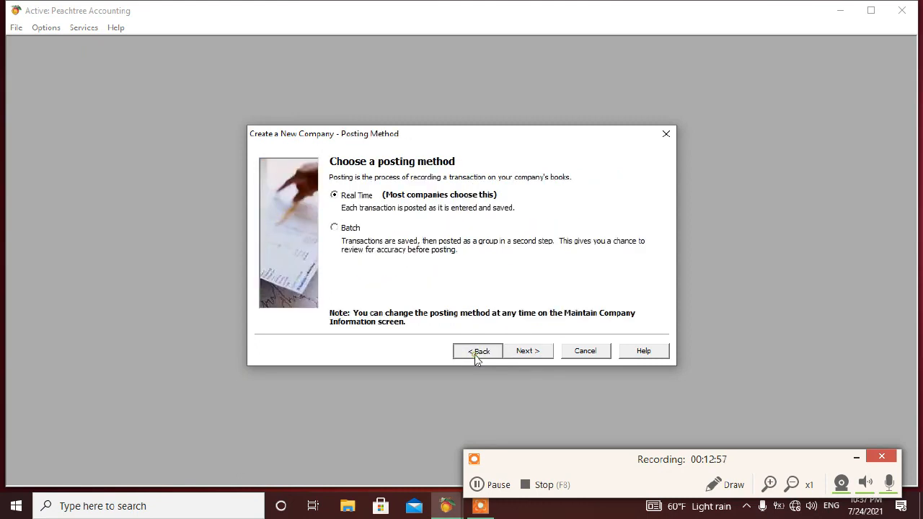
click(477, 351)
click(476, 358)
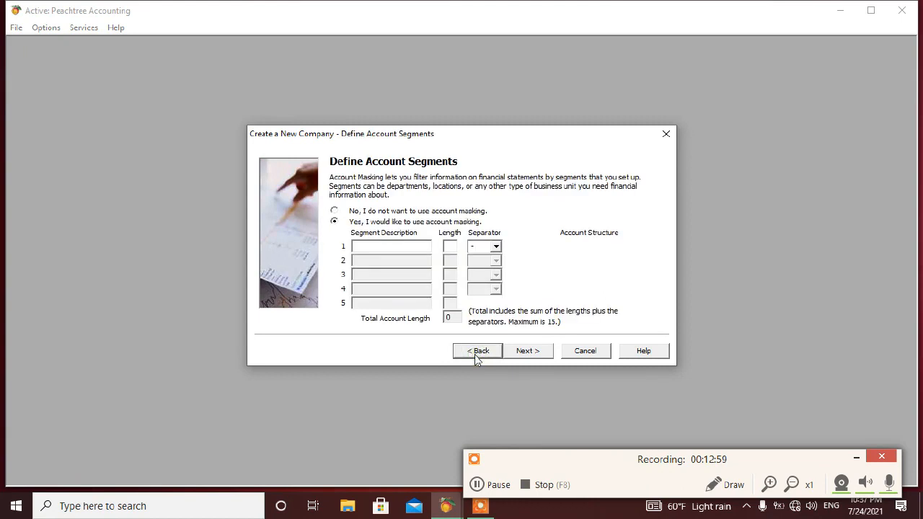
click(475, 358)
click(476, 358)
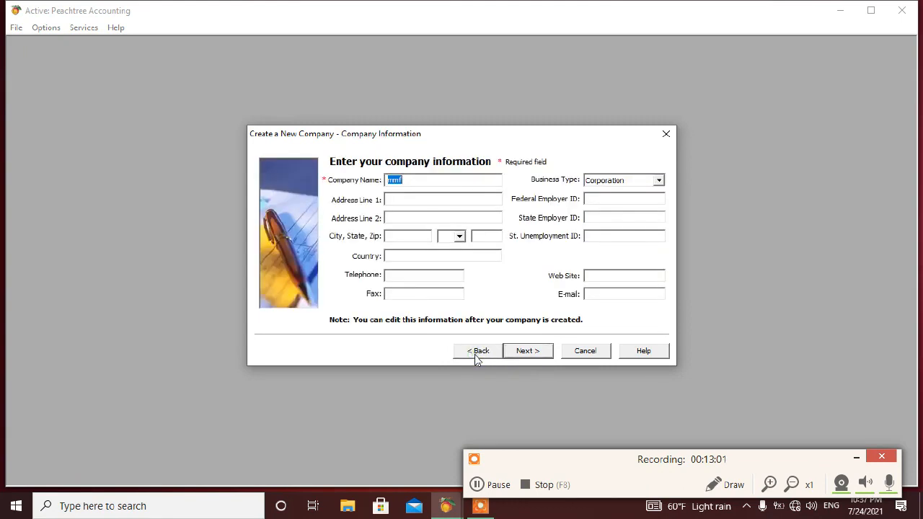
click(437, 183)
click(669, 136)
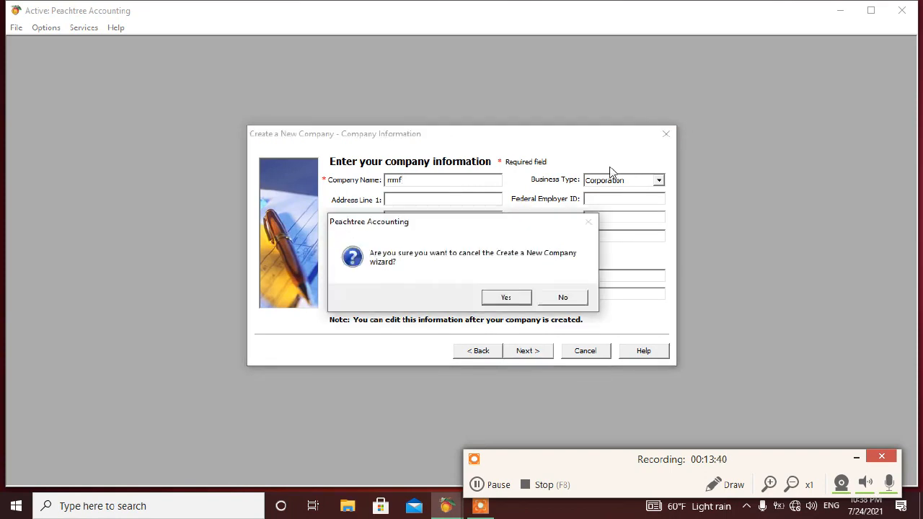
click(563, 299)
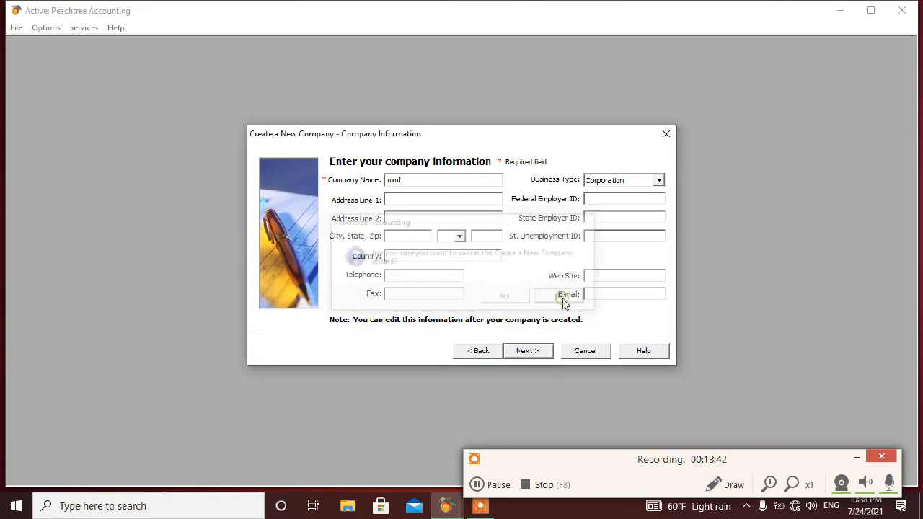
click(667, 133)
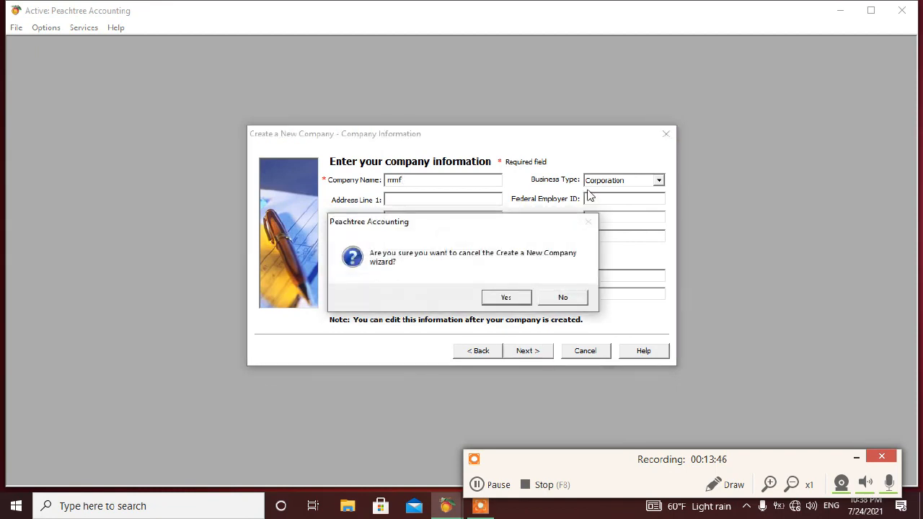
click(505, 295)
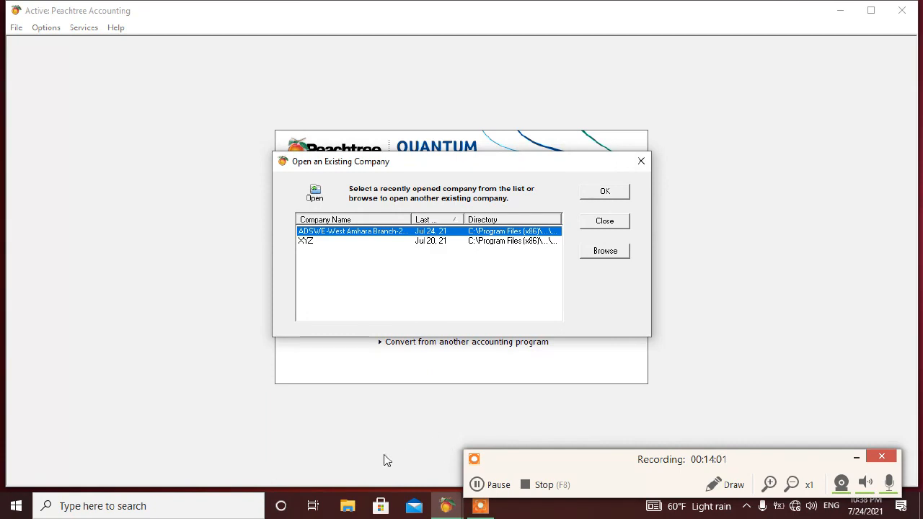
Open the existing company ADSWE-West Amhara Branch-2013, agreeing to switch to its already open session.
click(480, 483)
click(479, 486)
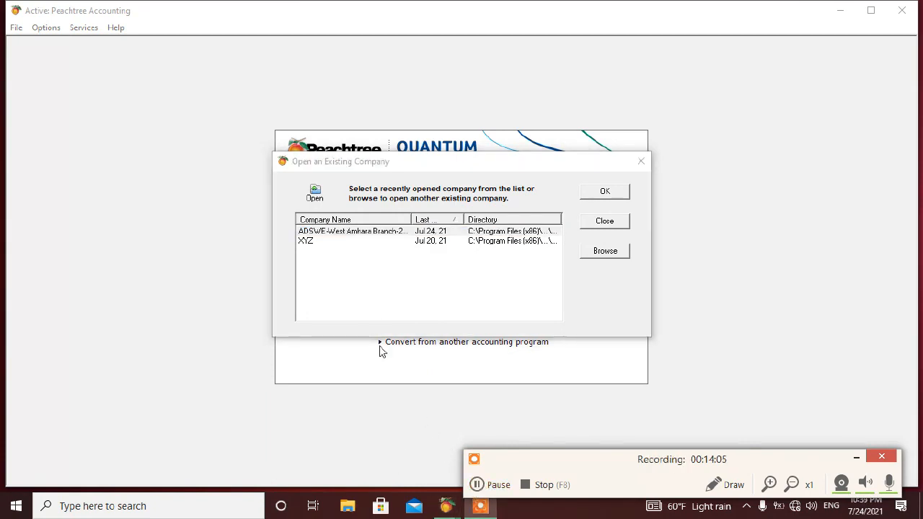
double_click(354, 237)
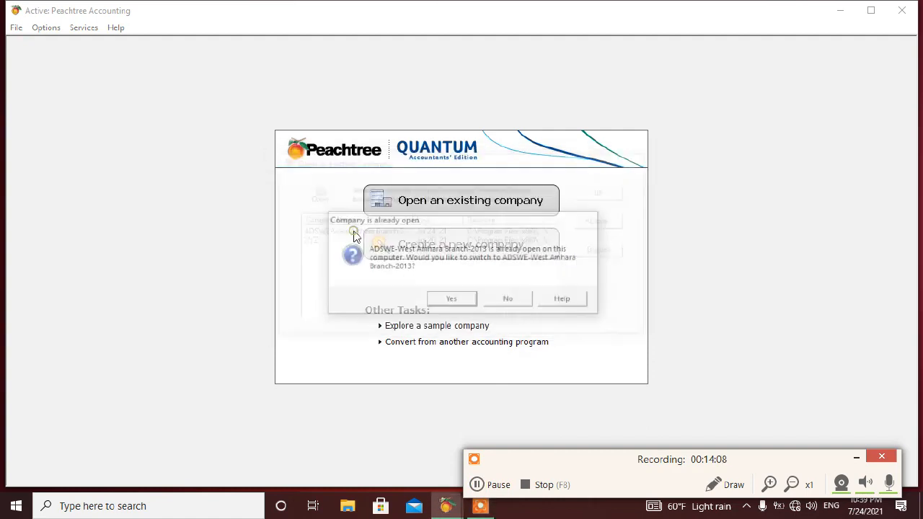
click(452, 299)
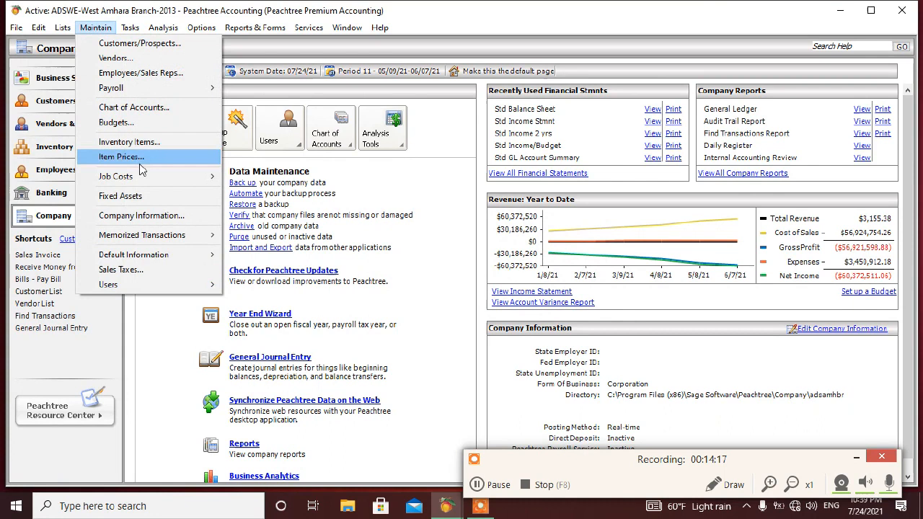
Change the company name to "Ethiopia 2013" in the company information and save it.
click(142, 216)
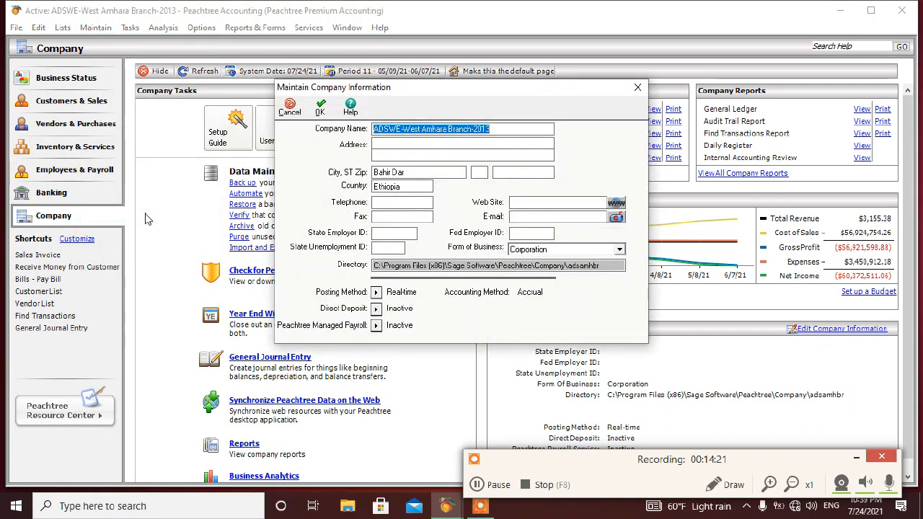
click(461, 141)
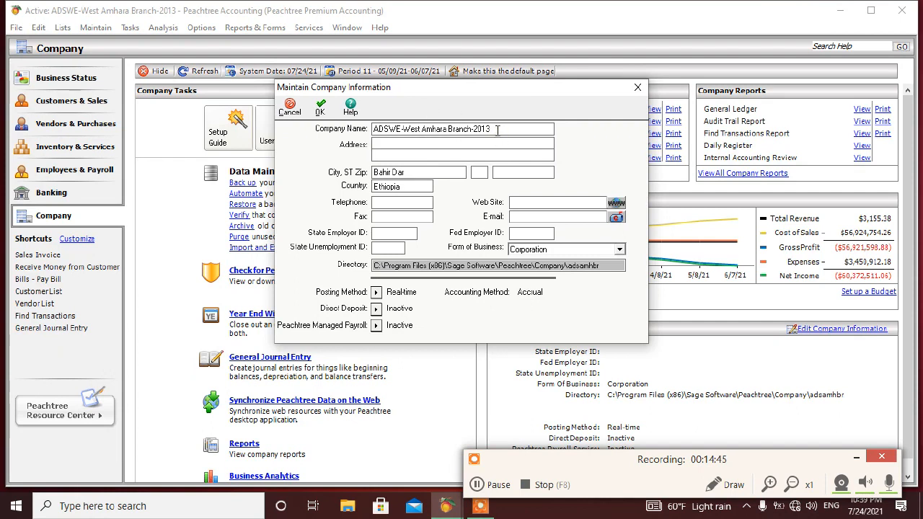
key(BackSpace)
key(BackSpace)
key(BackSpace)
key(BackSpace)
key(BackSpace)
key(BackSpace)
key(BackSpace)
key(BackSpace)
key(BackSpace)
key(BackSpace)
key(BackSpace)
key(BackSpace)
key(BackSpace)
key(BackSpace)
key(BackSpace)
key(BackSpace)
key(BackSpace)
key(BackSpace)
key(BackSpace)
key(BackSpace)
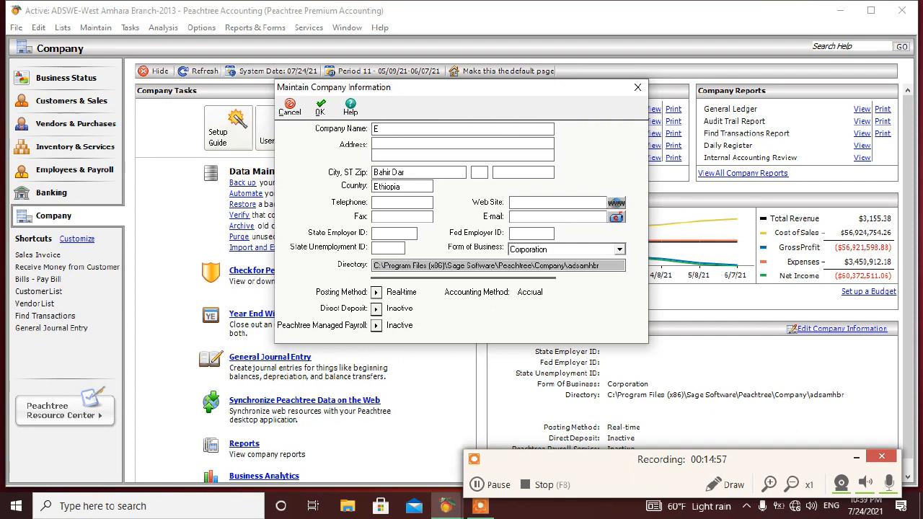
text(iopia)
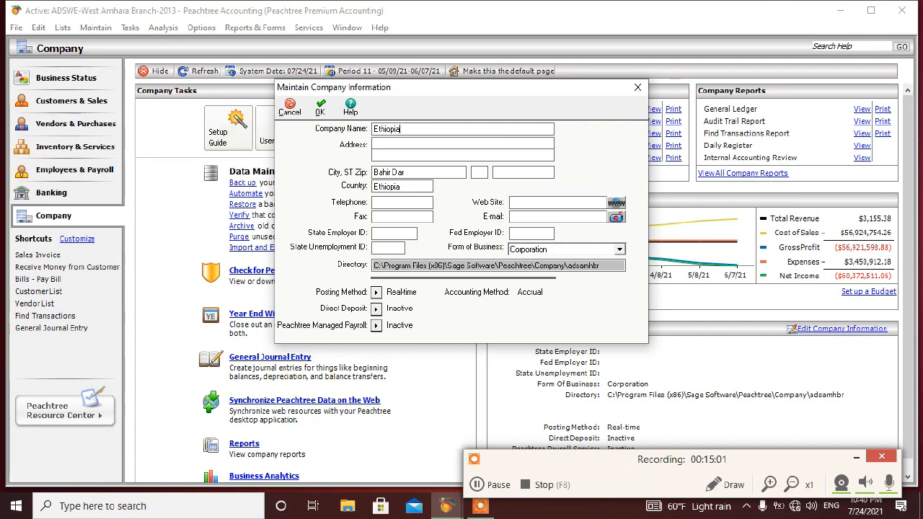
text( 2013)
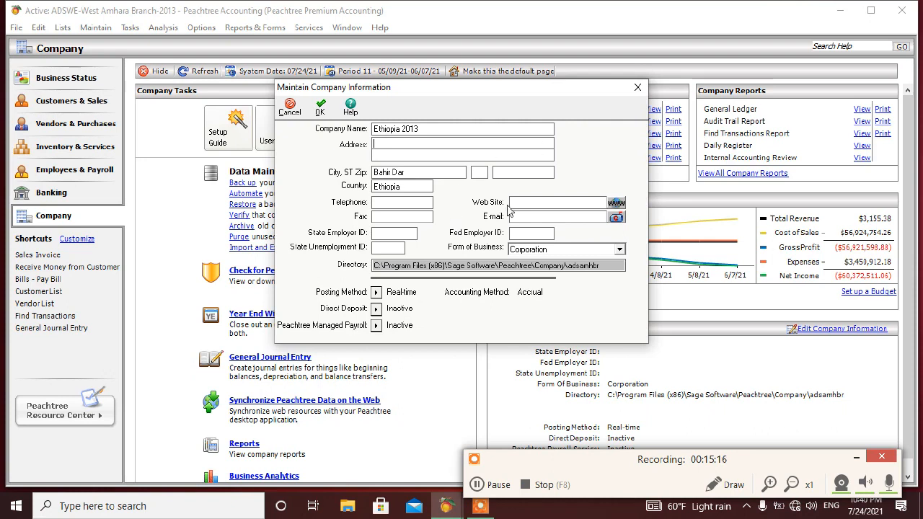
click(320, 109)
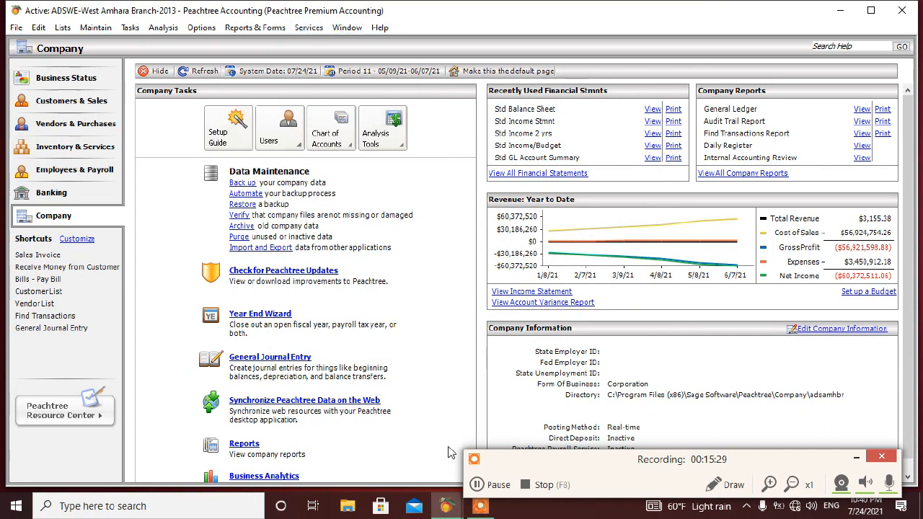
Bring up the list of existing companies and widen its Company Name column to show the full names.
click(477, 485)
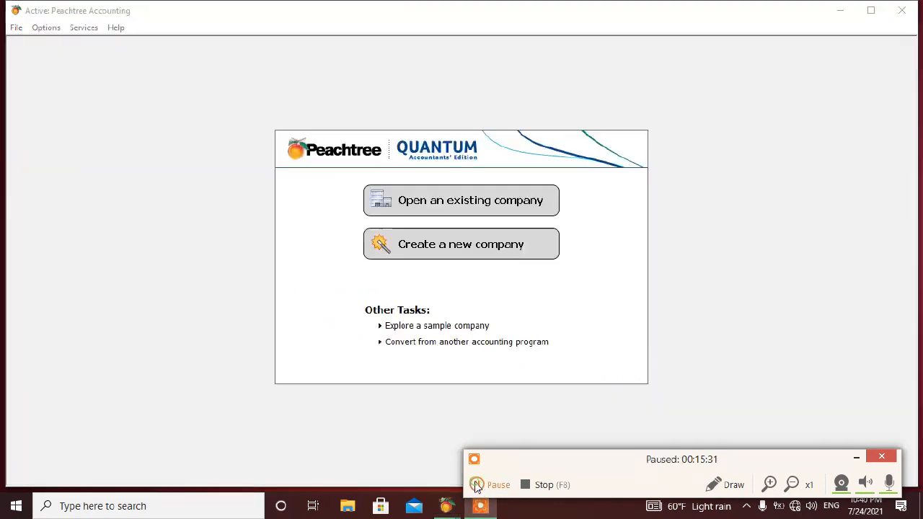
click(477, 486)
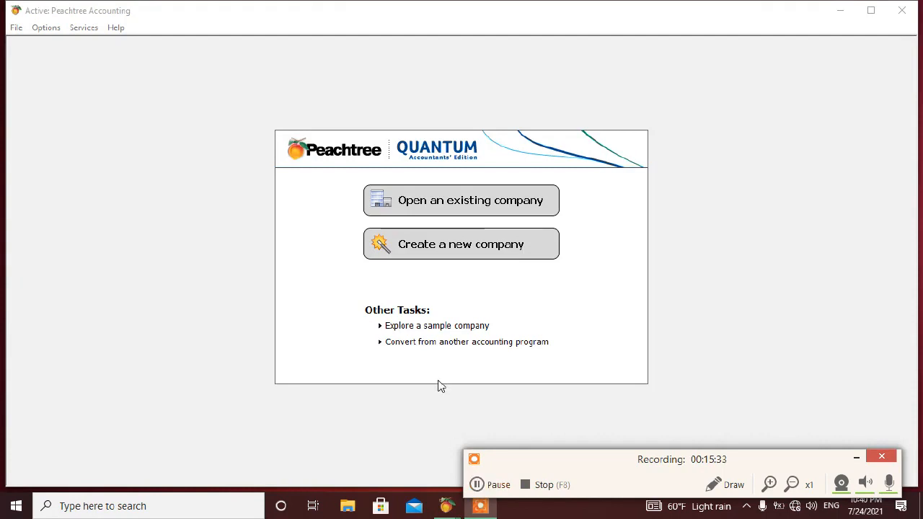
click(501, 207)
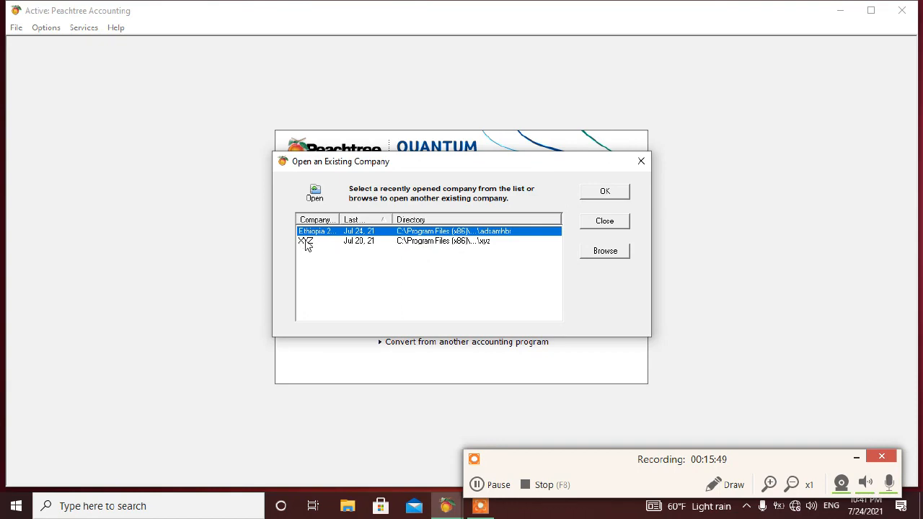
click(346, 243)
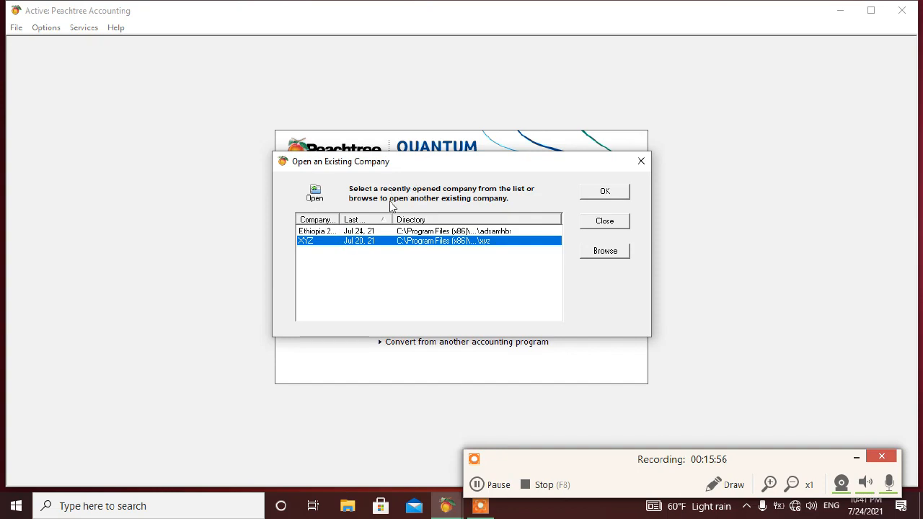
click(366, 233)
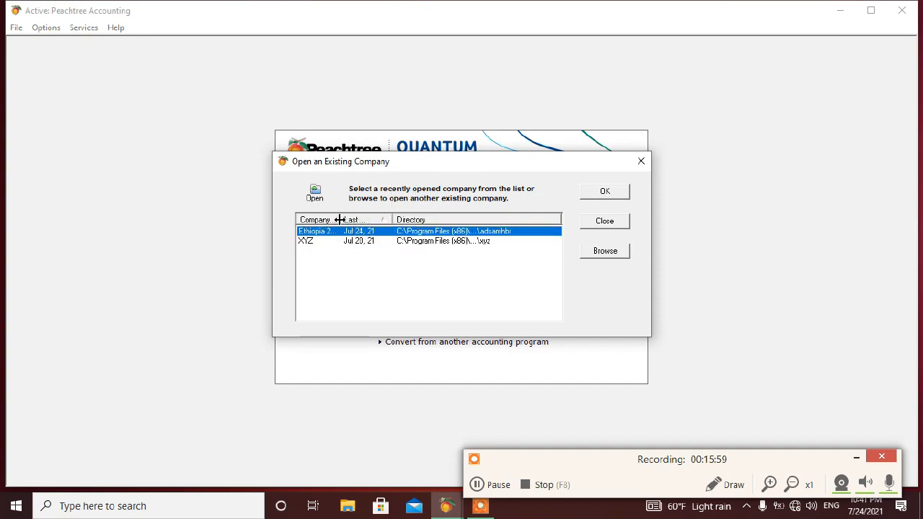
drag(338, 219, 387, 220)
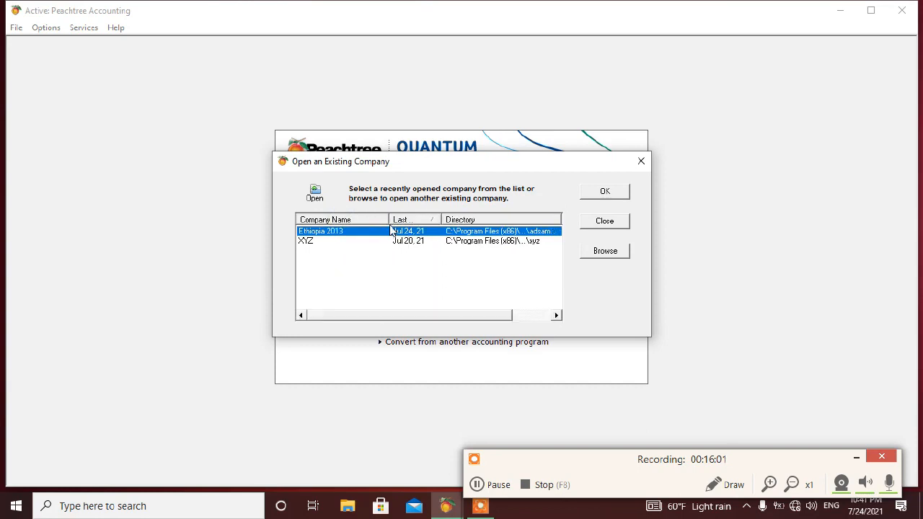
Open the Ethiopia 2013 company and log in with the account password.
double_click(433, 232)
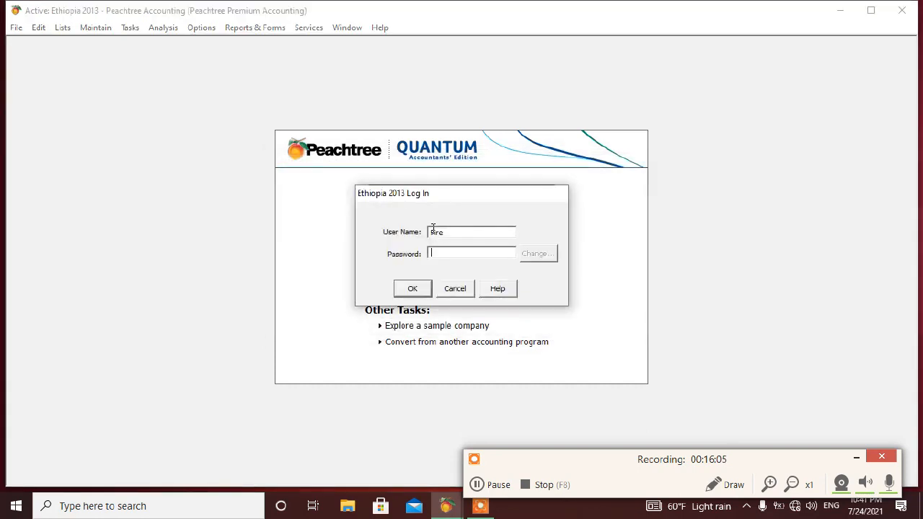
text(*)
key(Return)
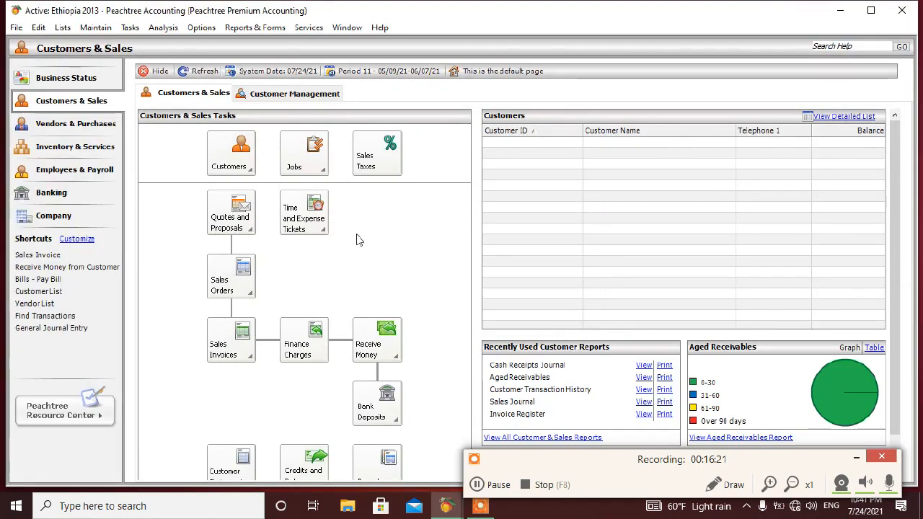
Open the company information for Ethiopia 2013 and select the city entry.
click(96, 27)
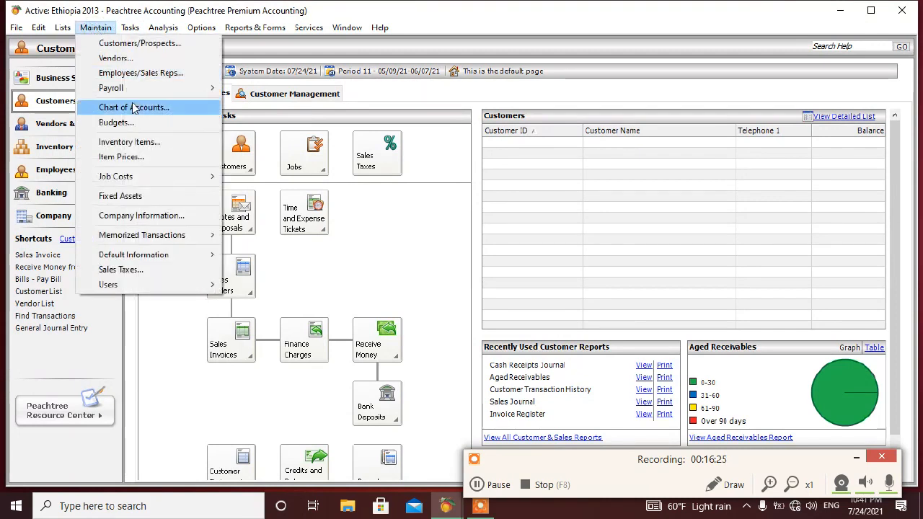
mouse_move(150, 238)
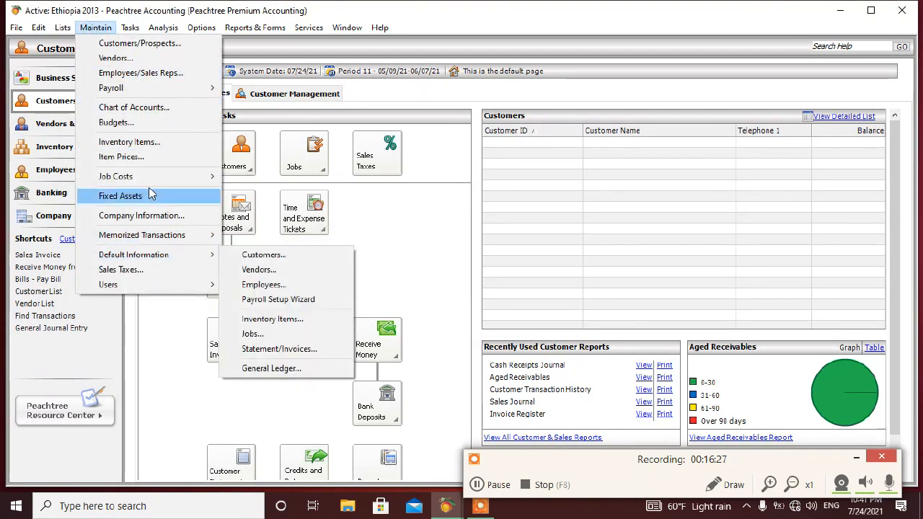
click(199, 215)
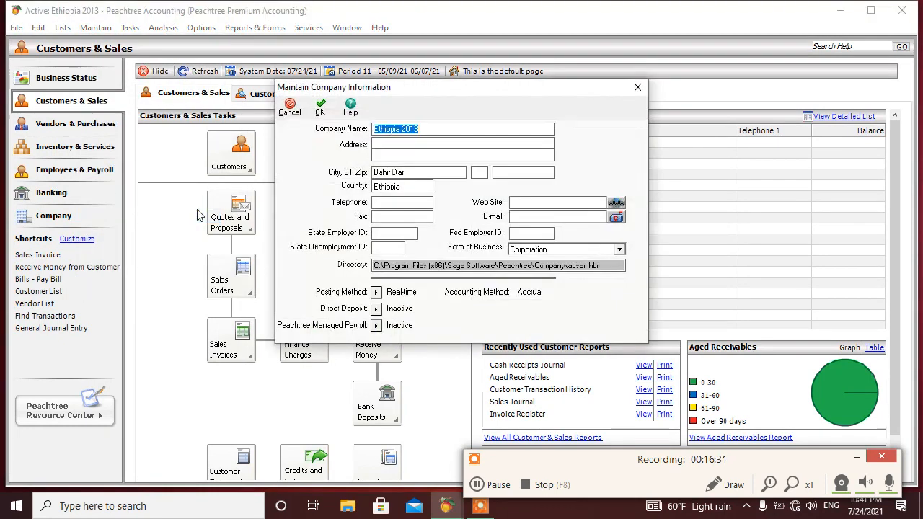
click(407, 171)
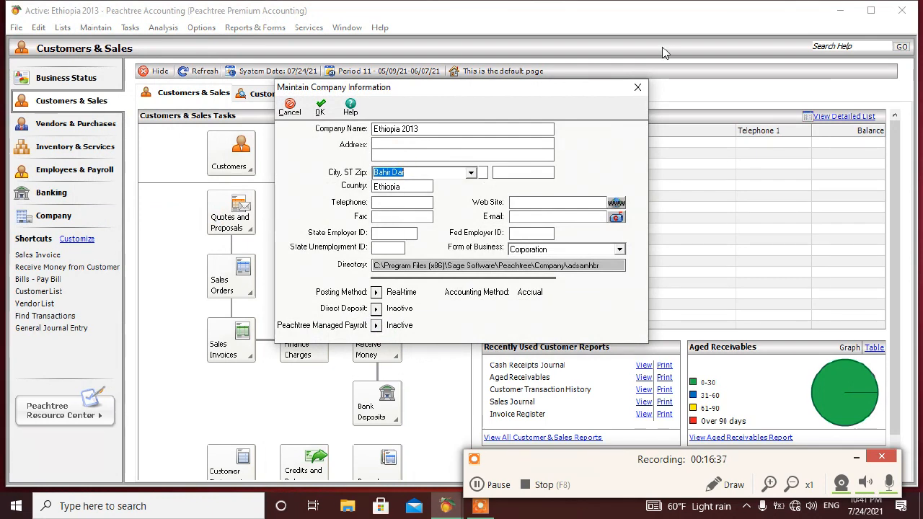
Close the company information without changes, keep the Ethiopia 2013 window active, and minimize it to reach the desktop.
click(638, 88)
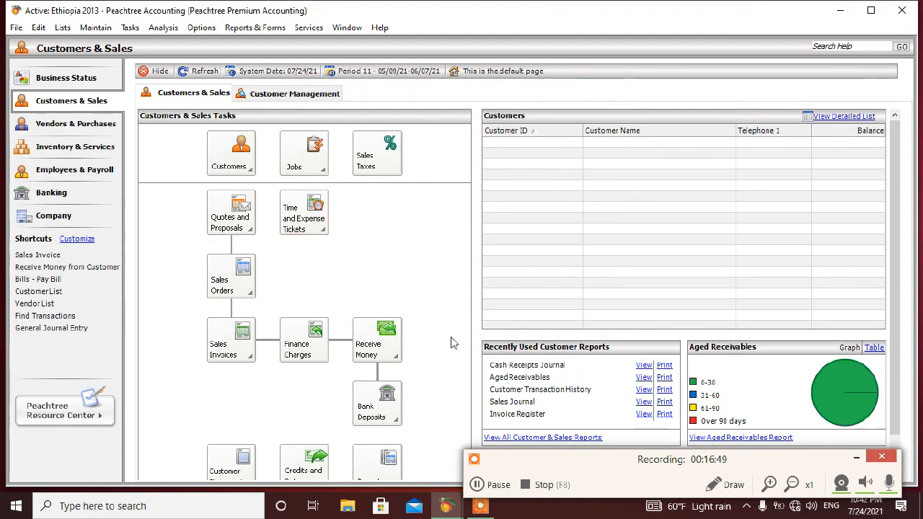
mouse_move(446, 506)
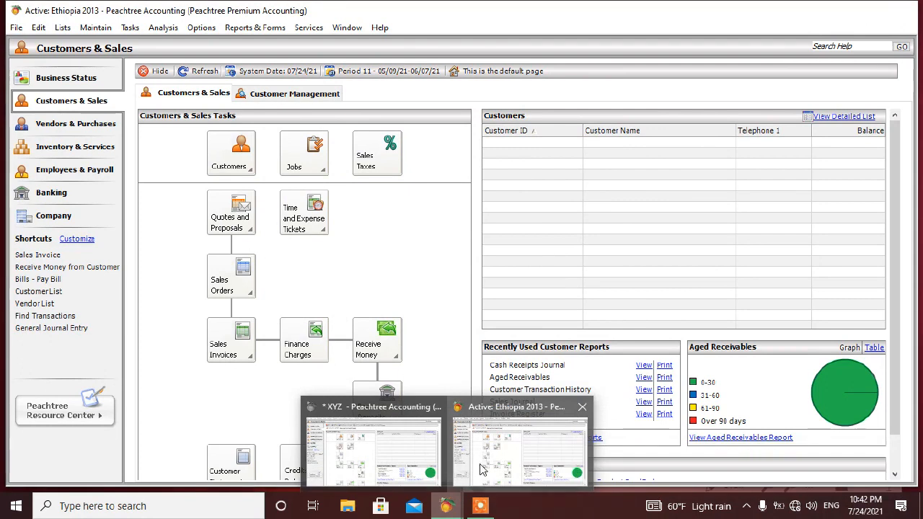
click(481, 469)
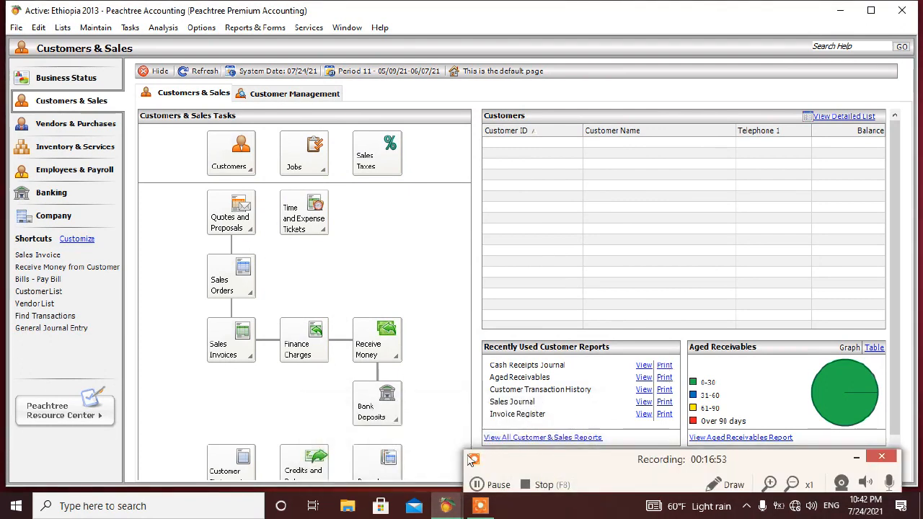
click(476, 484)
click(476, 484)
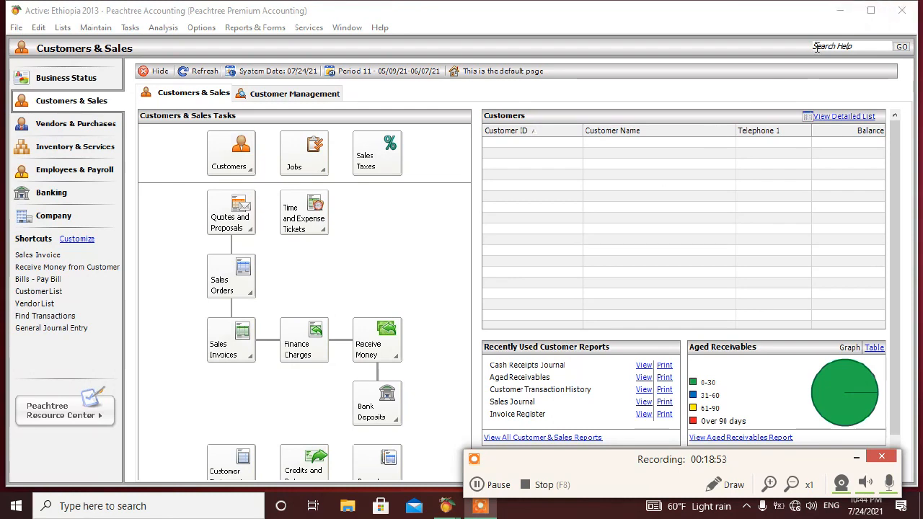
click(838, 12)
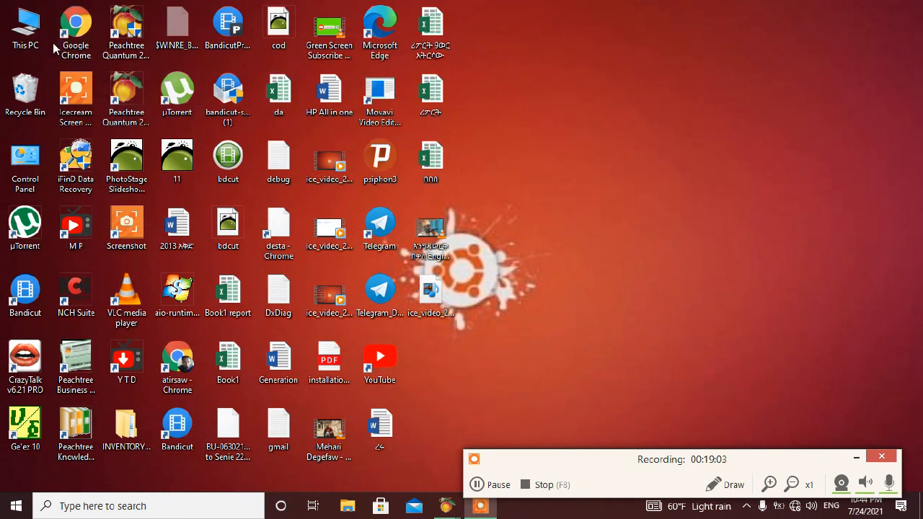
Switch to File Explorer and open the Program Files (x86) folder on Local Disk (C:).
double_click(29, 33)
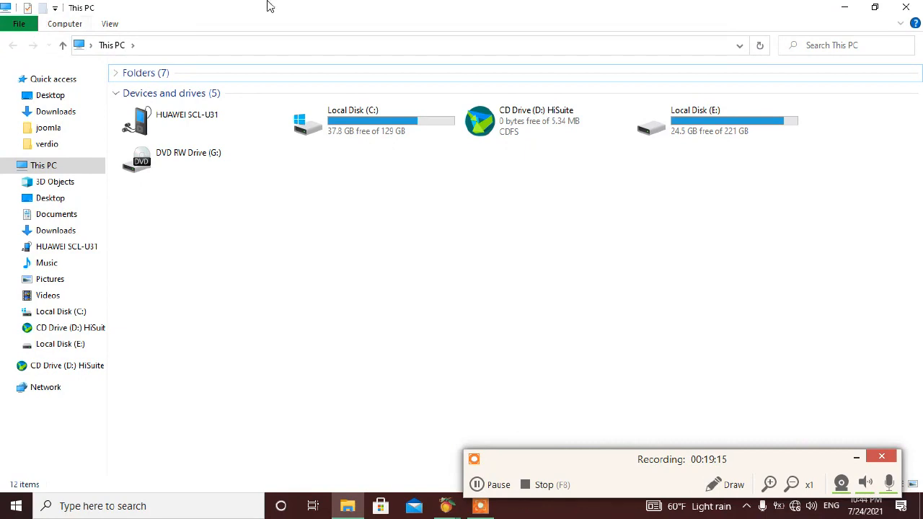
double_click(362, 137)
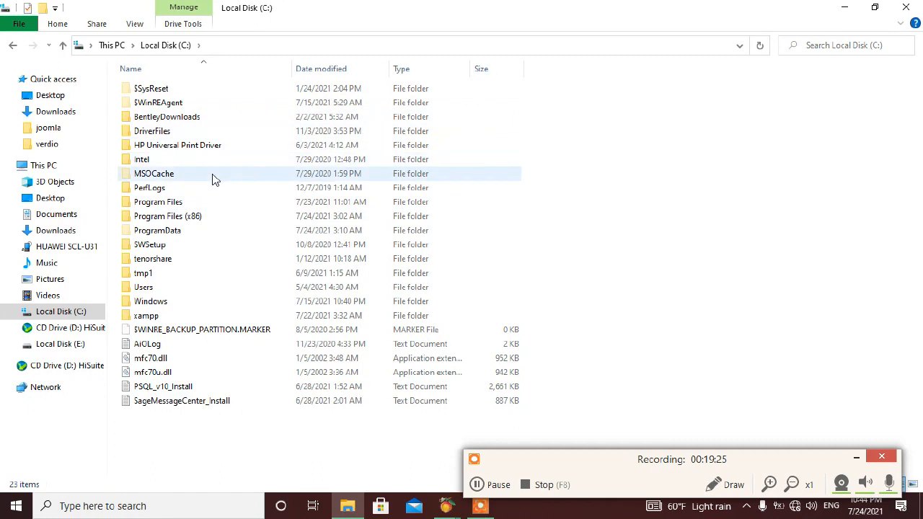
double_click(193, 220)
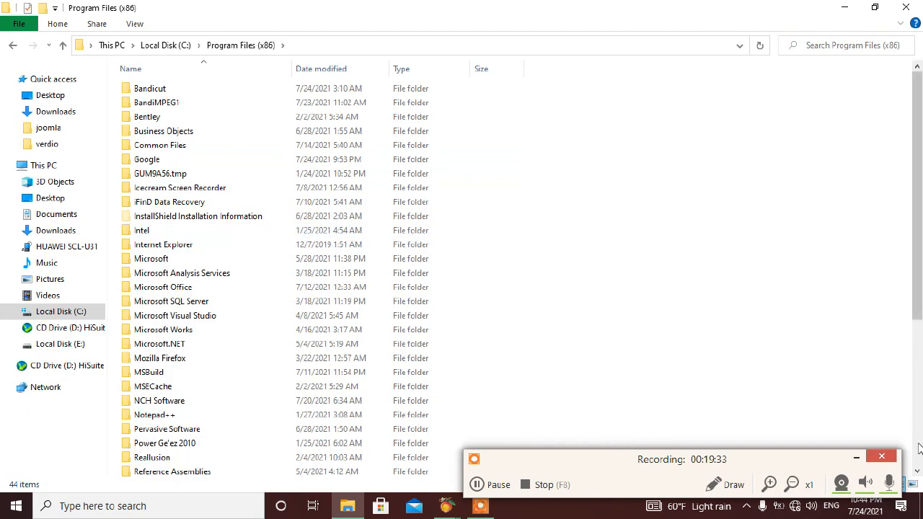
Find the Sage Software folder and open its Peachtree\Company subfolder to examine the stored company data folders.
scroll(917, 470, down, 1)
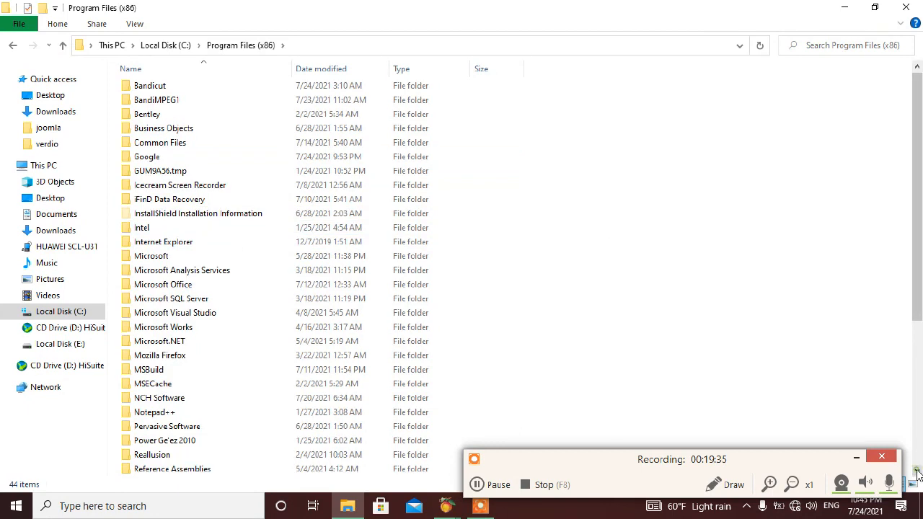
scroll(917, 470, down, 3)
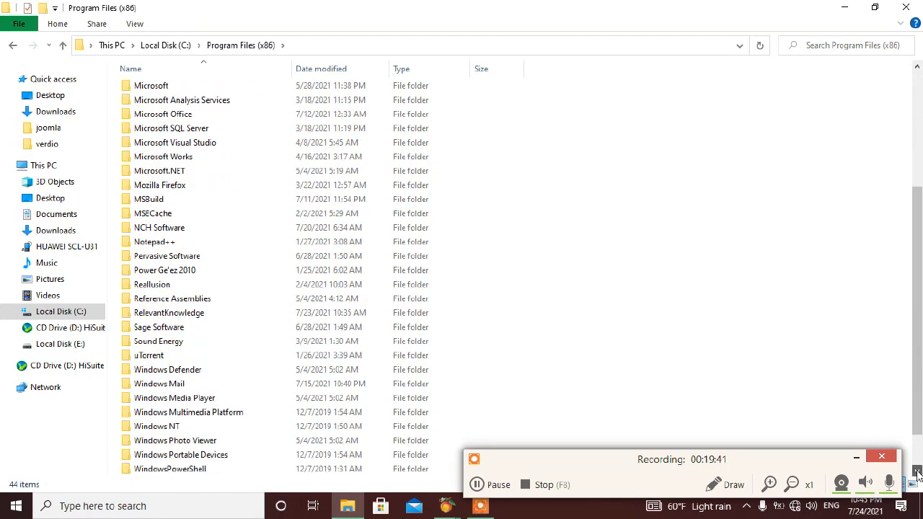
scroll(917, 473, down, 2)
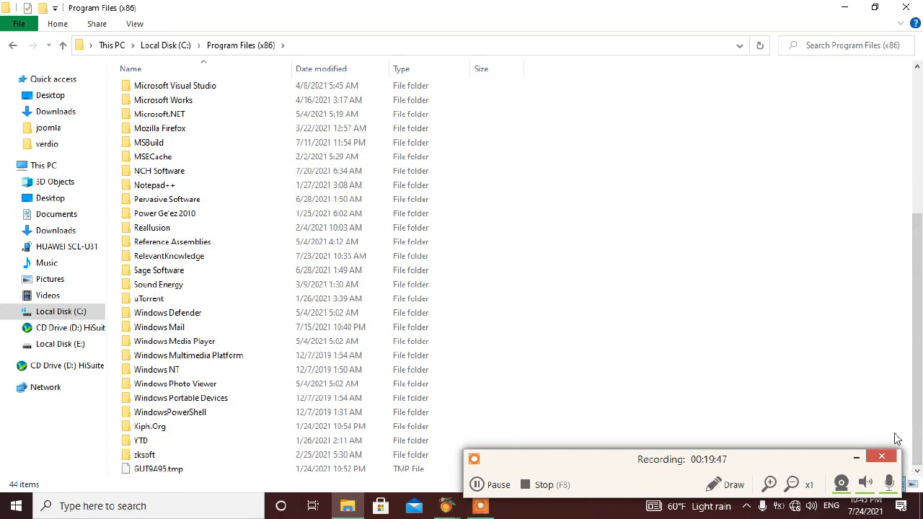
click(917, 68)
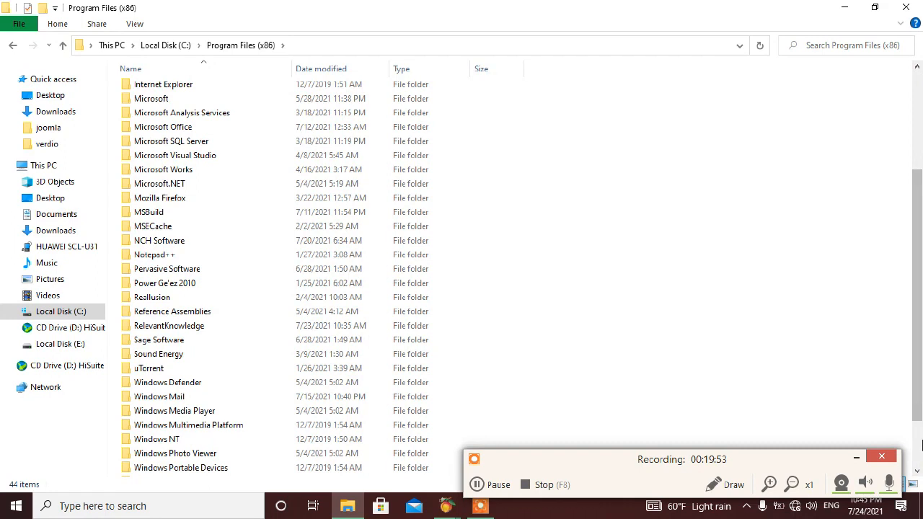
click(917, 470)
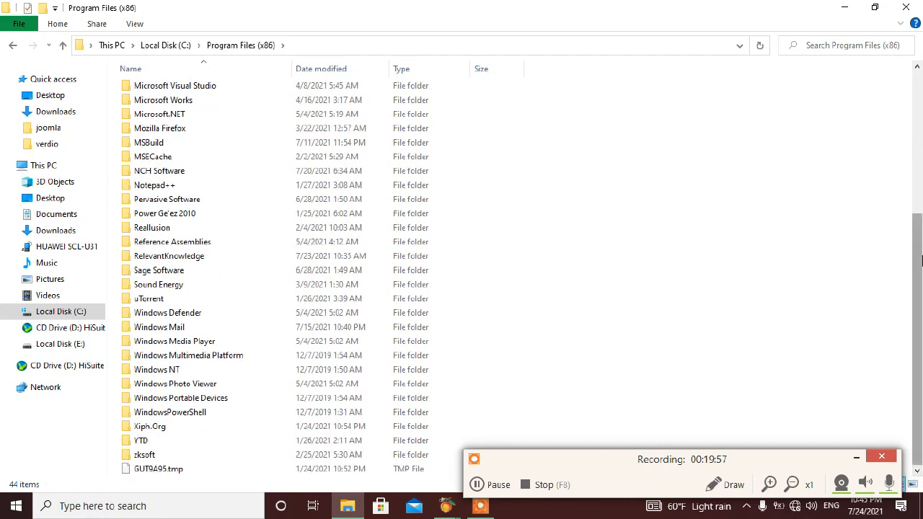
click(917, 70)
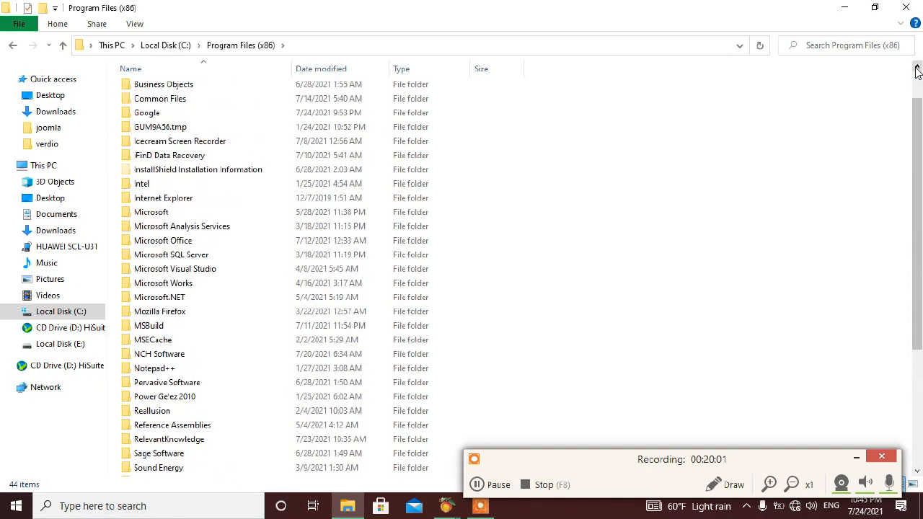
click(917, 70)
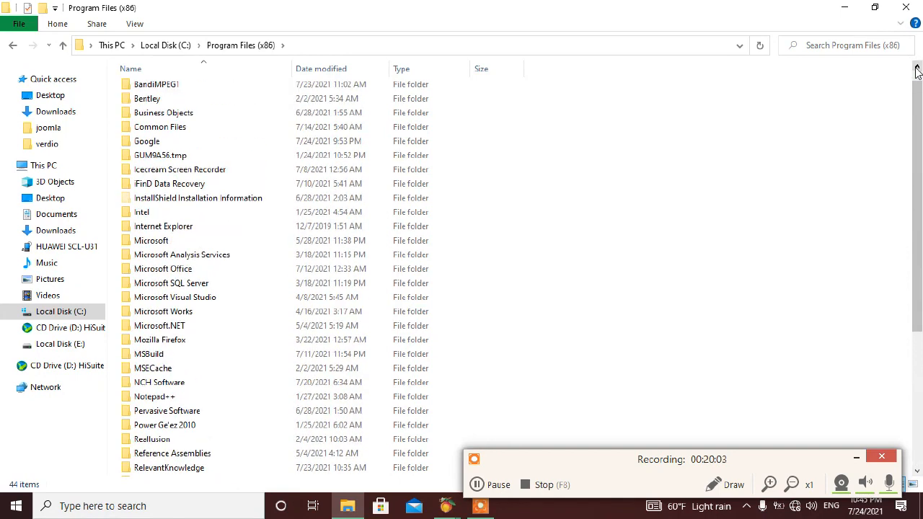
click(917, 70)
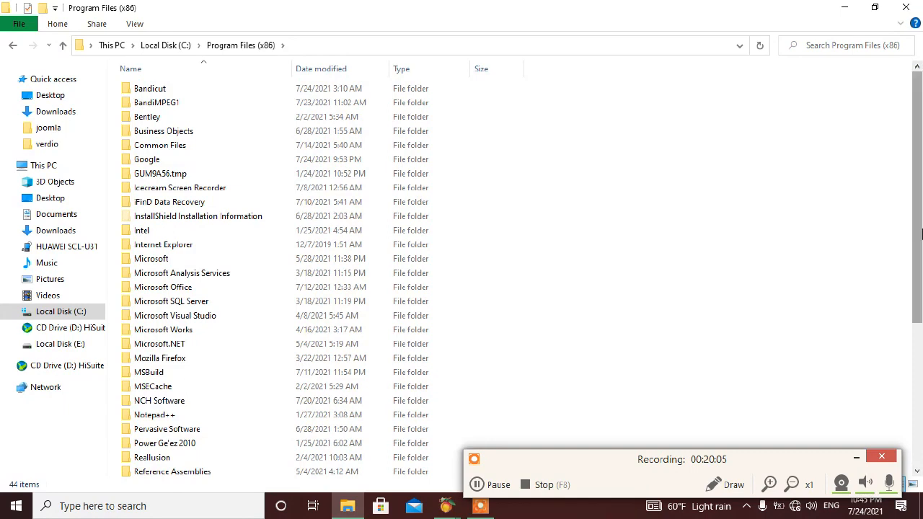
click(917, 472)
click(917, 472)
click(917, 472)
click(917, 471)
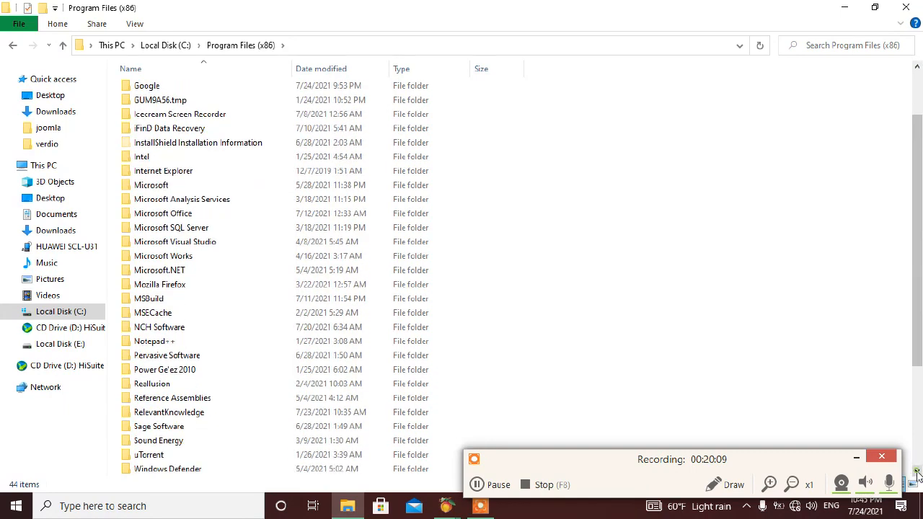
click(917, 472)
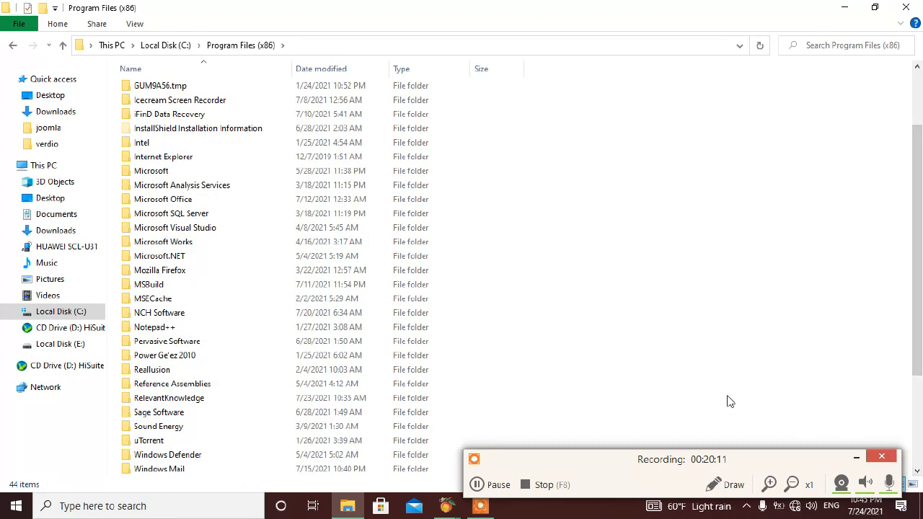
double_click(306, 415)
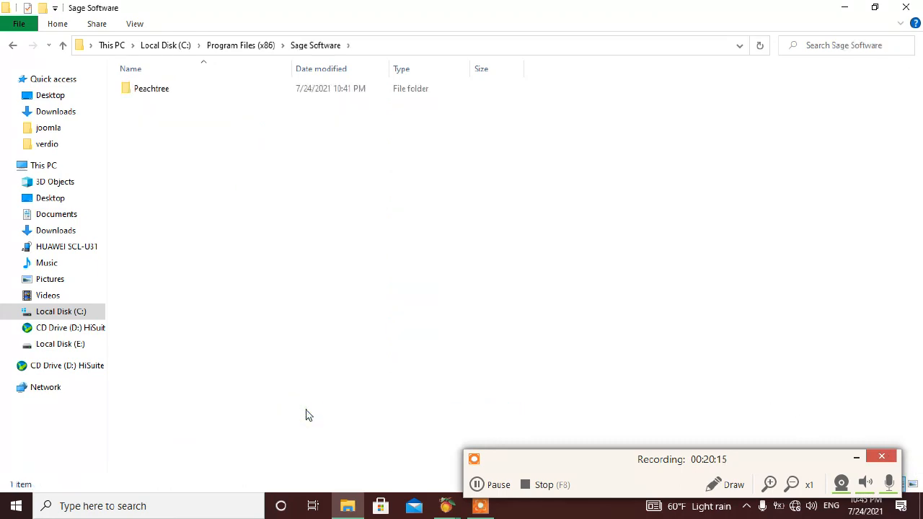
double_click(155, 91)
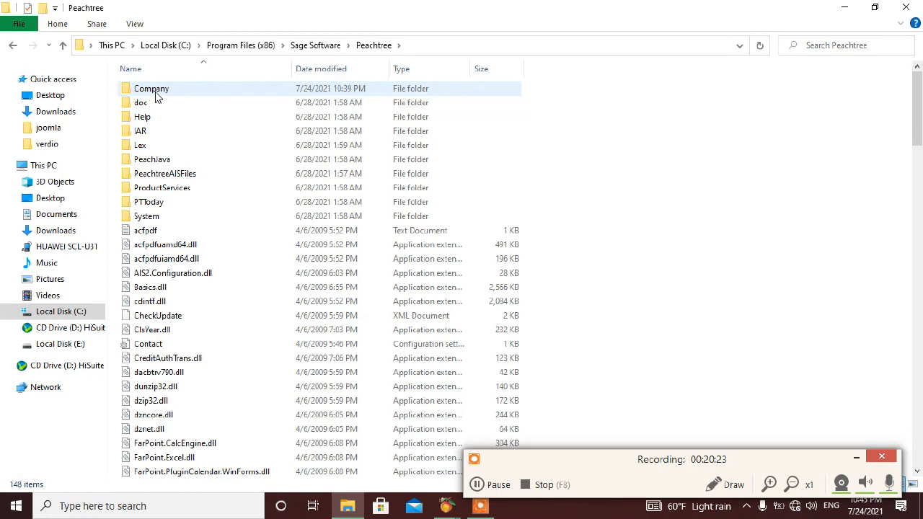
double_click(155, 91)
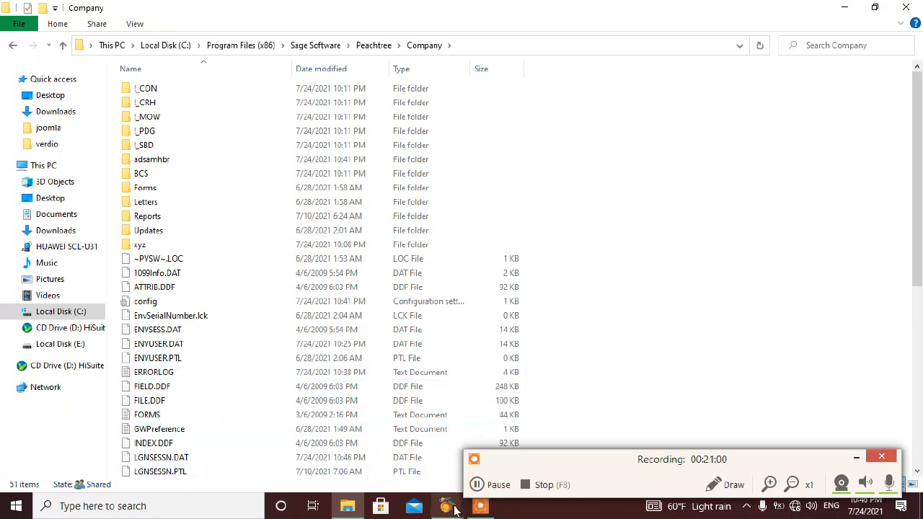
Switch back to Peachtree's Ethiopia 2013 window, check the list of previously opened companies, and close that window.
mouse_move(454, 510)
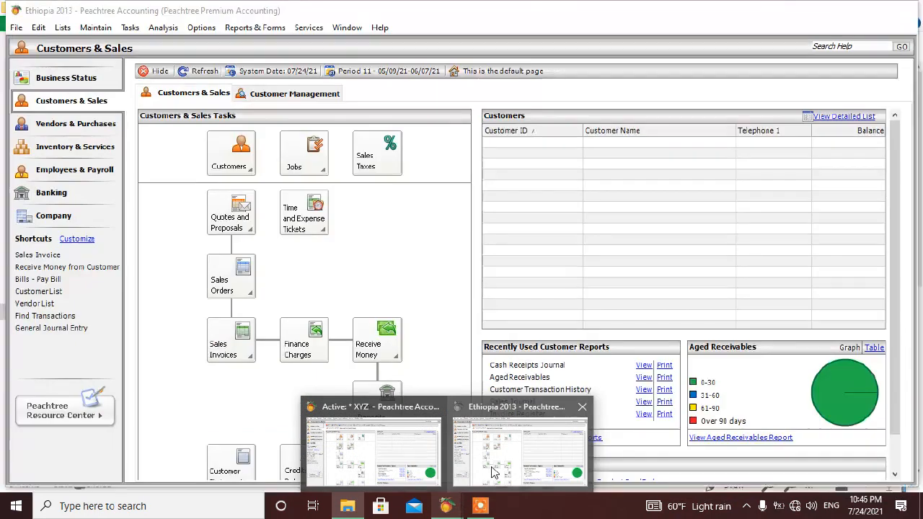
click(494, 461)
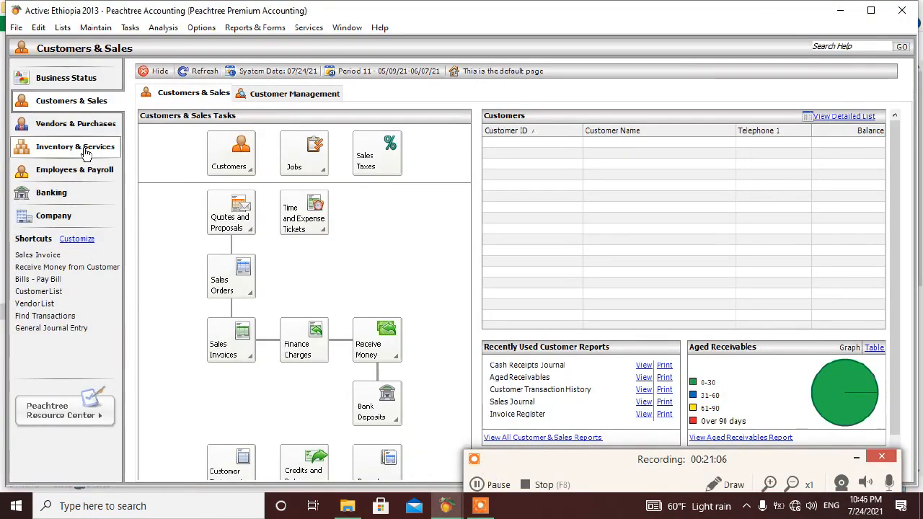
click(16, 27)
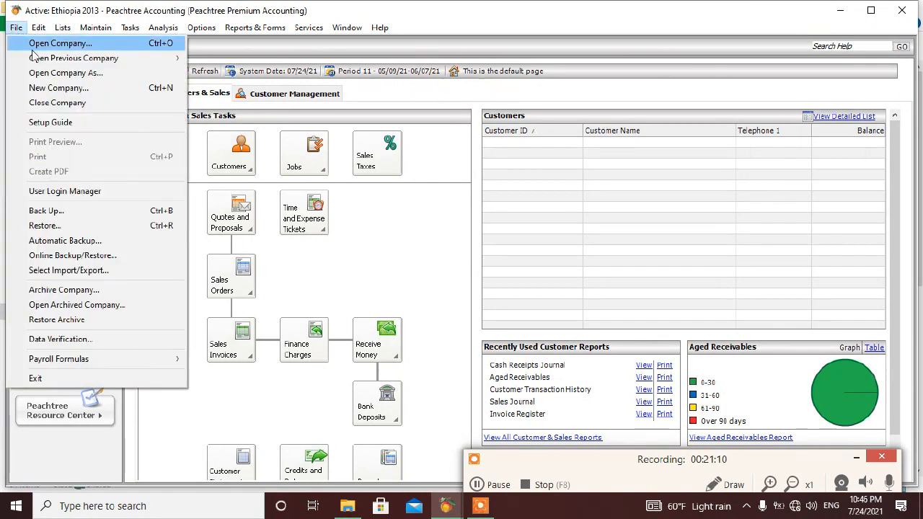
mouse_move(42, 63)
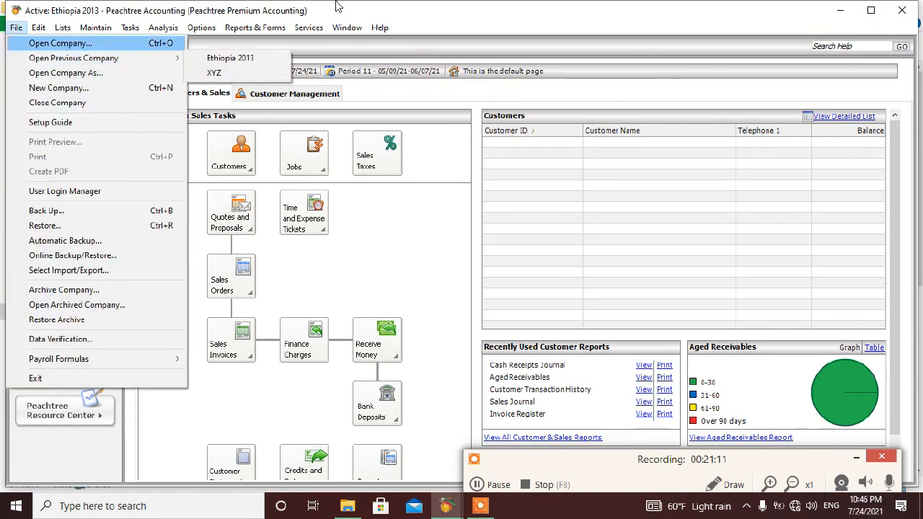
click(902, 15)
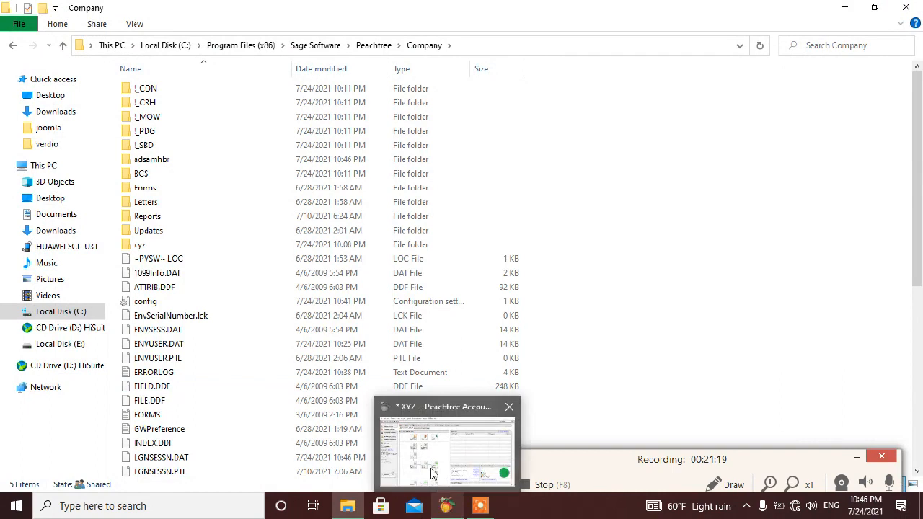
From the XYZ company window, reopen the previous company Ethiopia 2013 while keeping XYZ open.
click(445, 508)
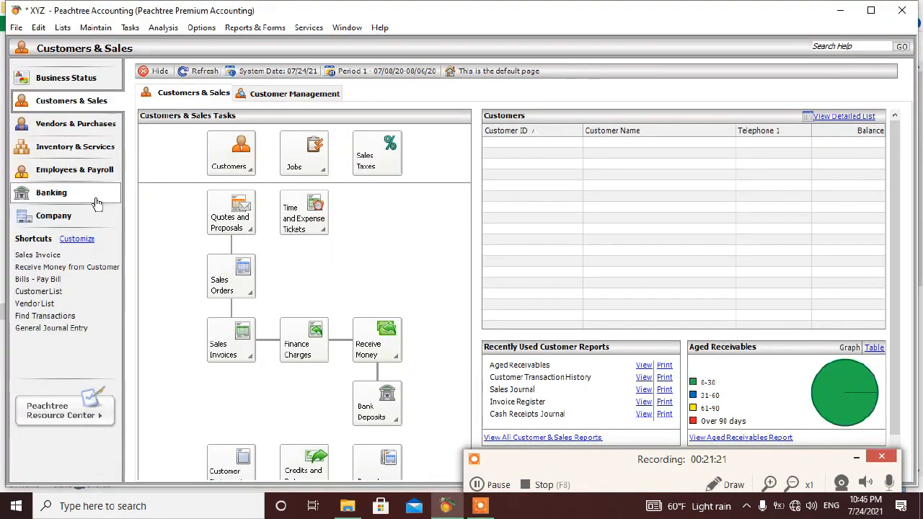
click(15, 30)
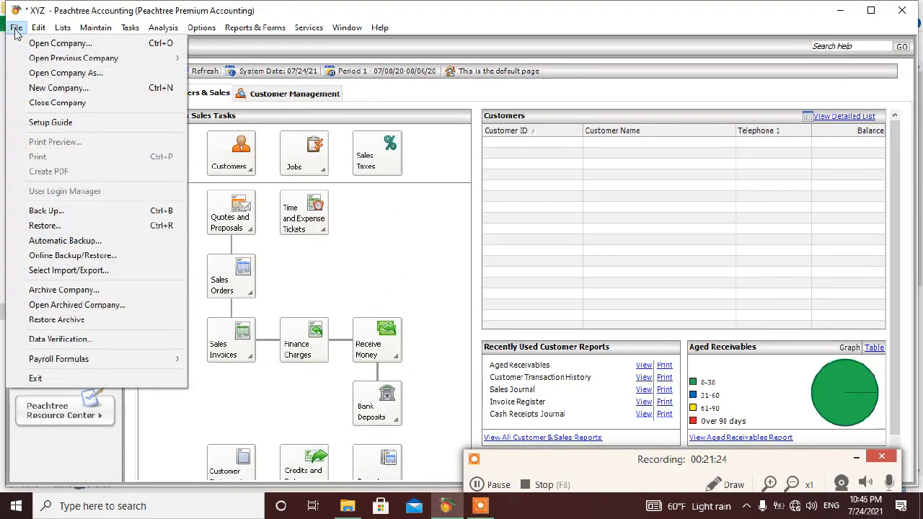
mouse_move(72, 61)
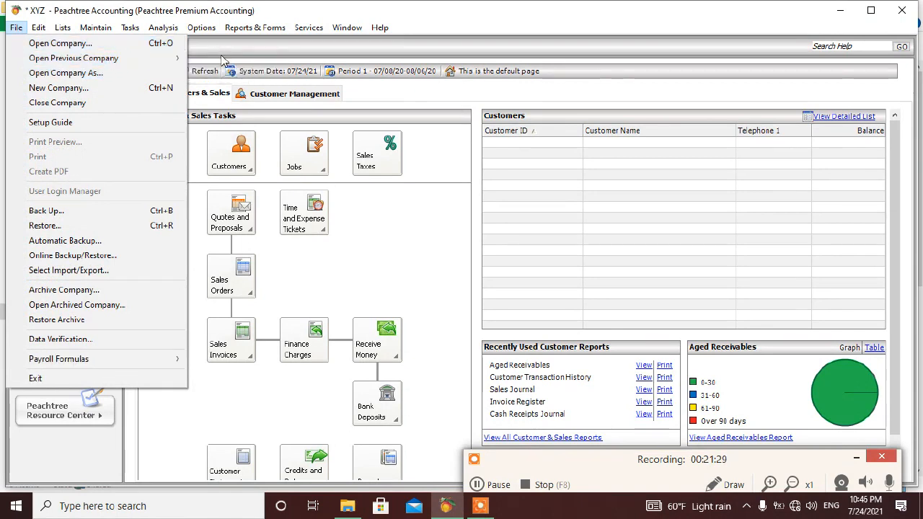
mouse_move(179, 62)
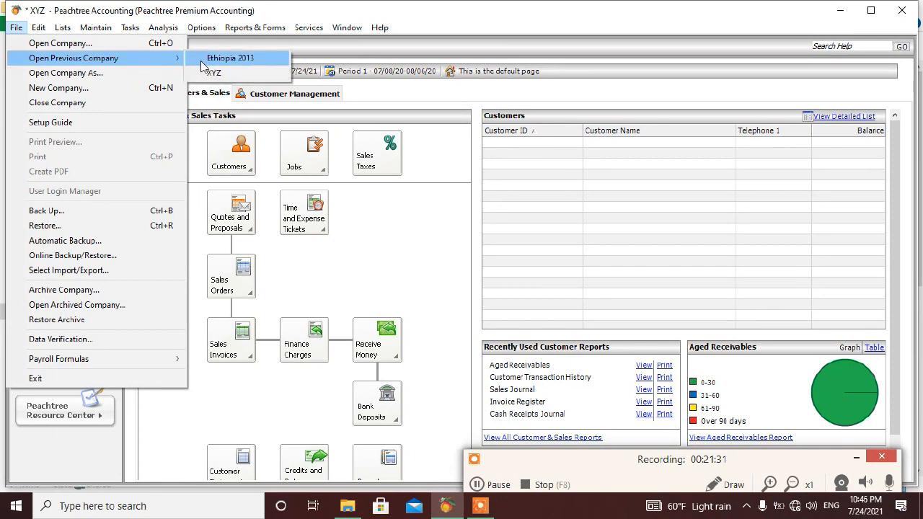
click(217, 59)
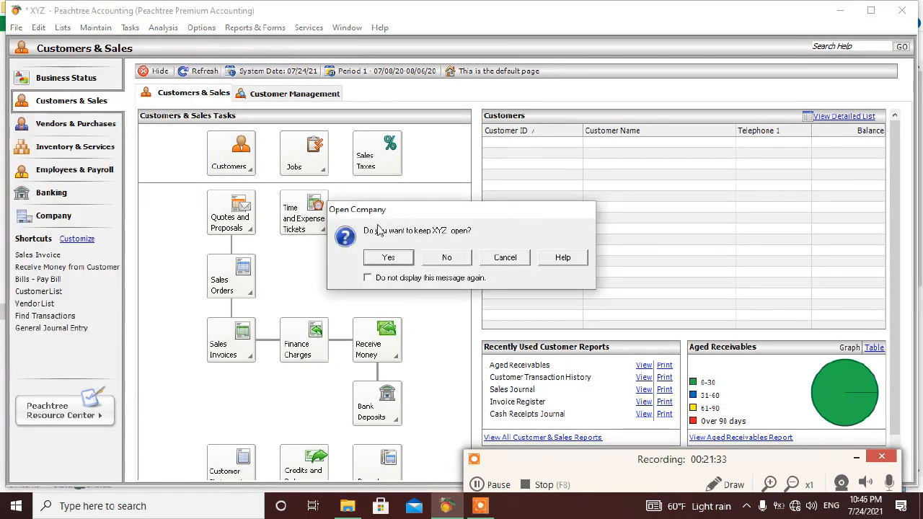
click(387, 258)
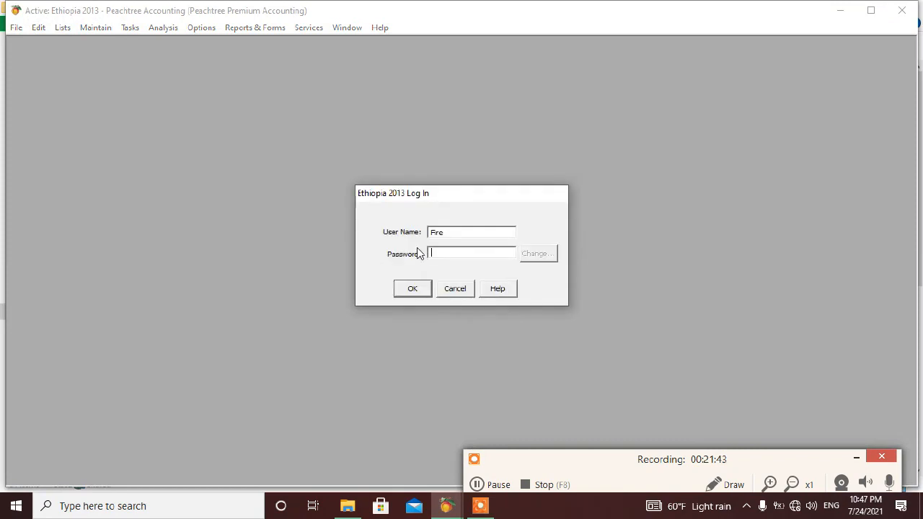
Try to log in to Ethiopia 2013 with the prefilled user name, and cancel the login.
click(414, 289)
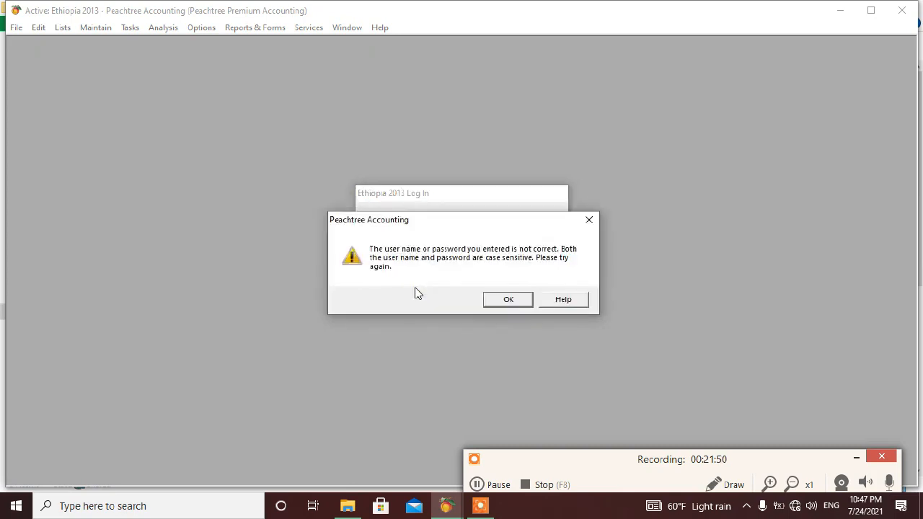
click(589, 221)
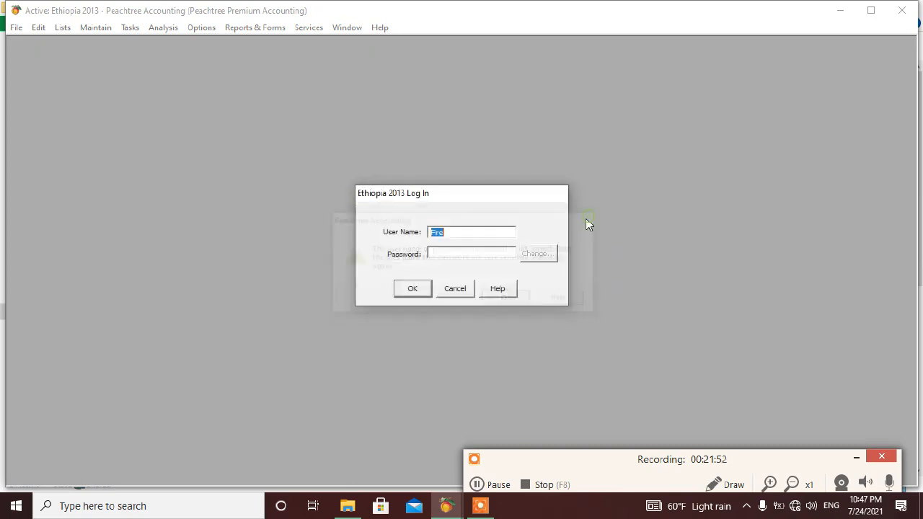
click(460, 290)
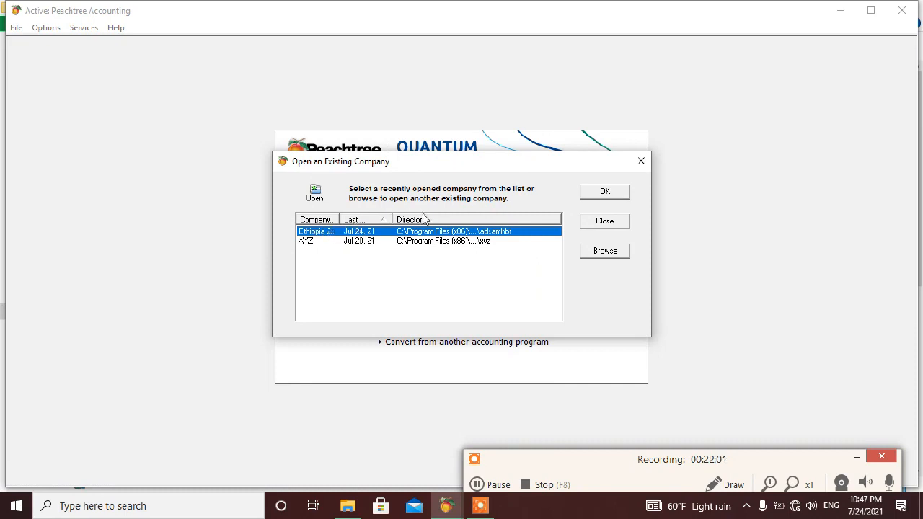
Examine the data directory paths in the list of existing companies by sorting and resizing its columns, and close the list.
click(398, 219)
drag(391, 218, 488, 218)
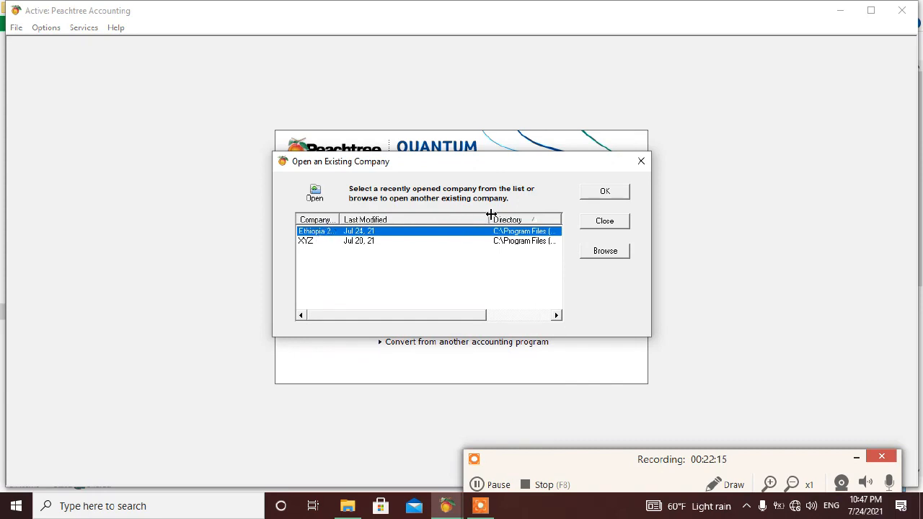
drag(490, 215, 387, 216)
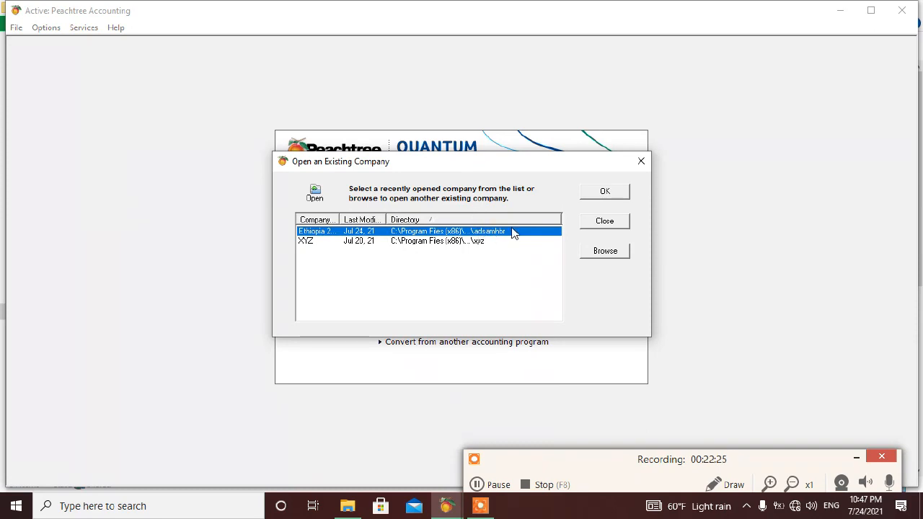
click(640, 165)
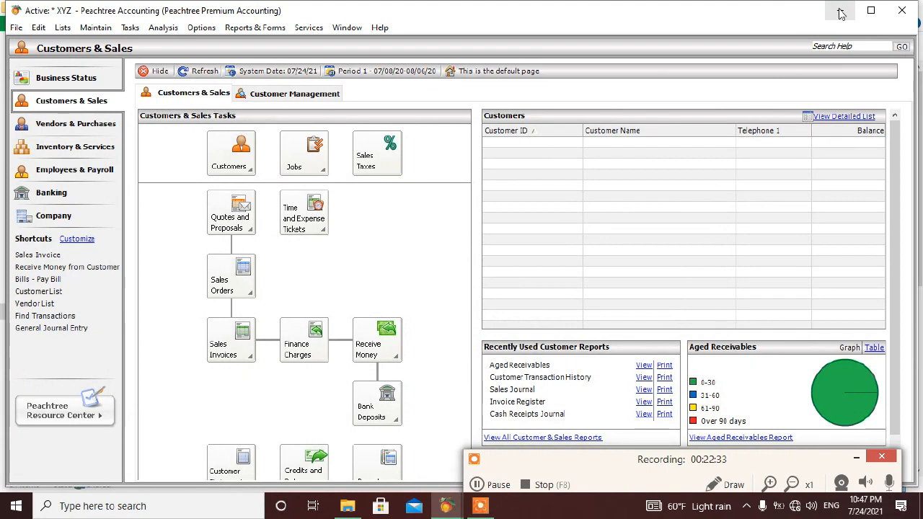
Switch to the Company folder in File Explorer and examine the adsamhbr data folder and its available actions.
click(840, 14)
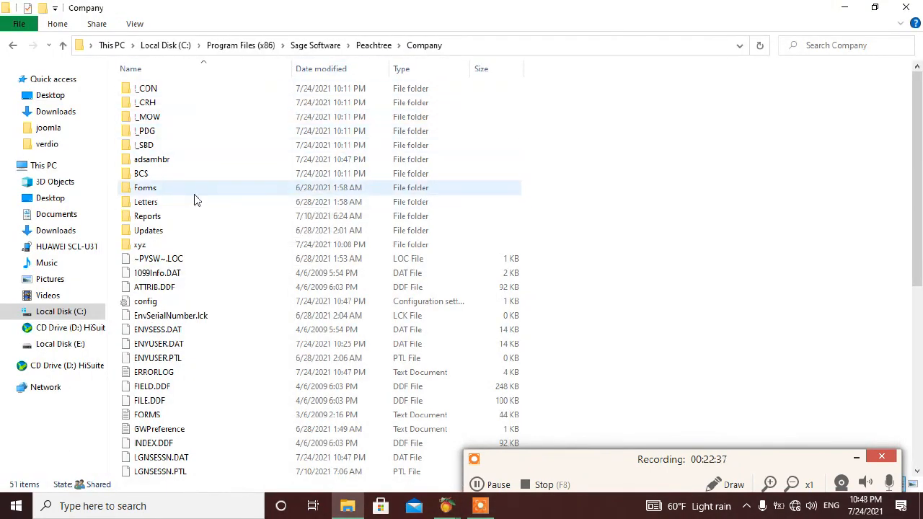
click(175, 155)
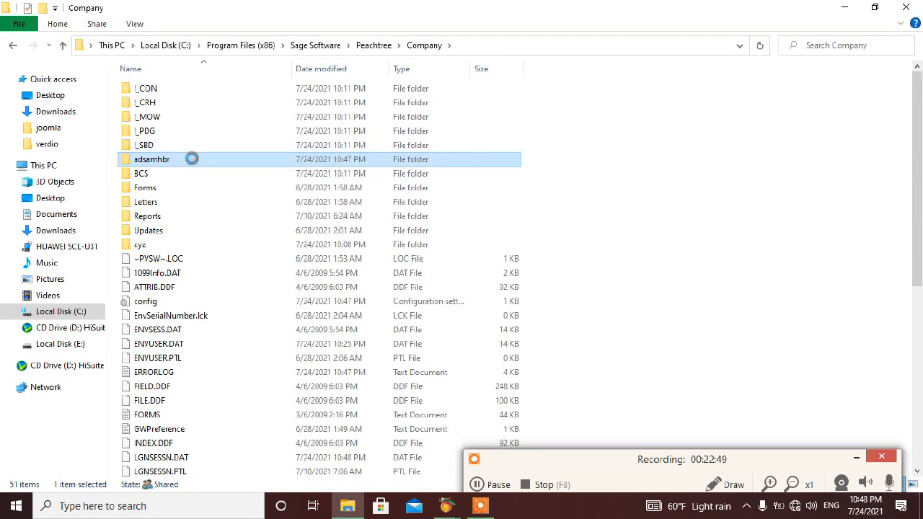
right_click(193, 162)
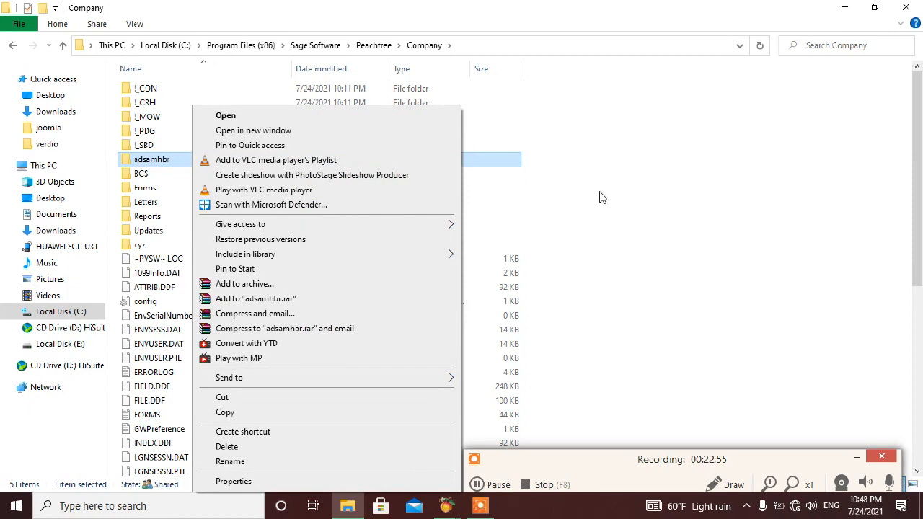
click(638, 165)
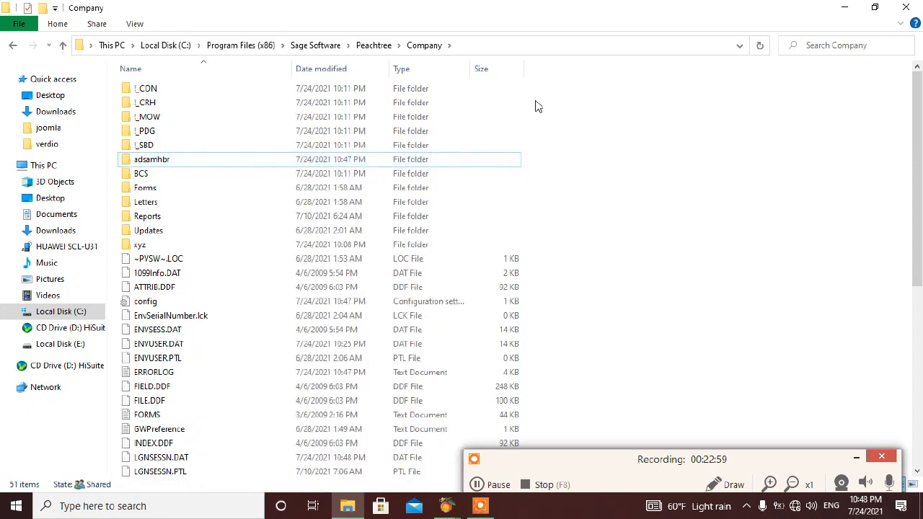
Go back from the Company folder to This PC and open Local Disk (C:).
click(13, 46)
click(13, 45)
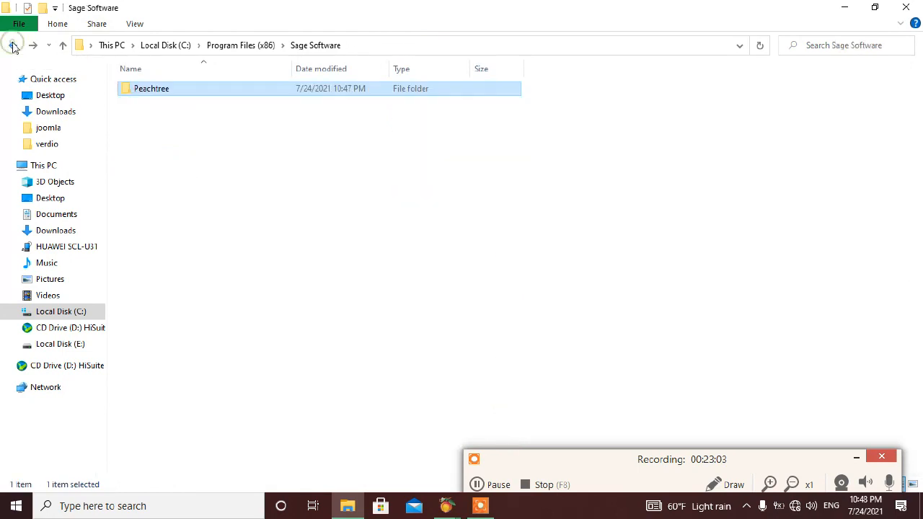
click(13, 45)
click(13, 45)
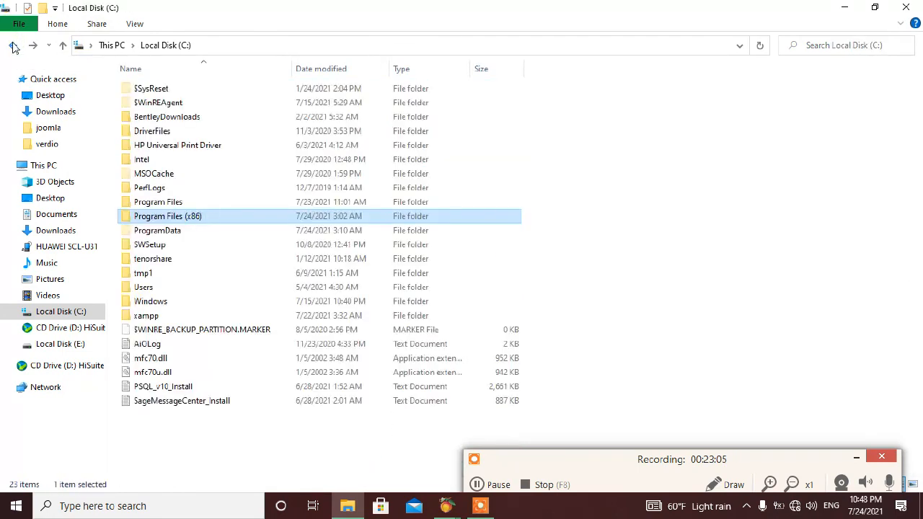
click(13, 46)
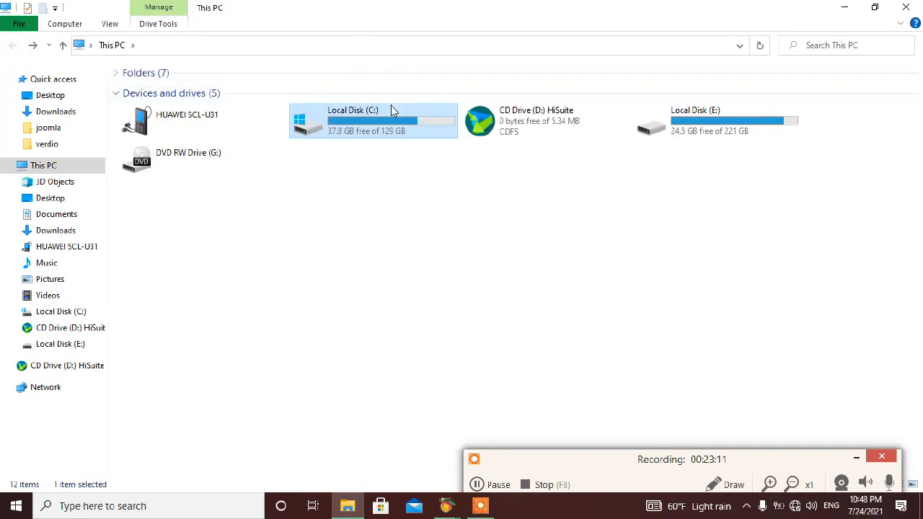
double_click(357, 124)
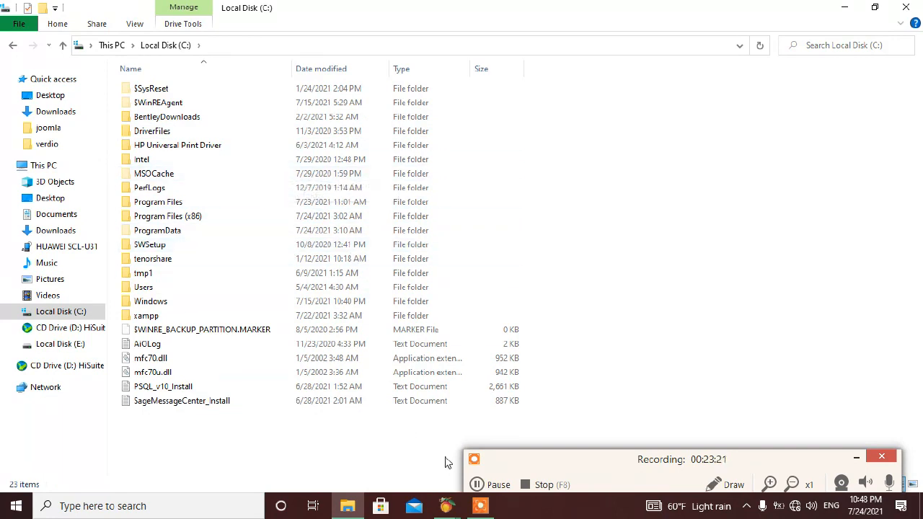
click(476, 484)
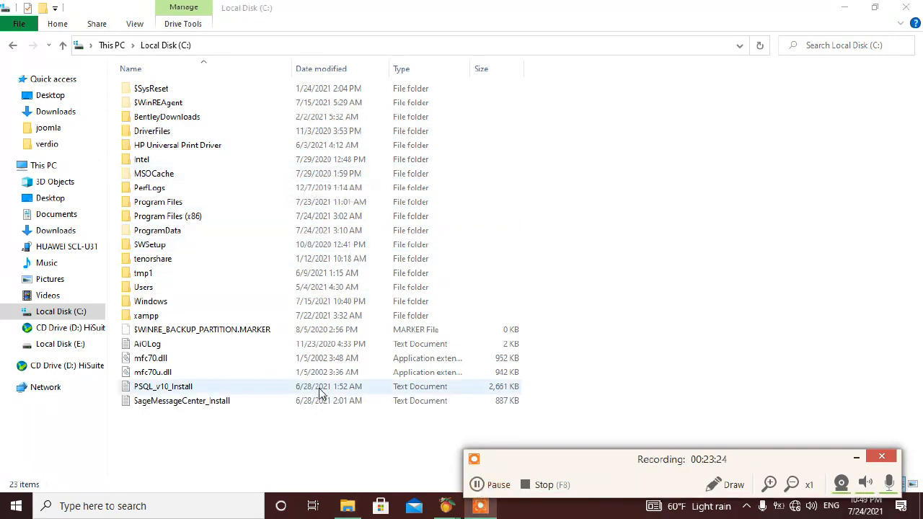
Open Program Files (x86), find the Sage Software folder and open it.
double_click(228, 221)
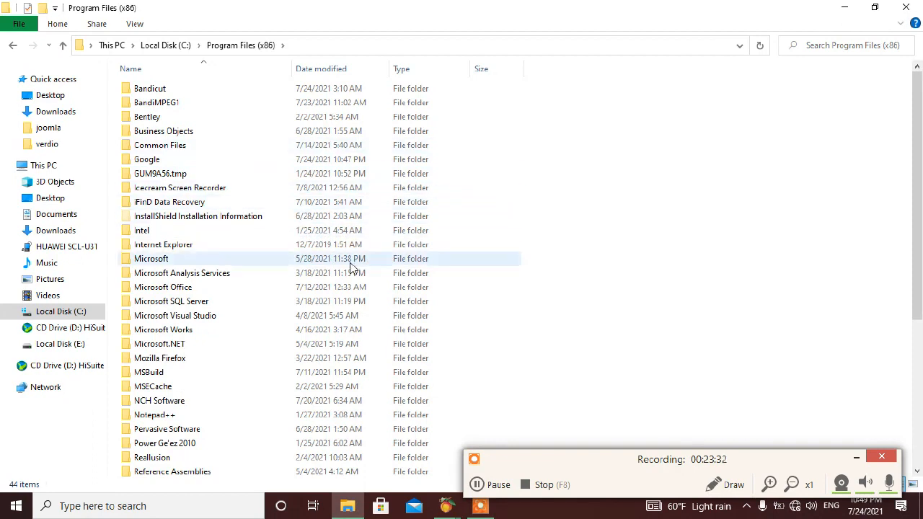
click(916, 471)
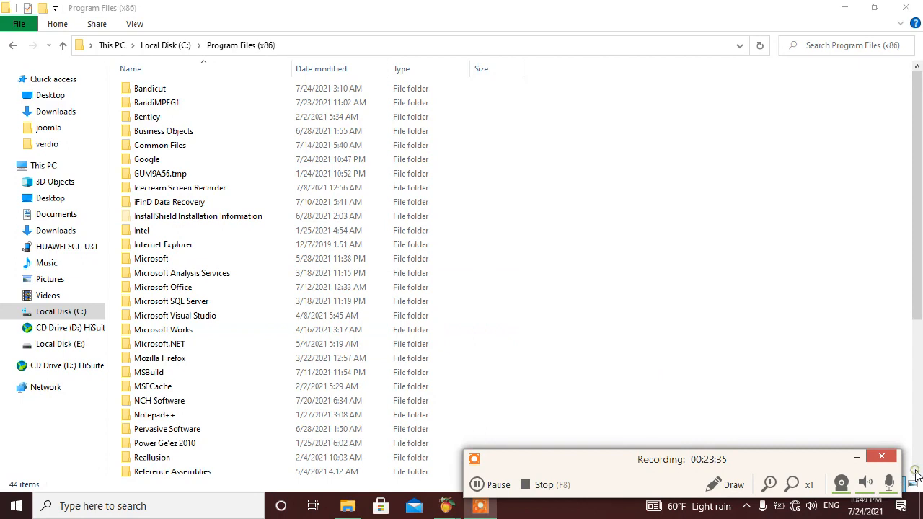
click(917, 471)
click(917, 471)
click(917, 472)
click(917, 472)
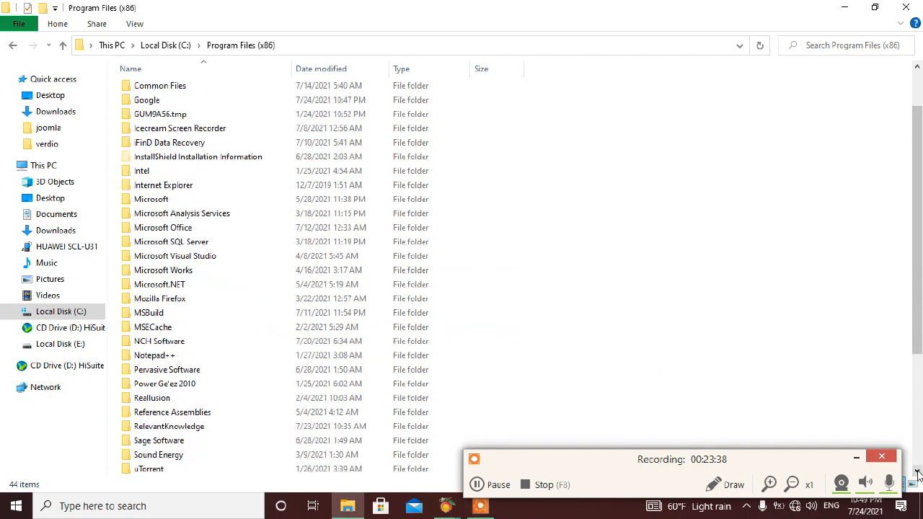
click(917, 472)
click(917, 471)
click(917, 472)
click(917, 472)
click(917, 472)
click(917, 471)
click(917, 471)
click(917, 471)
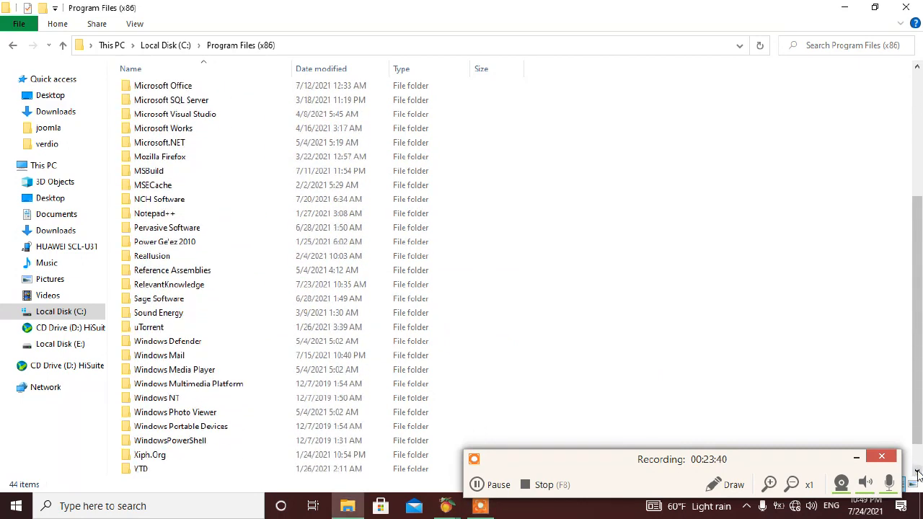
click(917, 471)
click(917, 472)
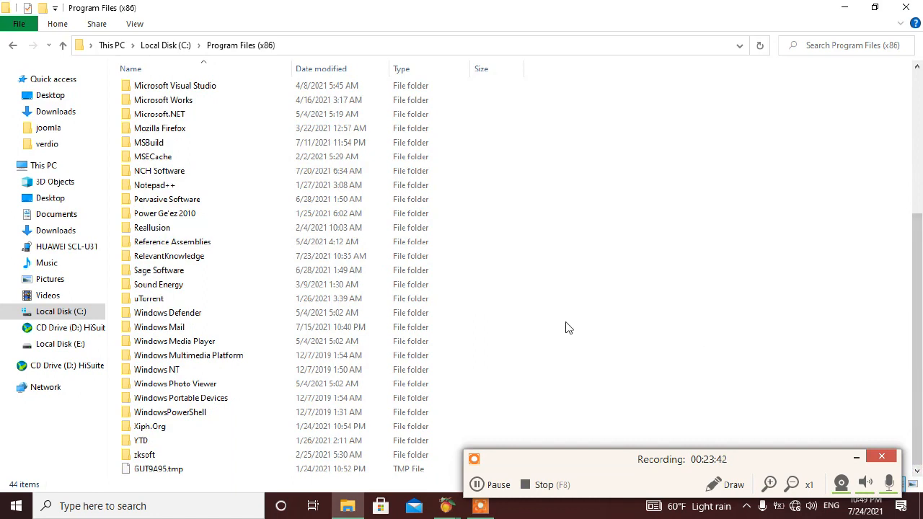
double_click(300, 271)
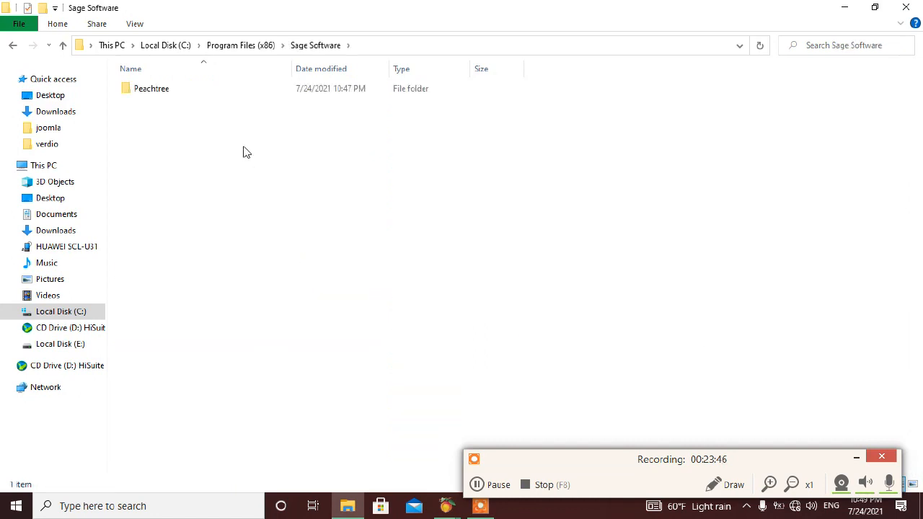
Open the Peachtree folder's Company subfolder and select the adsamhbr data folder.
double_click(205, 94)
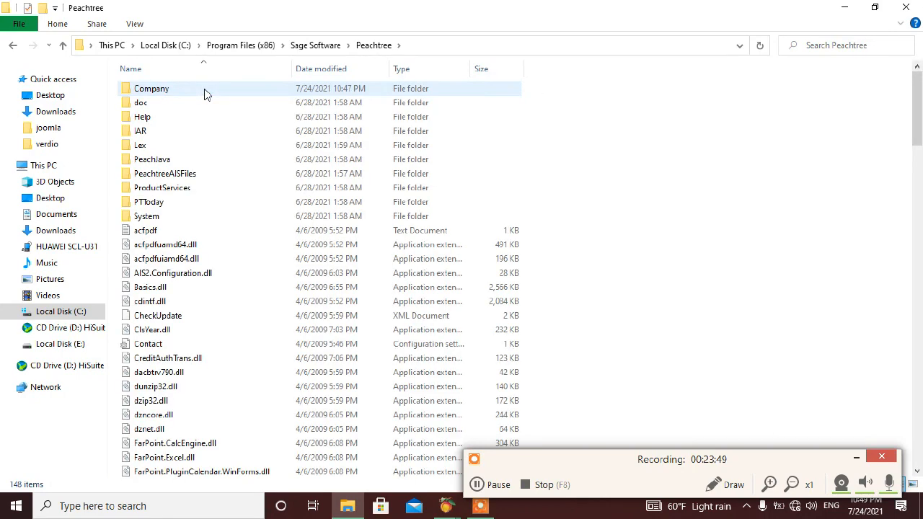
double_click(204, 94)
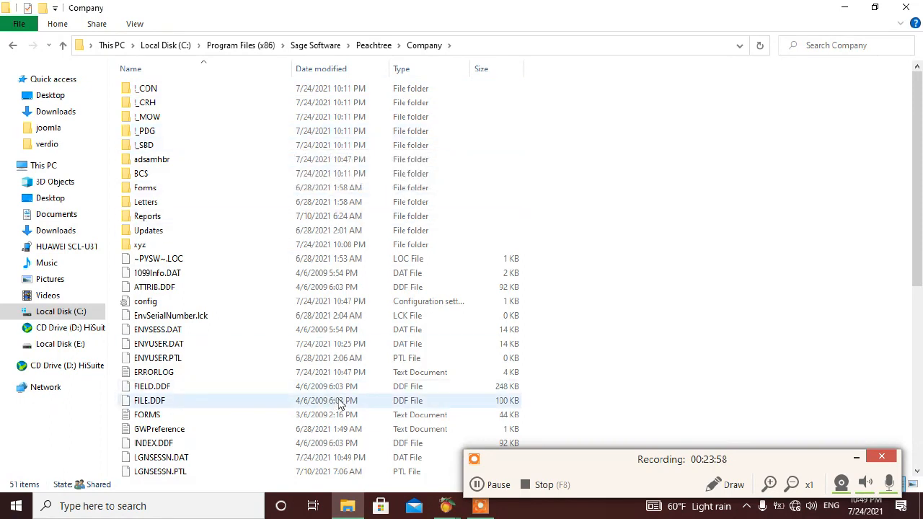
click(200, 168)
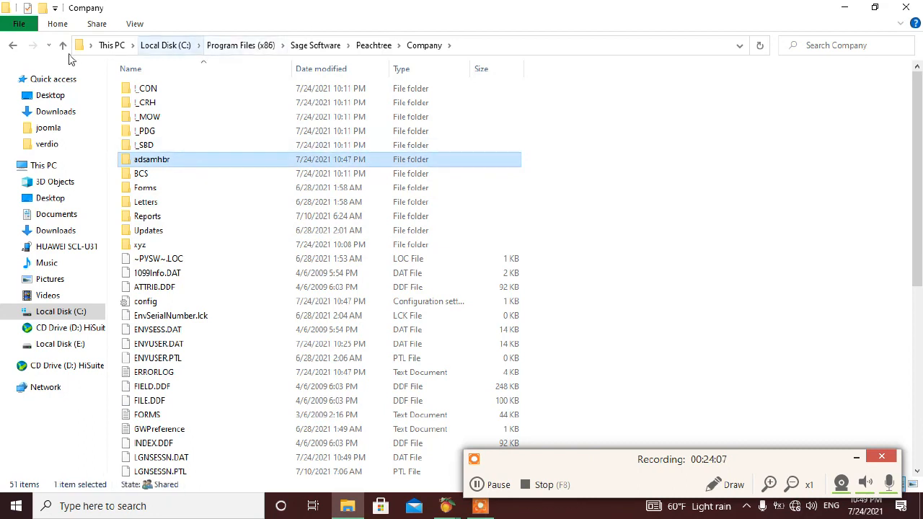
Go back to the Sage Software folder and leave File Explorer for the desktop.
click(13, 45)
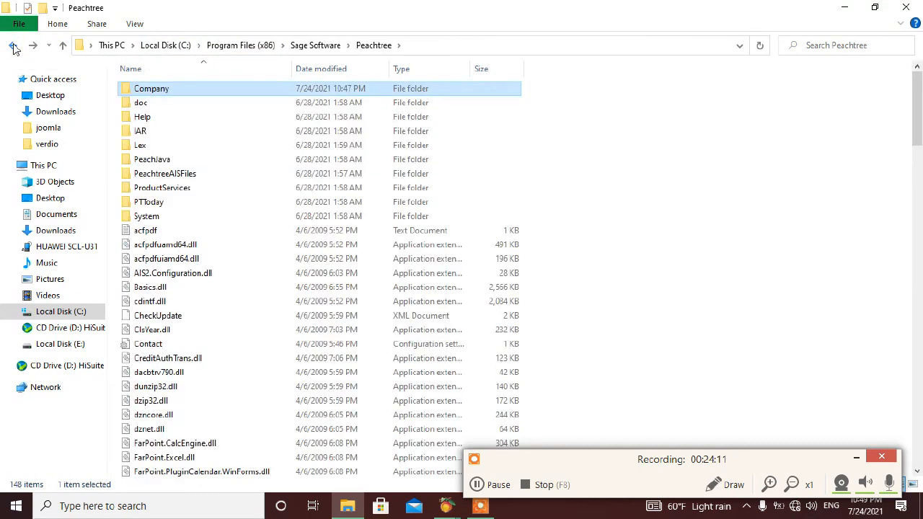
click(13, 46)
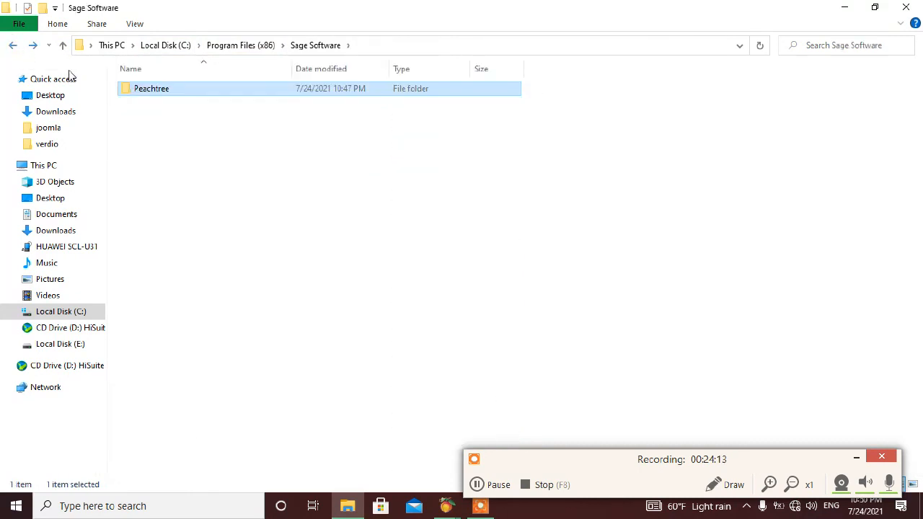
click(477, 485)
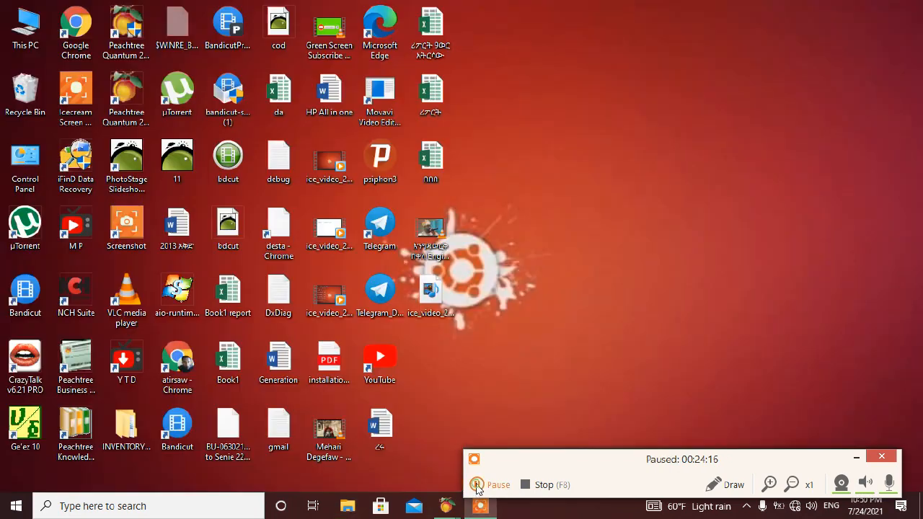
click(476, 484)
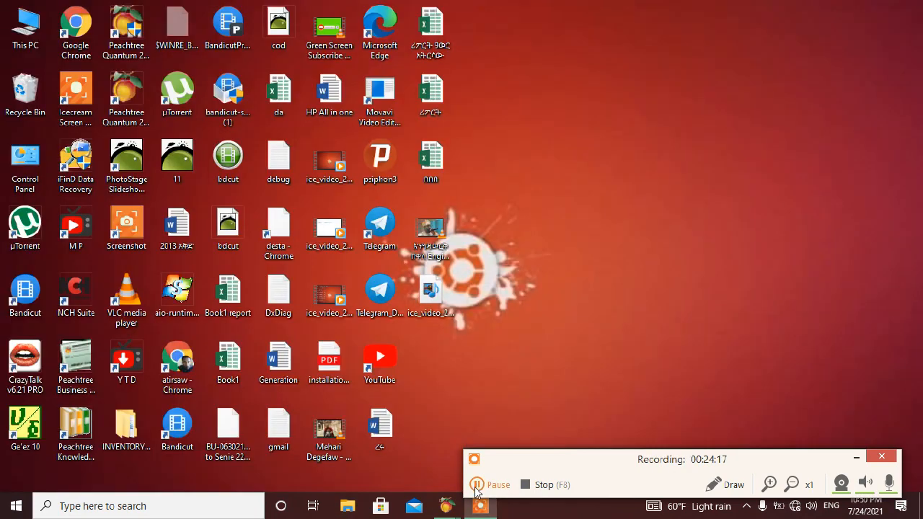
Switch to Peachtree's start window, open the existing company Ethiopia 2013 and log in with the account password.
mouse_move(446, 505)
click(405, 472)
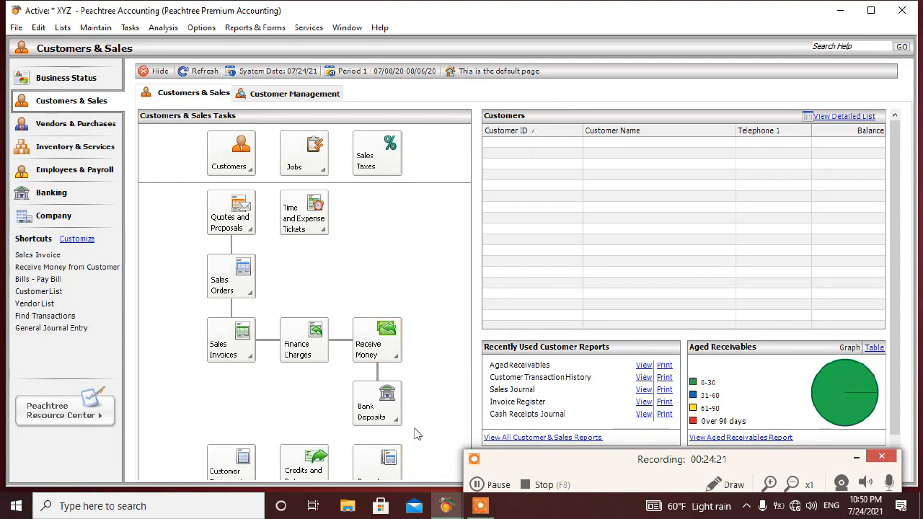
mouse_move(453, 505)
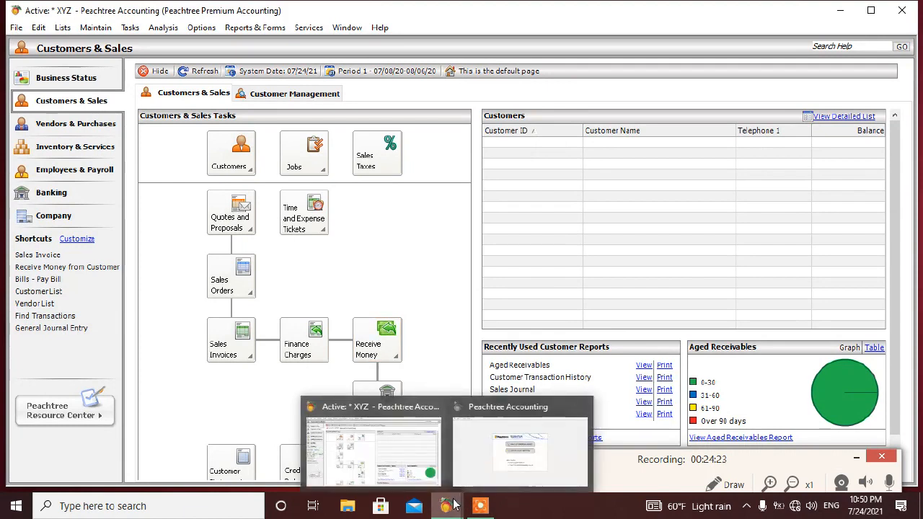
click(483, 461)
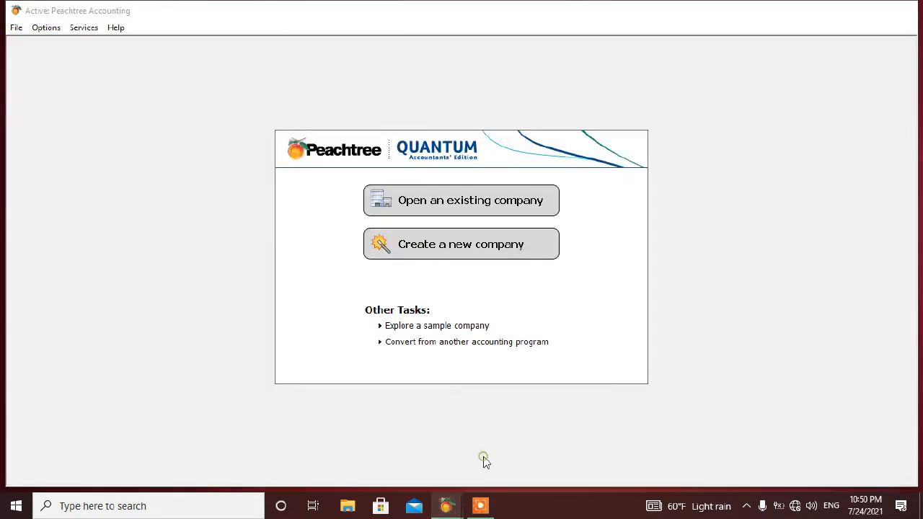
click(443, 200)
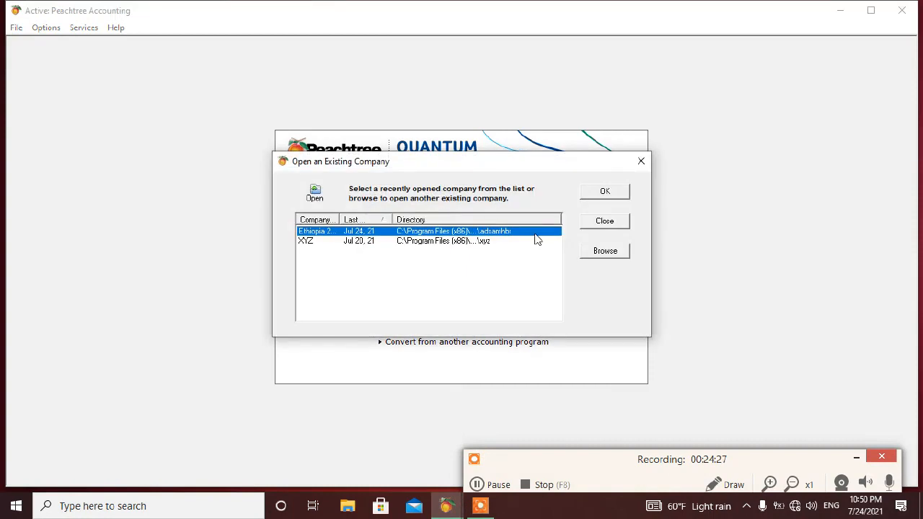
double_click(518, 230)
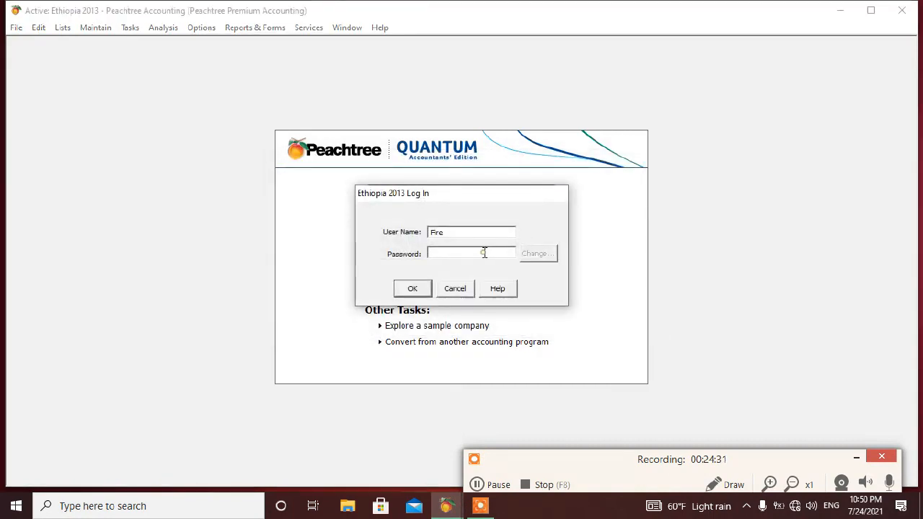
text(*******)
key(Return)
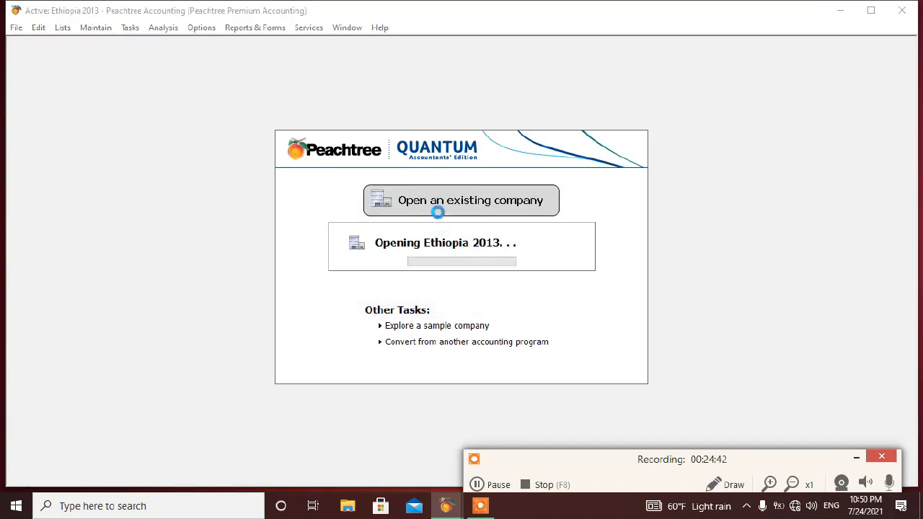
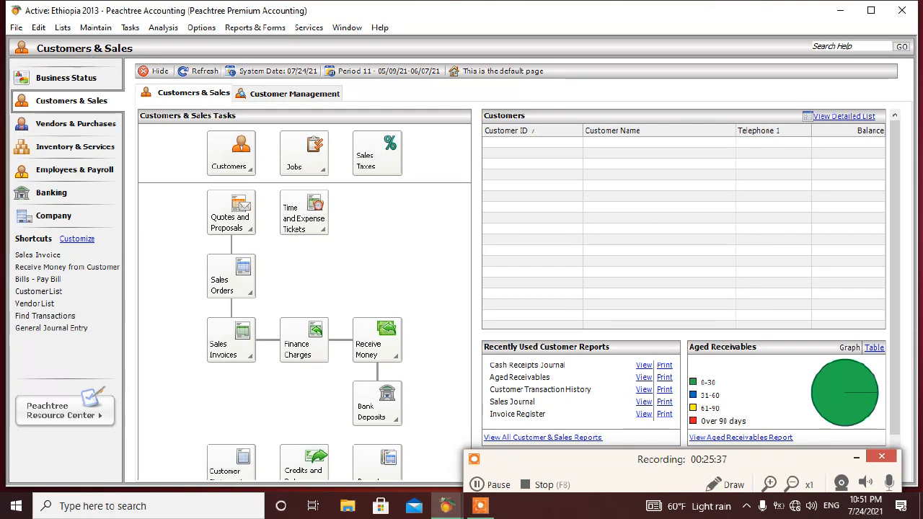
Start a local backup of the Ethiopia 2013 company and choose the Desktop as the save location.
click(14, 29)
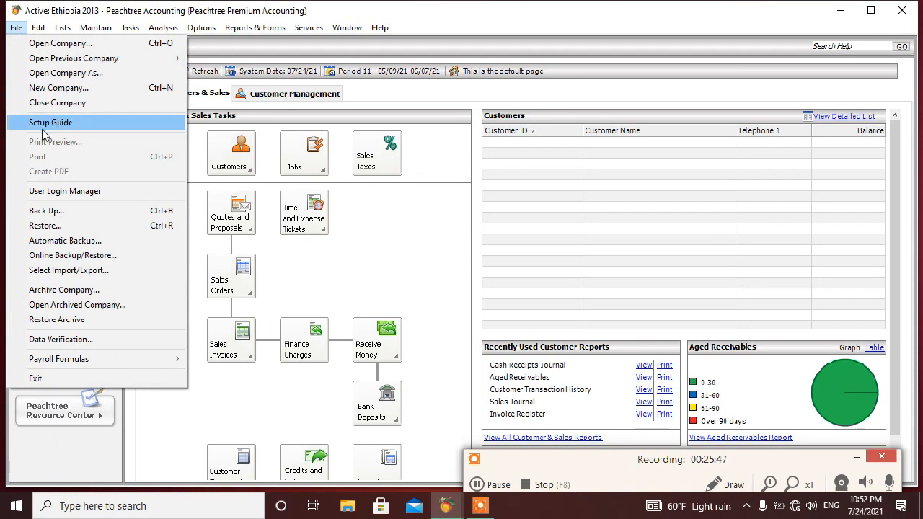
click(45, 214)
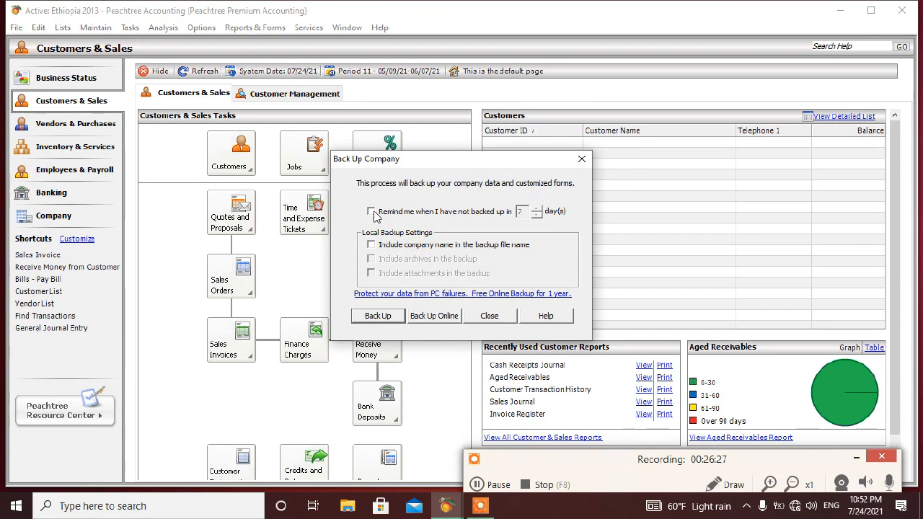
click(376, 318)
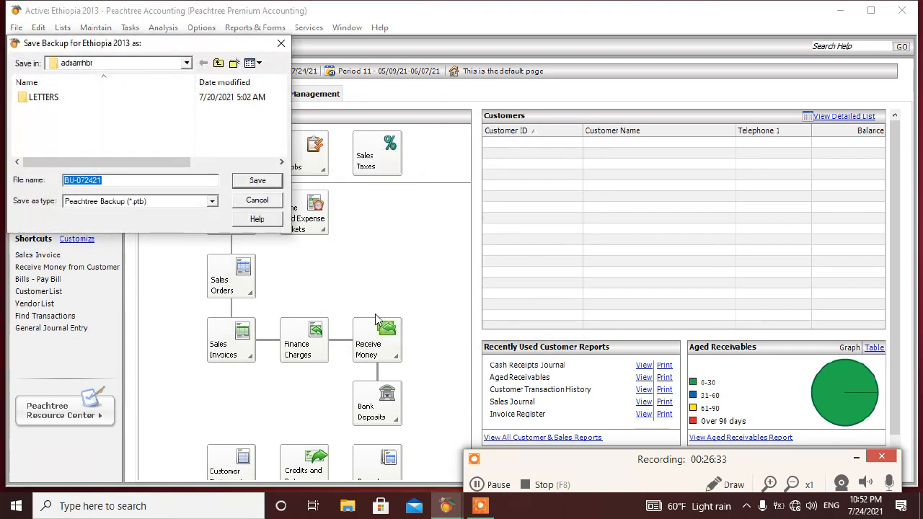
click(187, 64)
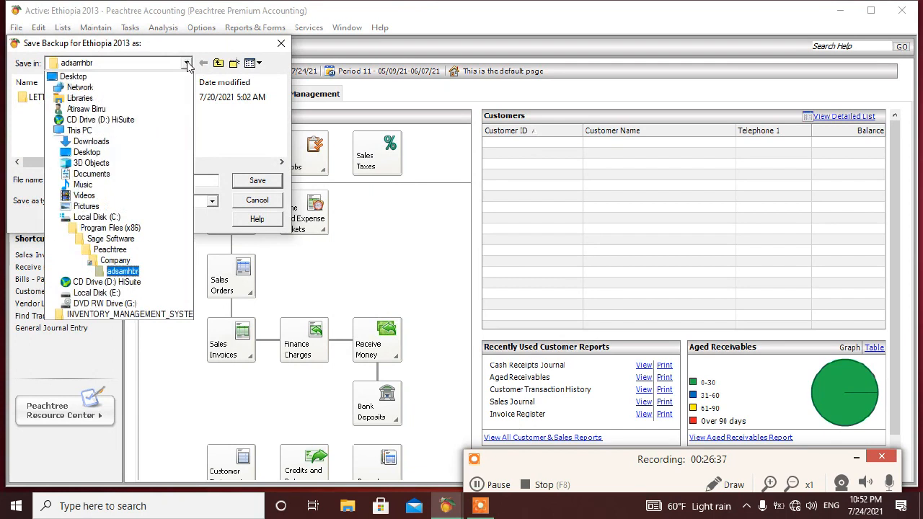
click(115, 79)
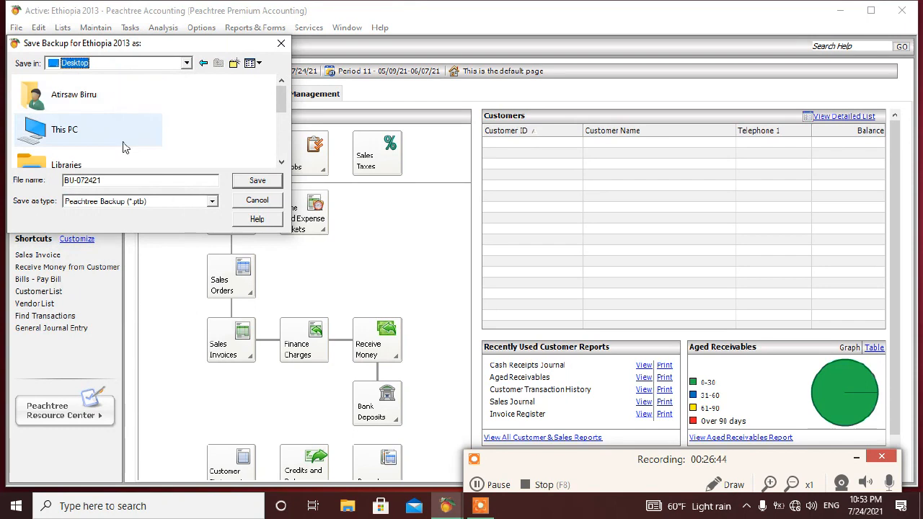
Name the backup file BU-072421-WWAZ, save it and accept the required backup size.
click(140, 186)
text(-)
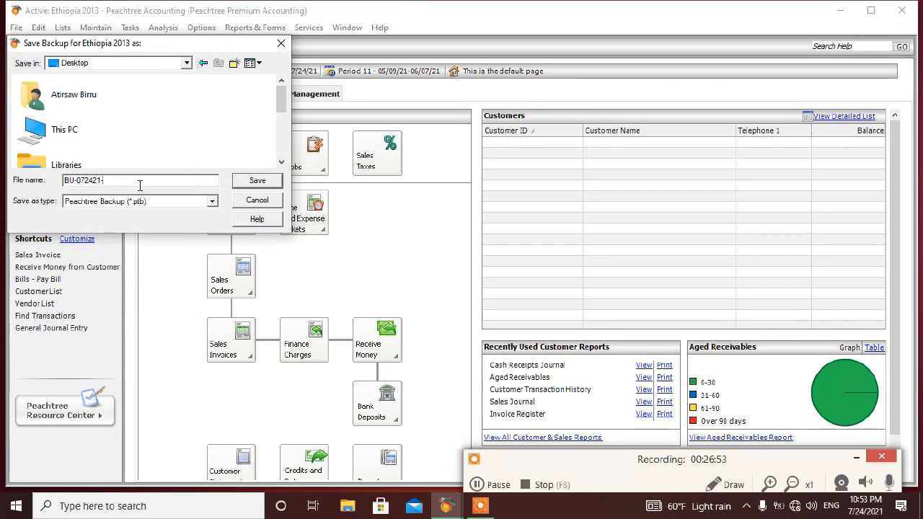
text(W)
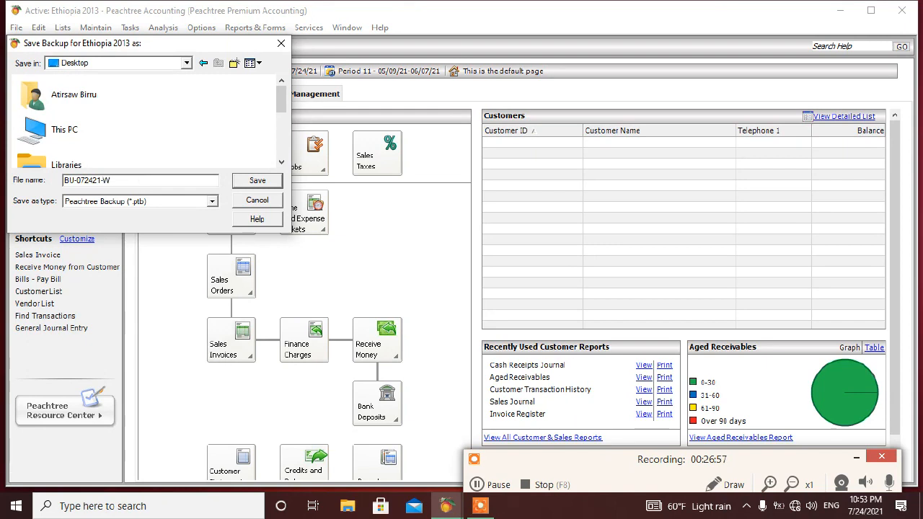
text(WAZ)
click(257, 182)
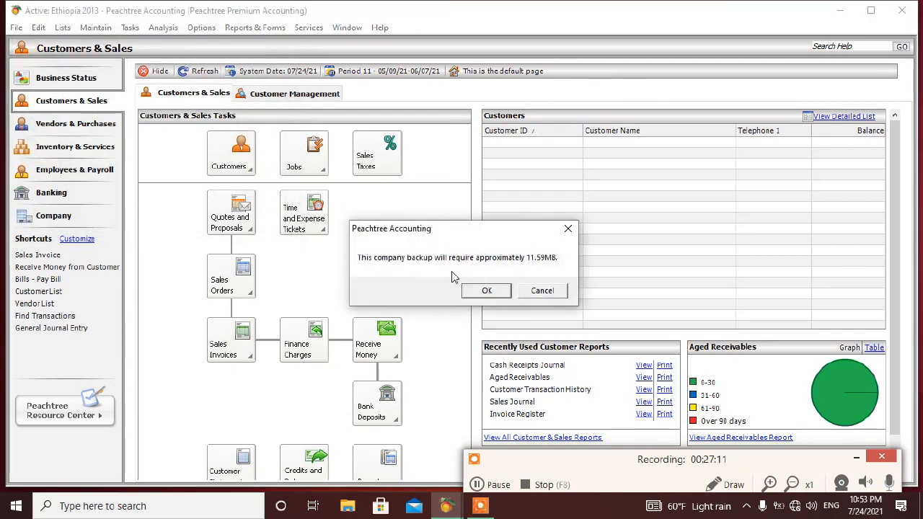
click(501, 292)
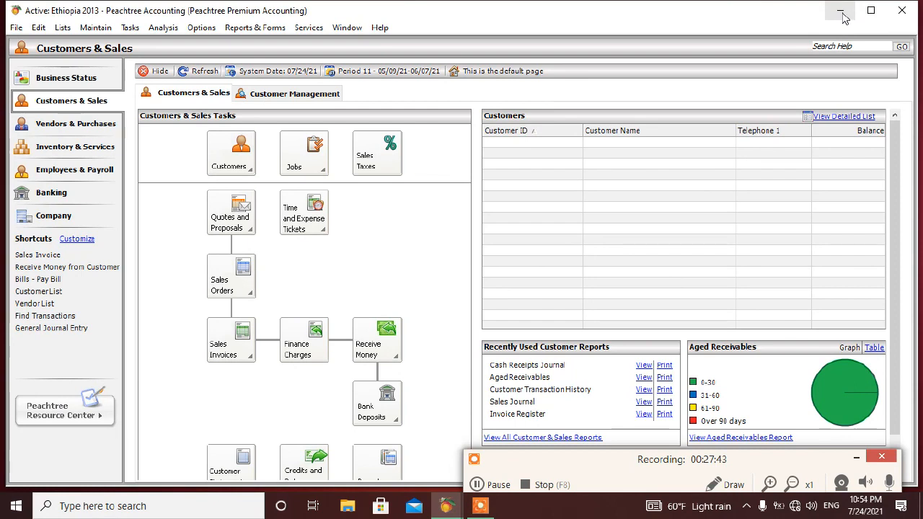
Leave Peachtree for the desktop and select the BU-072421-WWAZ.ptb backup file.
click(842, 14)
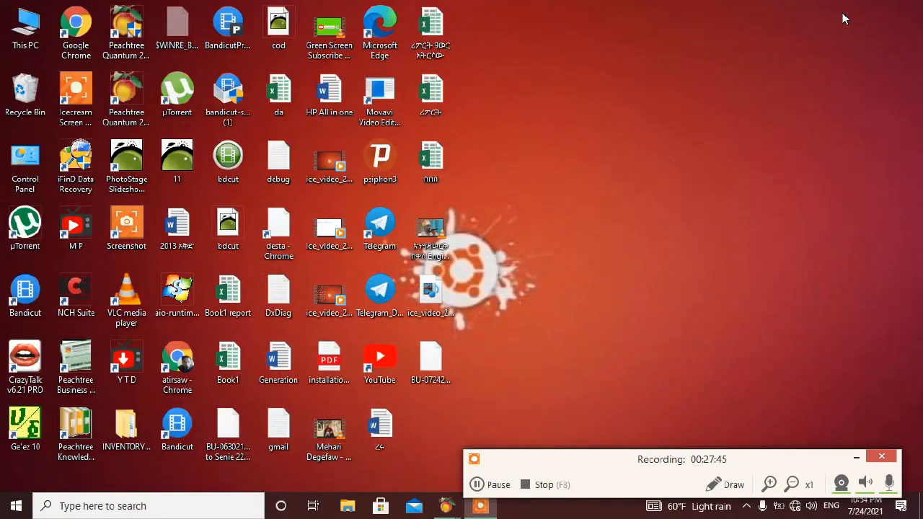
click(418, 376)
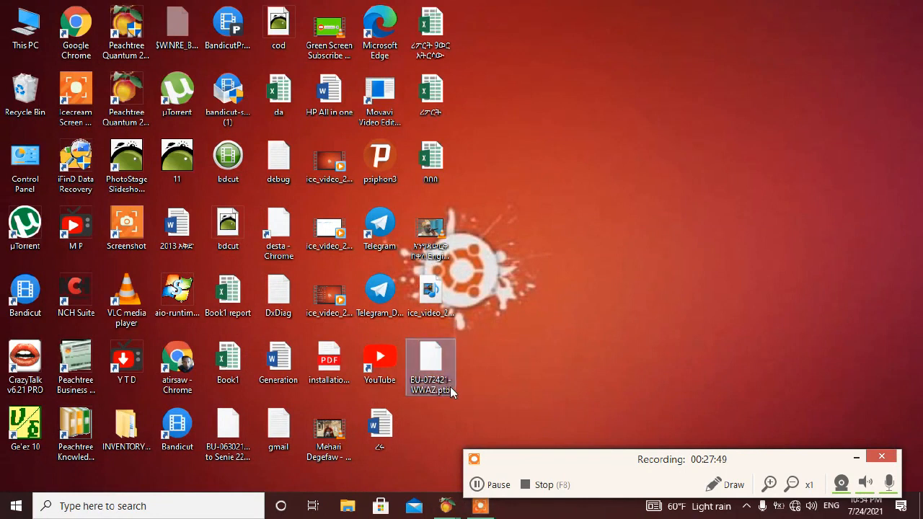
mouse_move(426, 400)
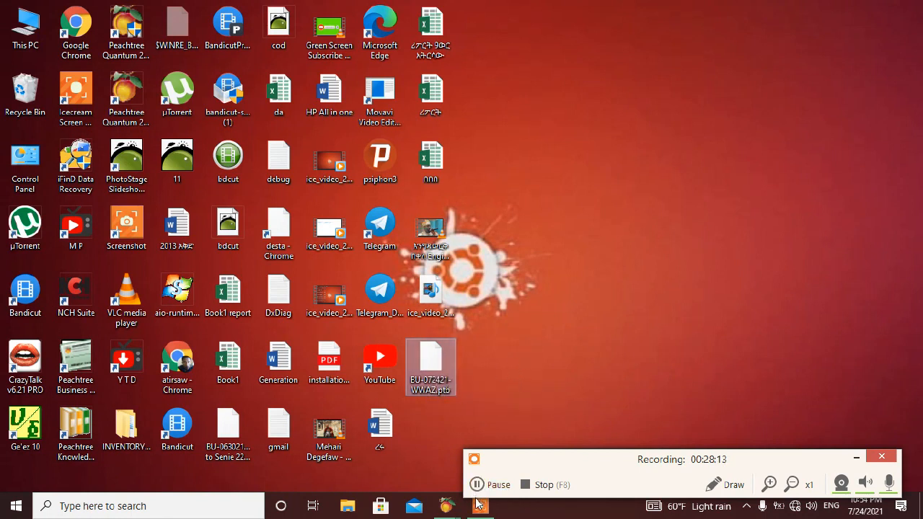
Switch to Peachtree, bring up the XYZ company window and return to the Ethiopia 2013 window.
mouse_move(443, 505)
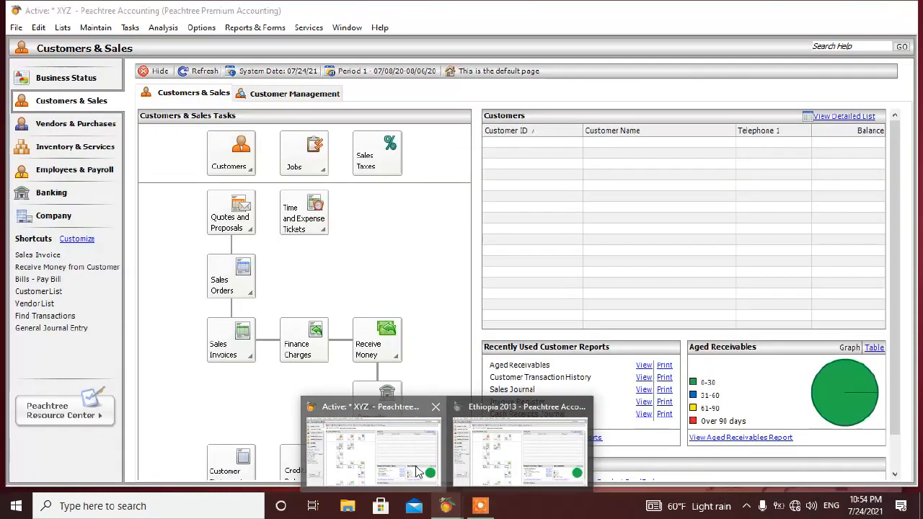
click(418, 472)
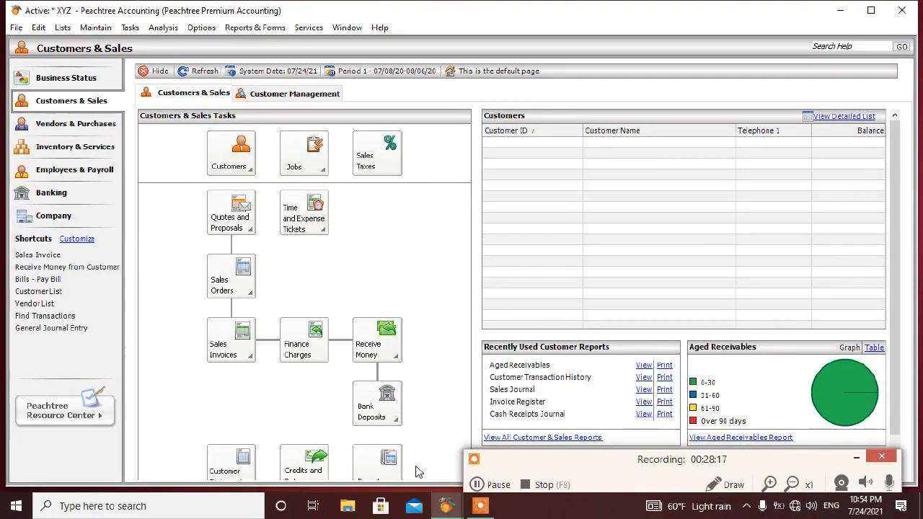
mouse_move(445, 504)
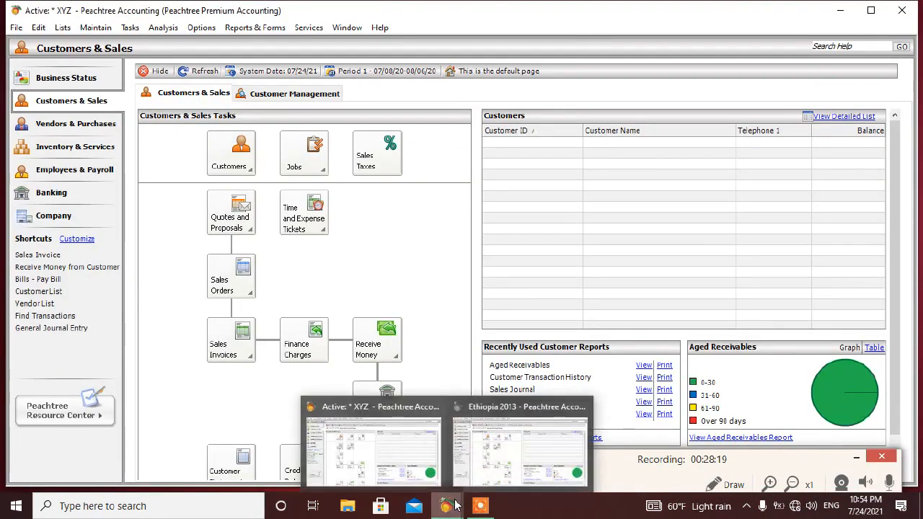
click(495, 439)
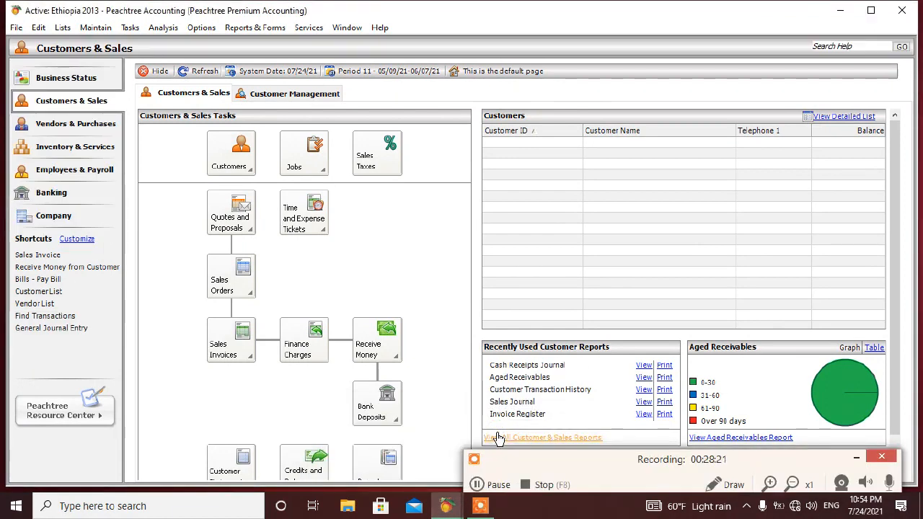
click(472, 486)
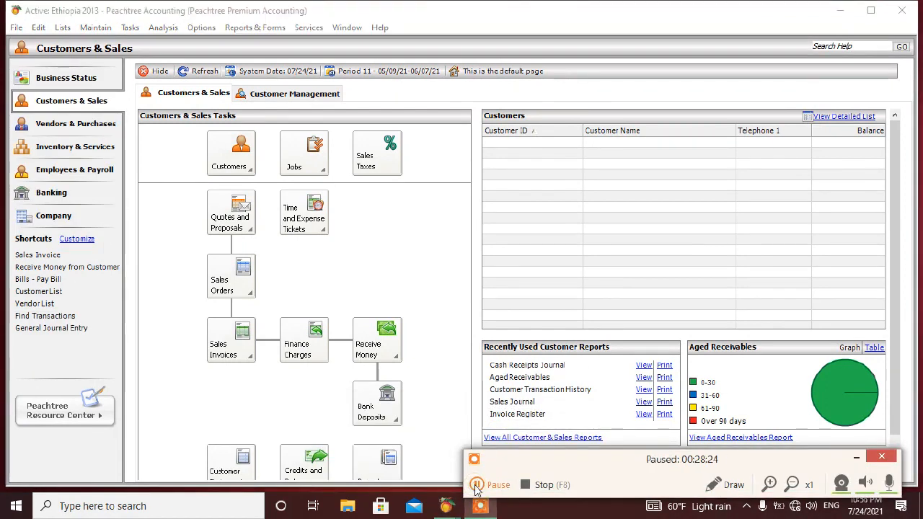
click(475, 486)
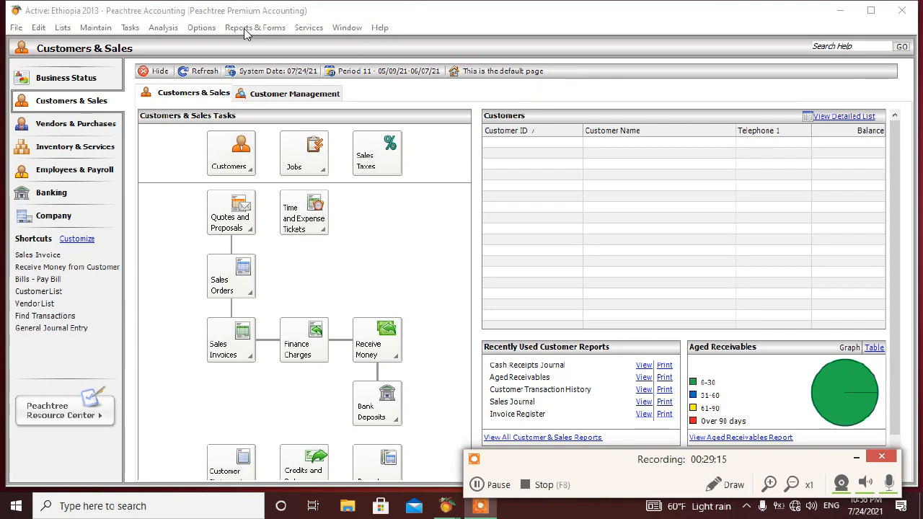
click(245, 30)
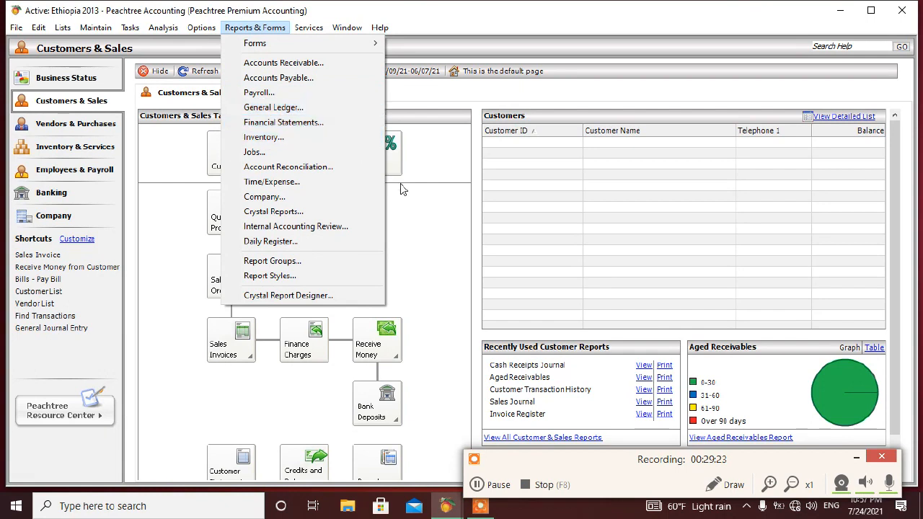
click(429, 223)
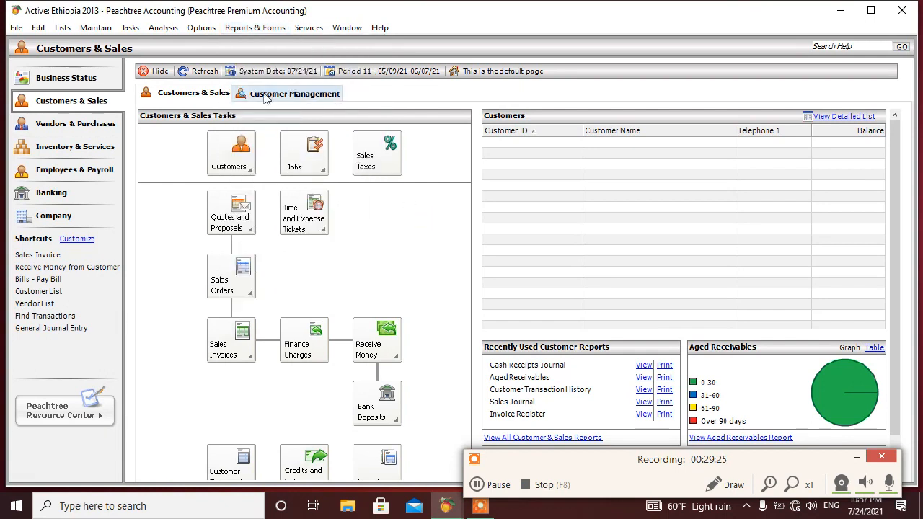
click(108, 30)
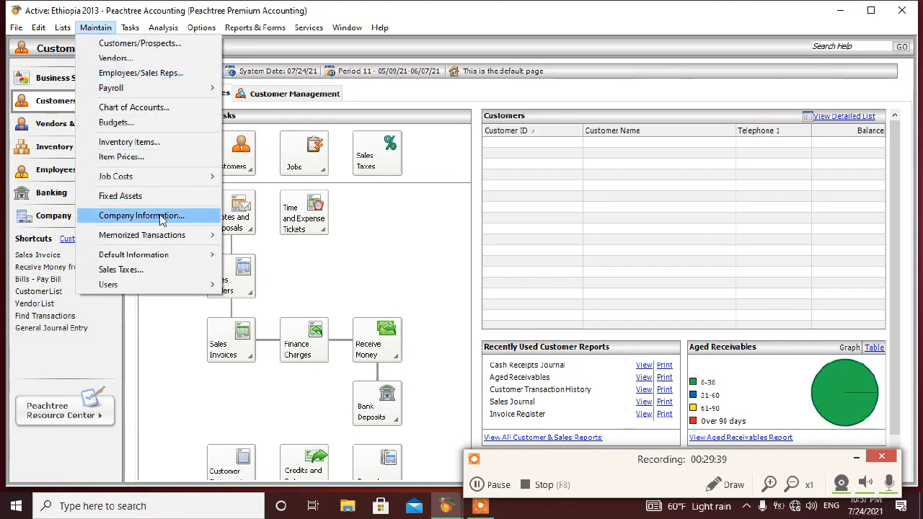
mouse_move(153, 237)
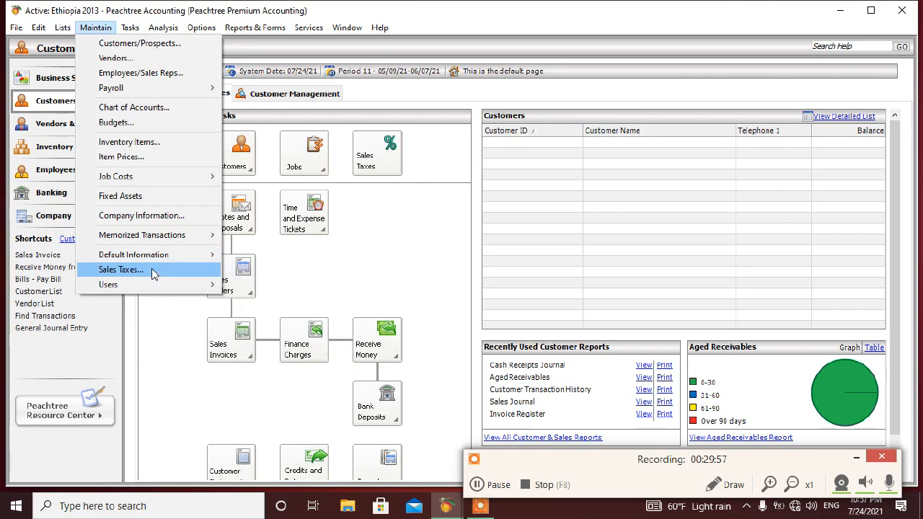
mouse_move(149, 285)
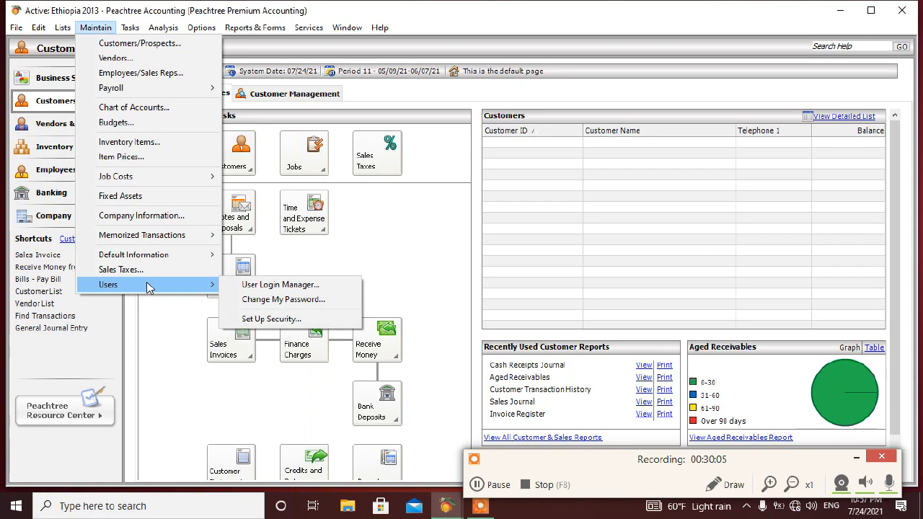
click(361, 249)
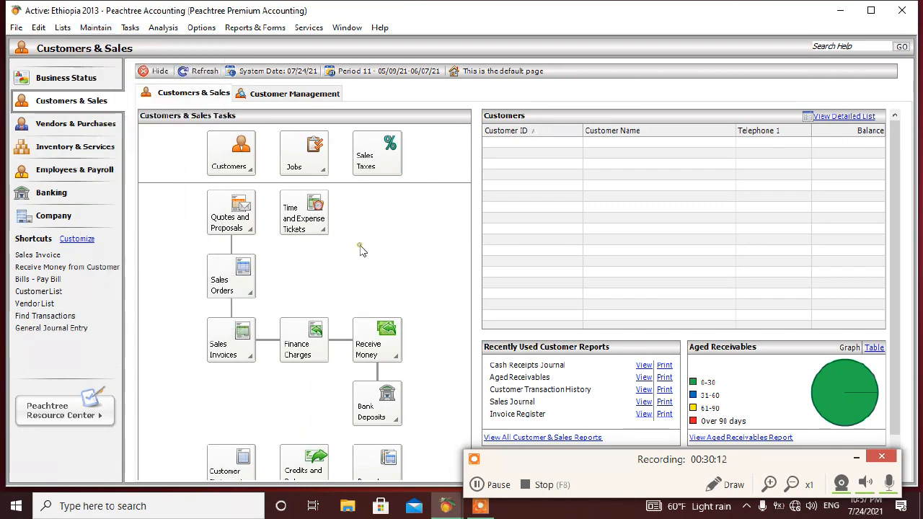
click(108, 33)
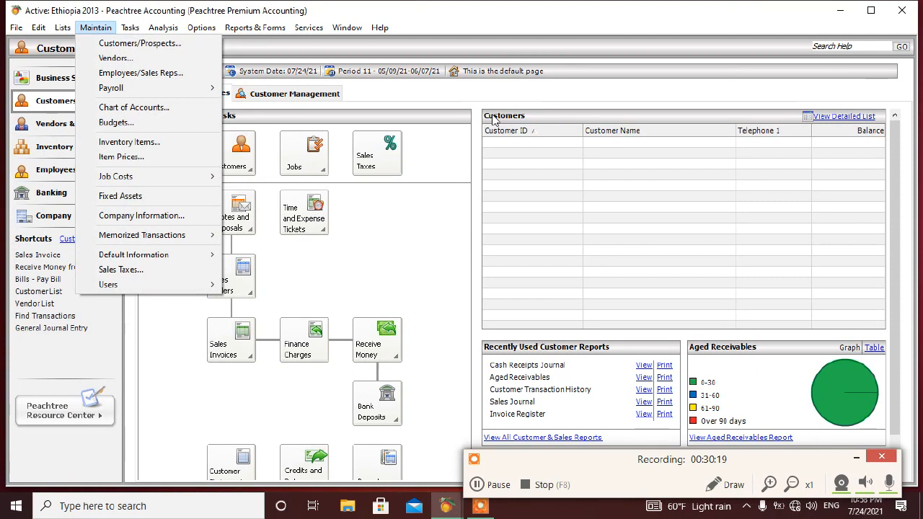
click(387, 230)
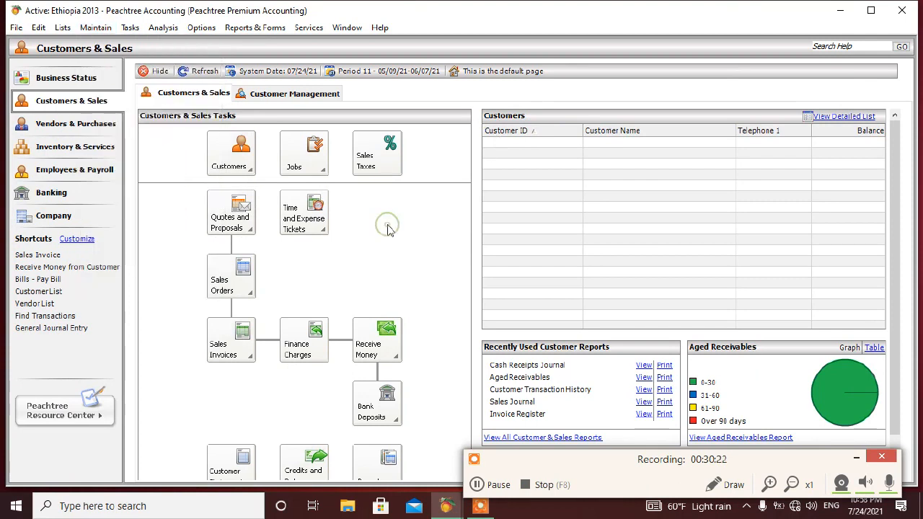
Open the General Ledger Trial Balance report from the General Ledger reports.
click(256, 31)
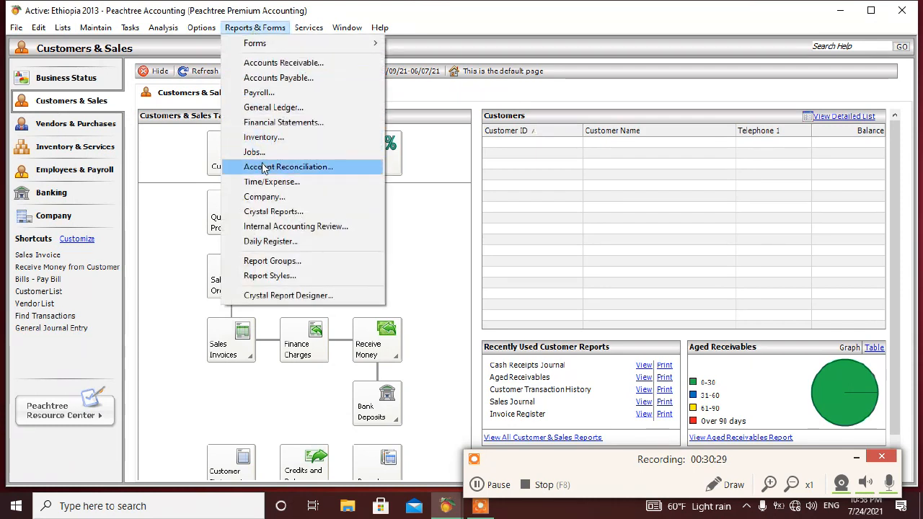
click(292, 110)
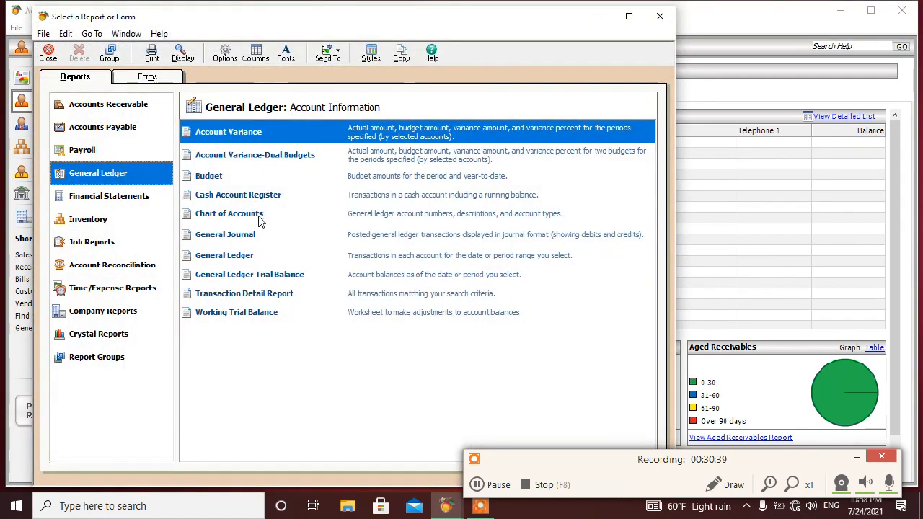
click(270, 279)
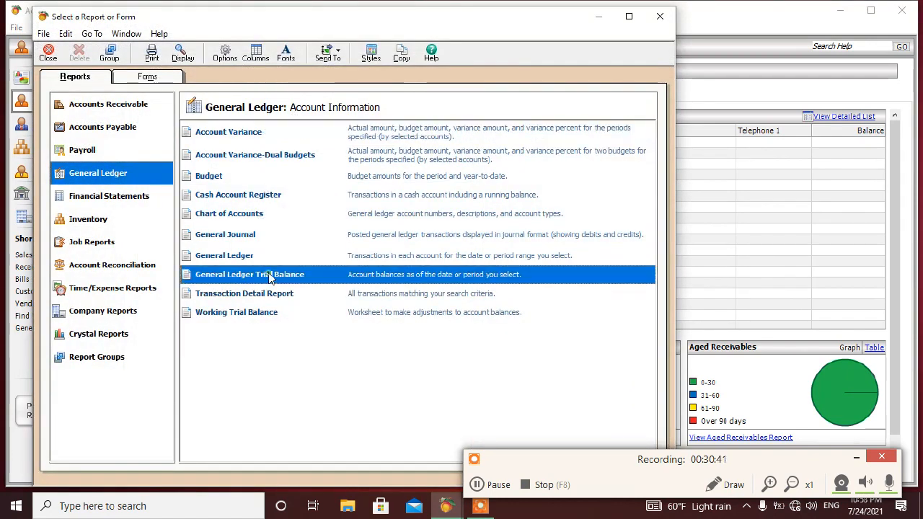
double_click(268, 279)
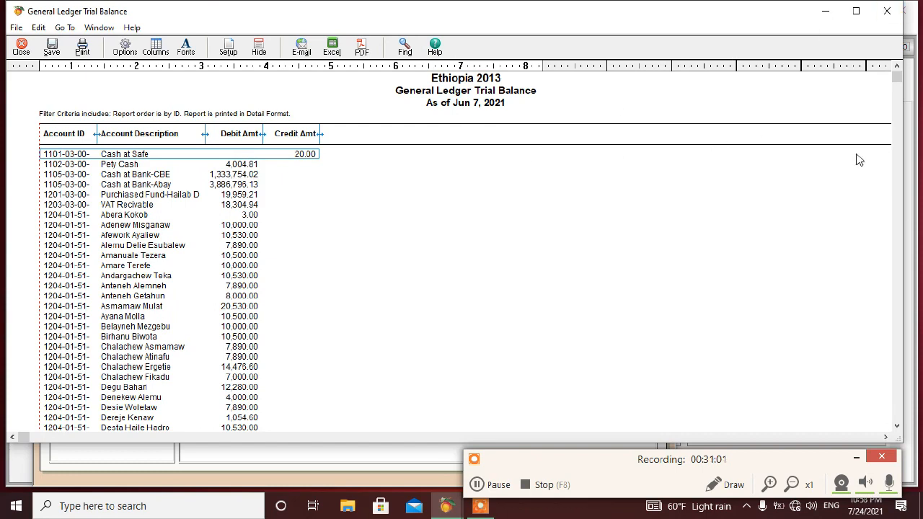
Look through the trial balance down to the 5110 accounts and widen the Account ID column to fit the complete IDs.
click(897, 427)
click(898, 428)
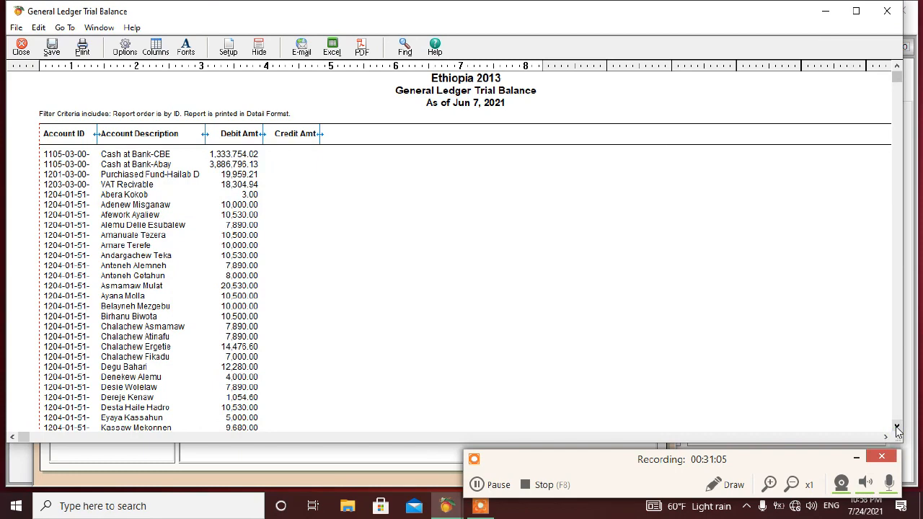
click(898, 428)
click(897, 427)
click(898, 427)
click(897, 427)
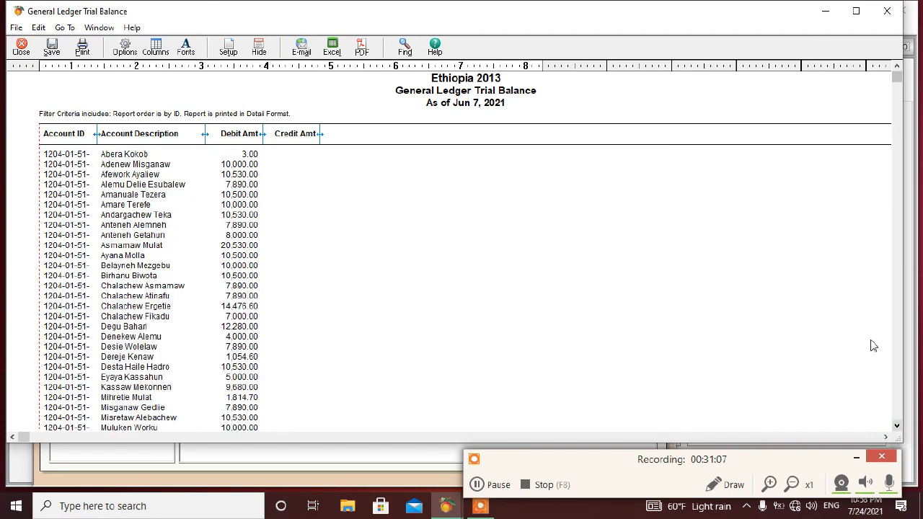
drag(897, 79, 897, 288)
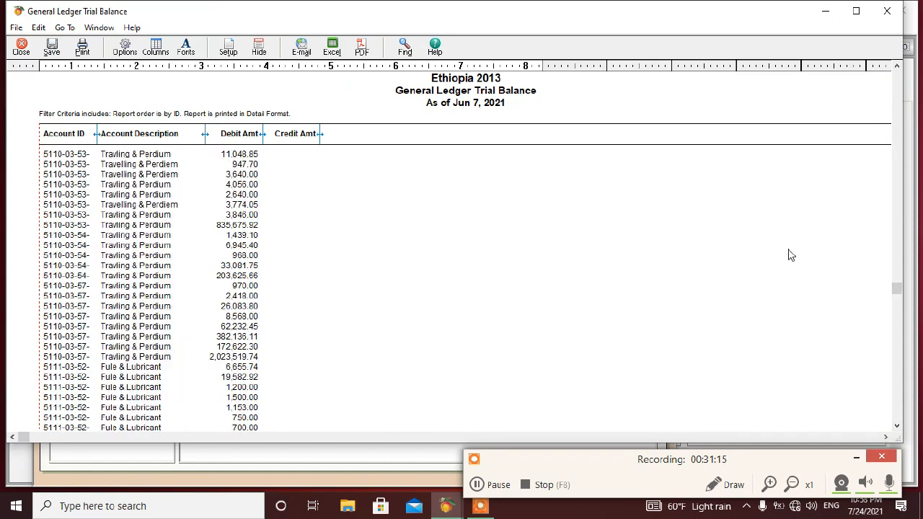
click(896, 69)
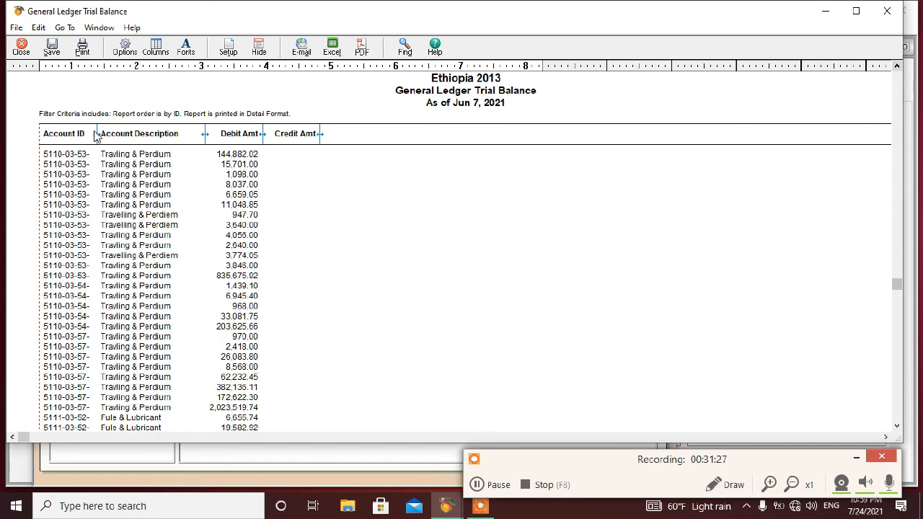
drag(96, 134, 115, 135)
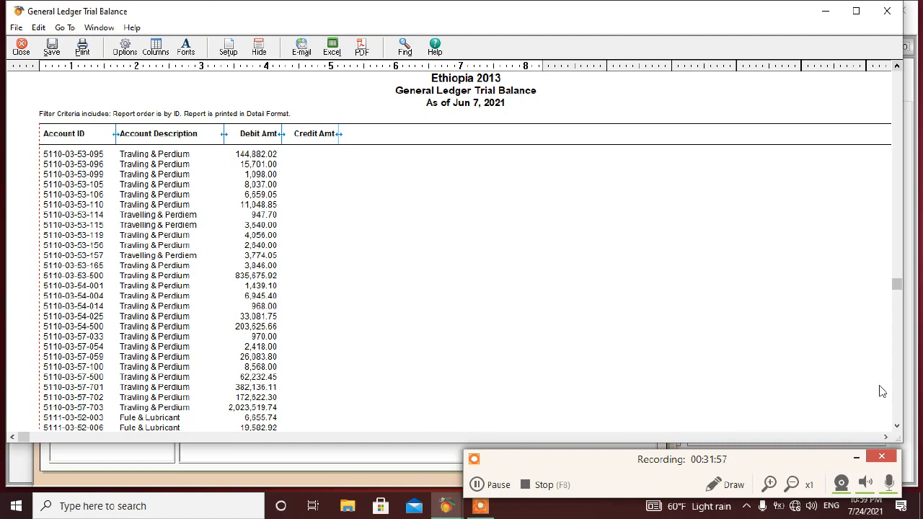
Examine the travel (5110) and fuel and lubricant (5111) account lines in the trial balance and close the report.
click(898, 428)
click(898, 428)
click(898, 429)
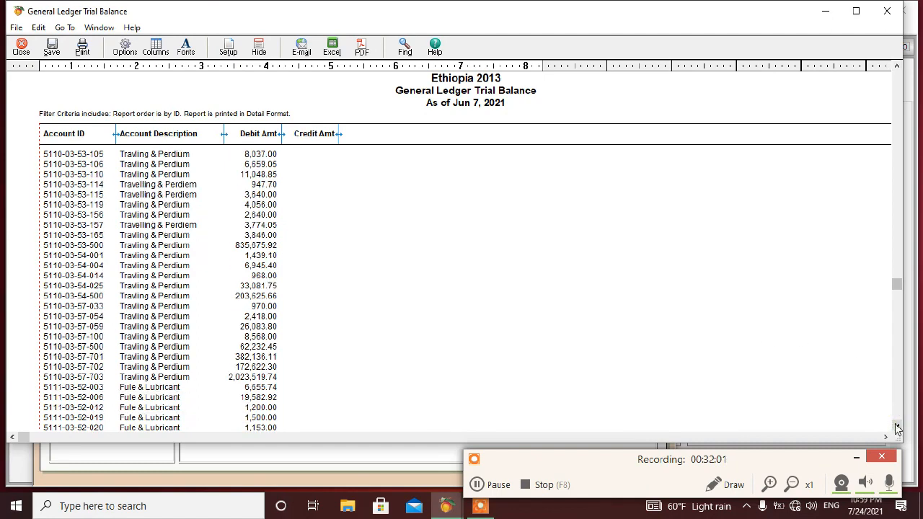
click(898, 428)
click(897, 428)
click(898, 428)
click(898, 428)
click(897, 428)
click(898, 428)
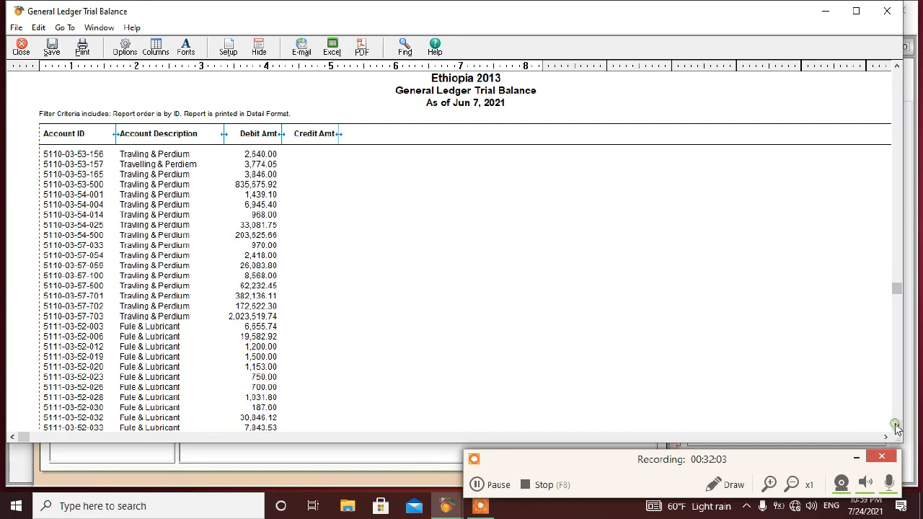
click(898, 428)
click(897, 428)
click(898, 428)
click(898, 428)
click(897, 428)
click(898, 429)
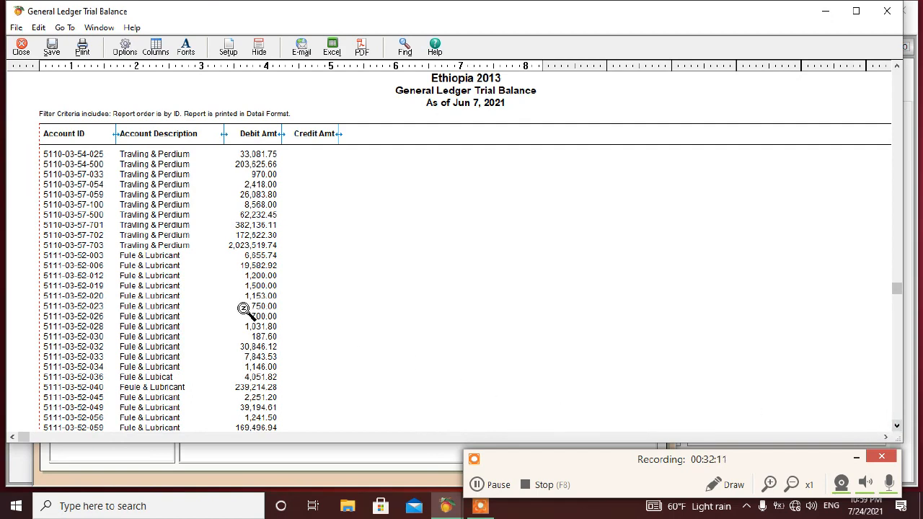
click(251, 289)
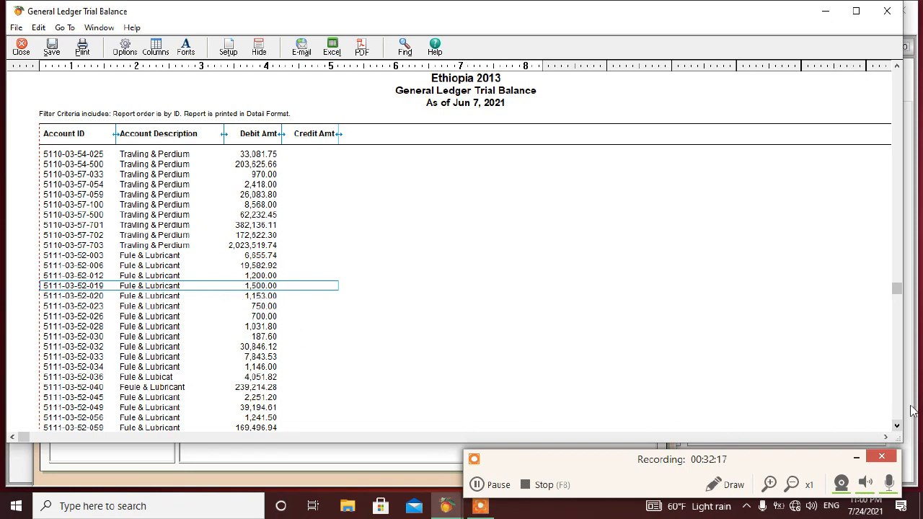
click(897, 425)
click(896, 425)
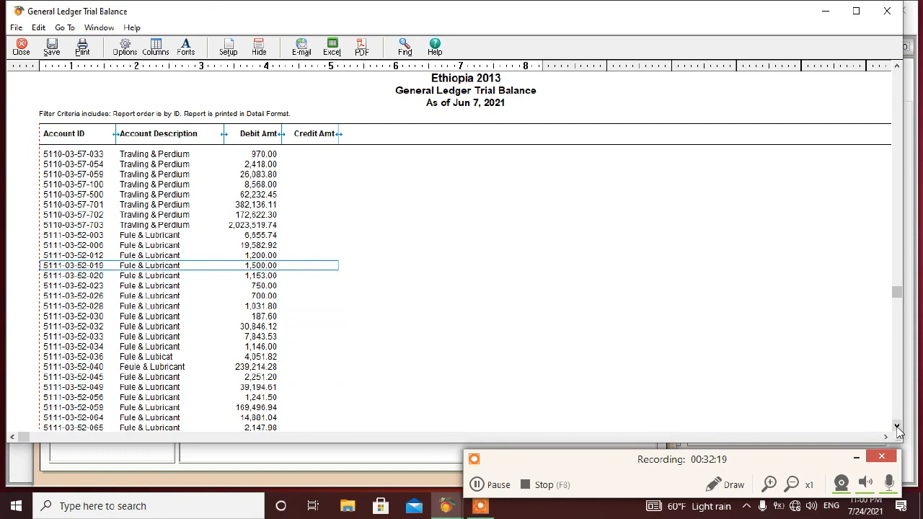
click(897, 426)
click(897, 427)
click(897, 427)
click(897, 426)
click(897, 426)
click(897, 426)
click(897, 427)
click(897, 427)
click(897, 427)
click(897, 427)
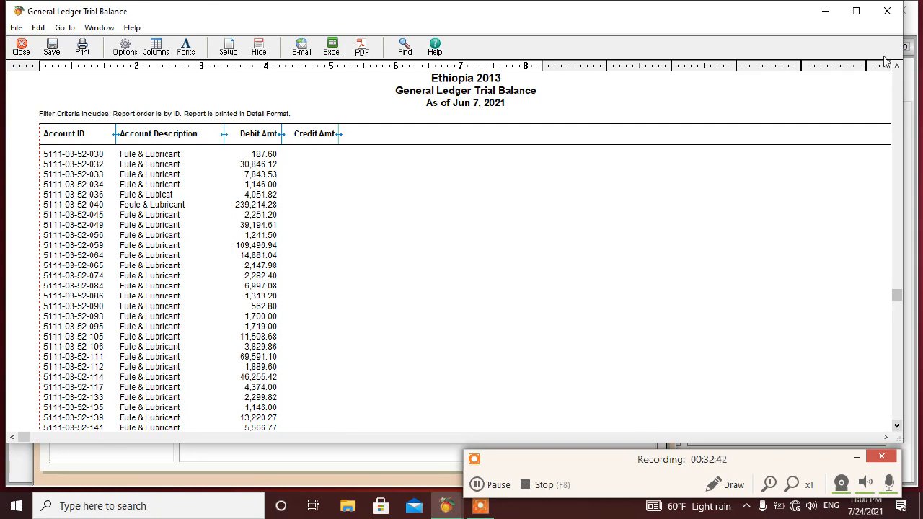
click(887, 14)
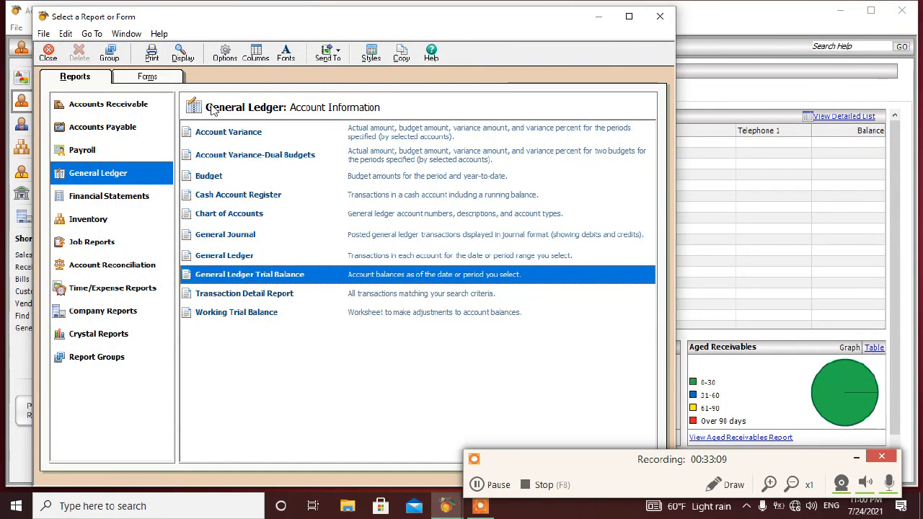
Filter the General Ledger Trial Balance by a Department Mask with the wildcard 51**-**-52-*** and display the report.
click(224, 54)
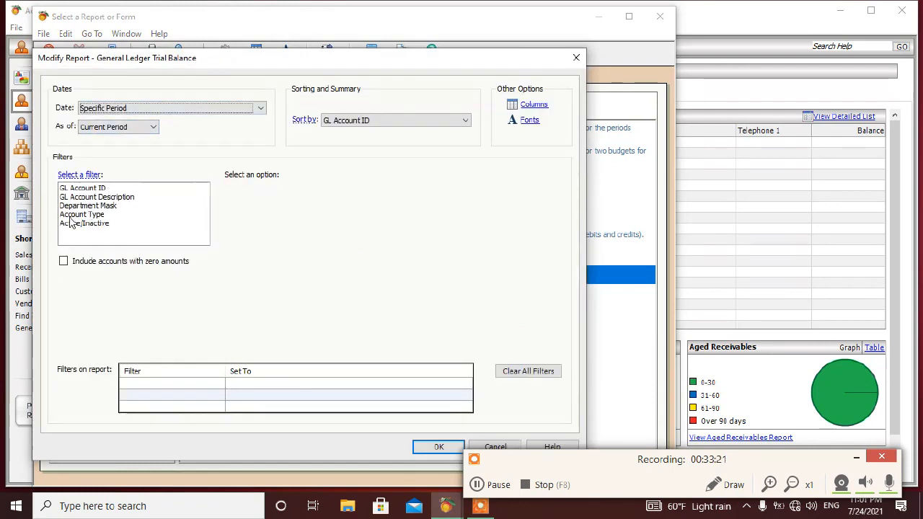
click(114, 207)
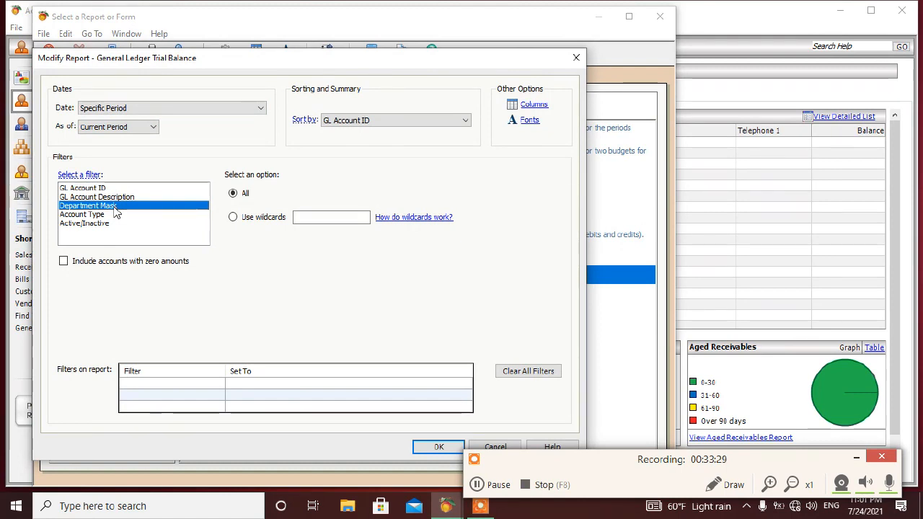
click(311, 217)
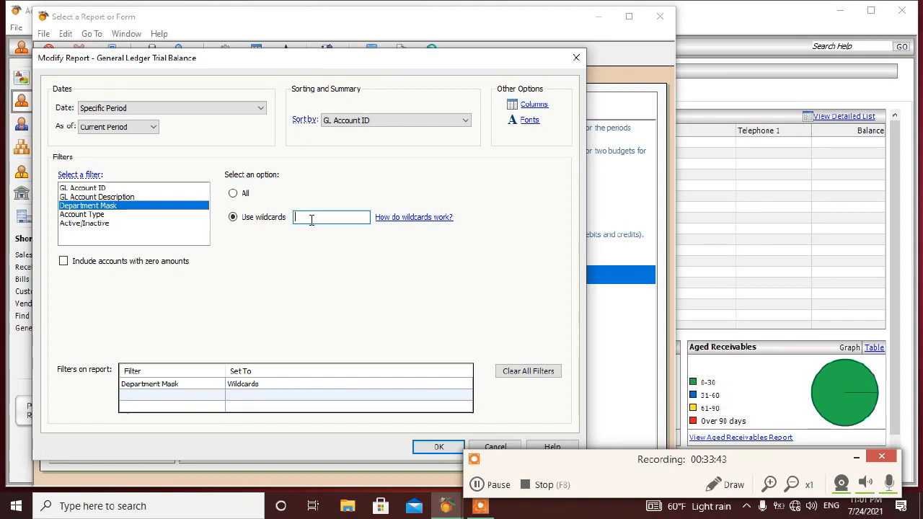
text(51)
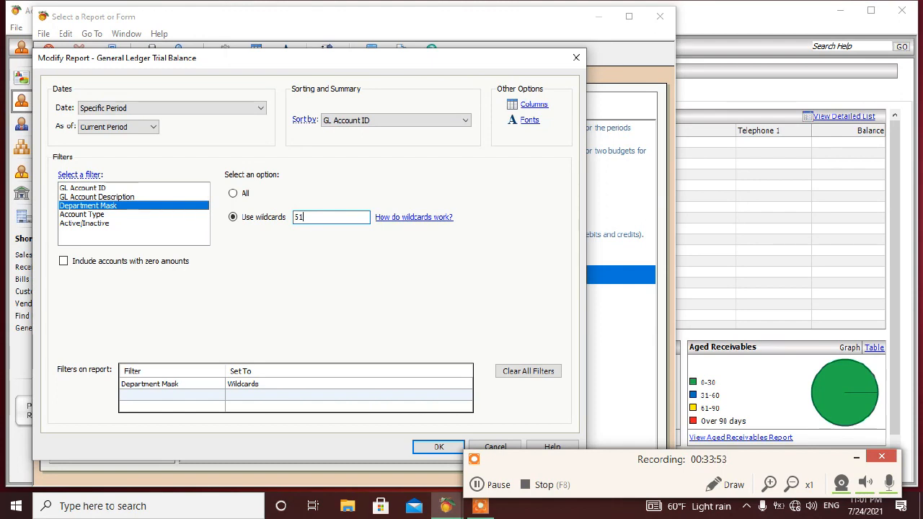
text(**)
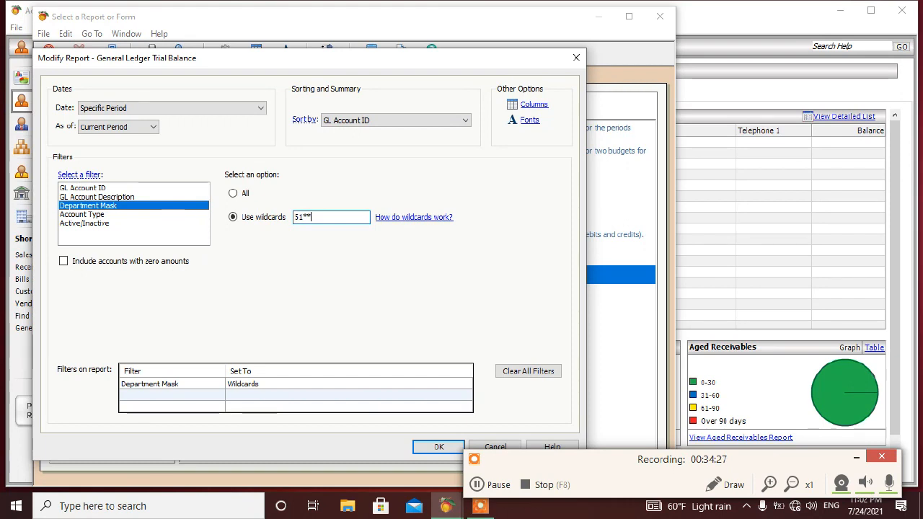
text(-)
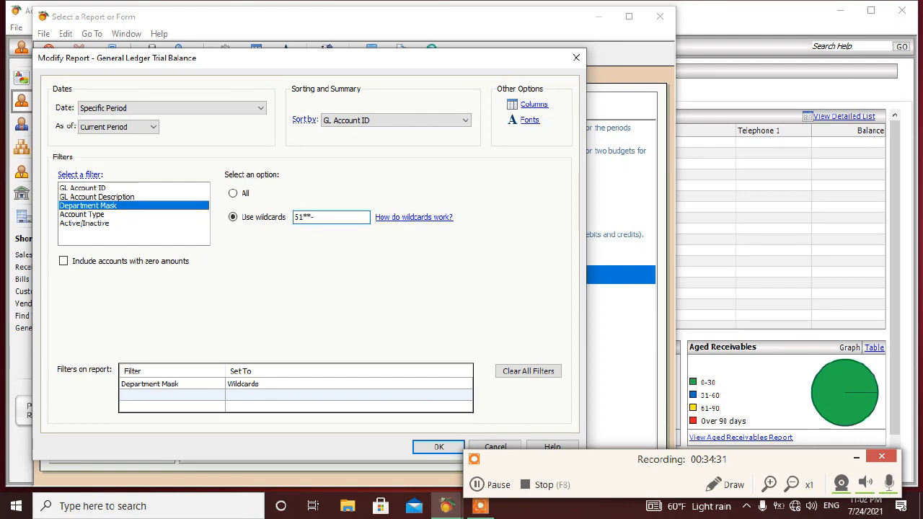
text(**)
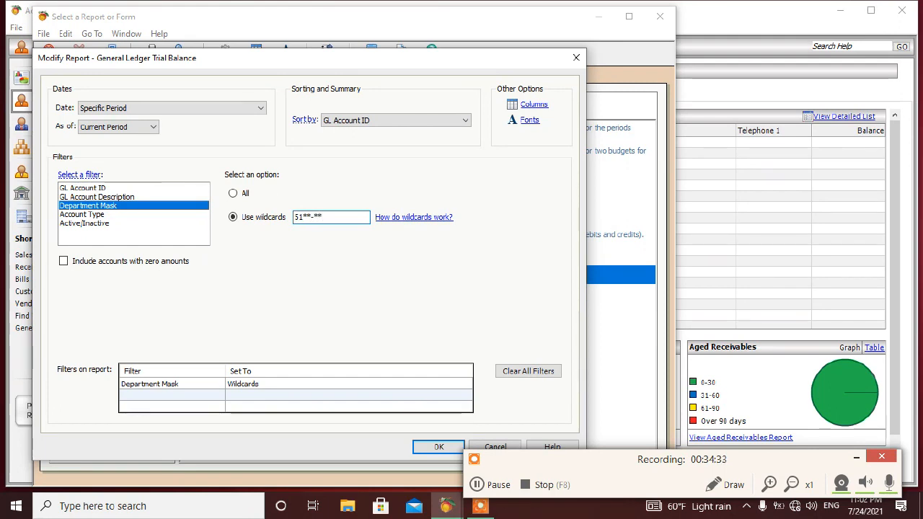
text(-)
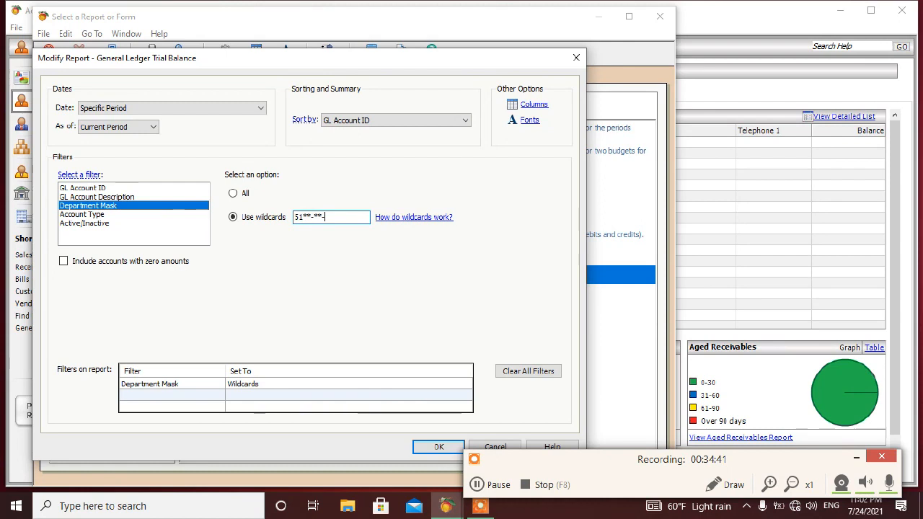
text(52-)
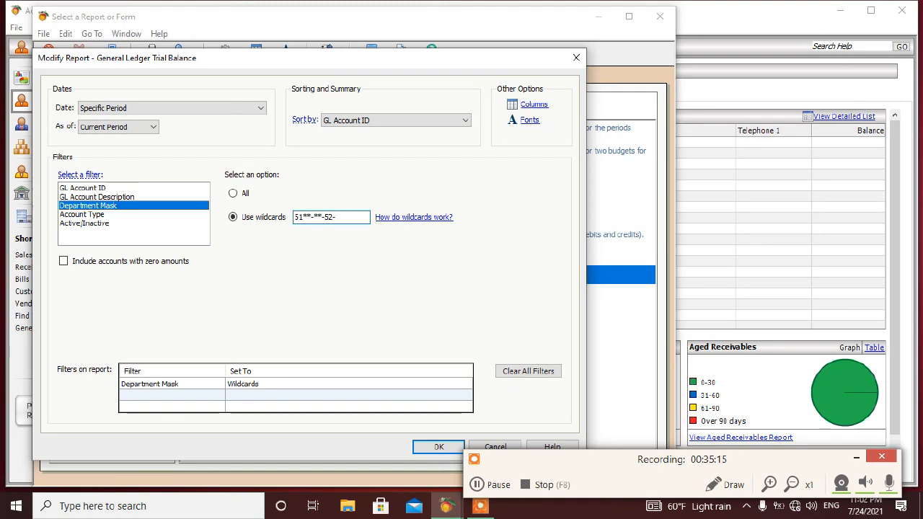
text(***)
key(Tab)
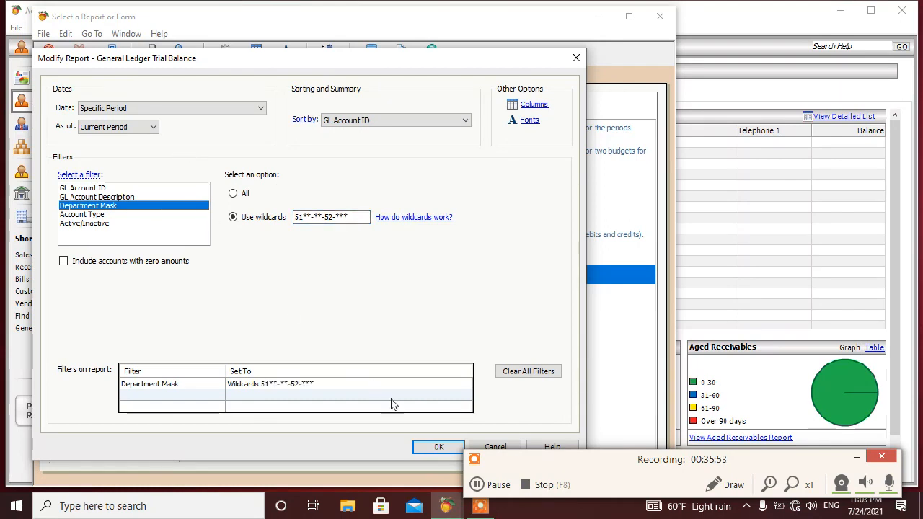
click(426, 447)
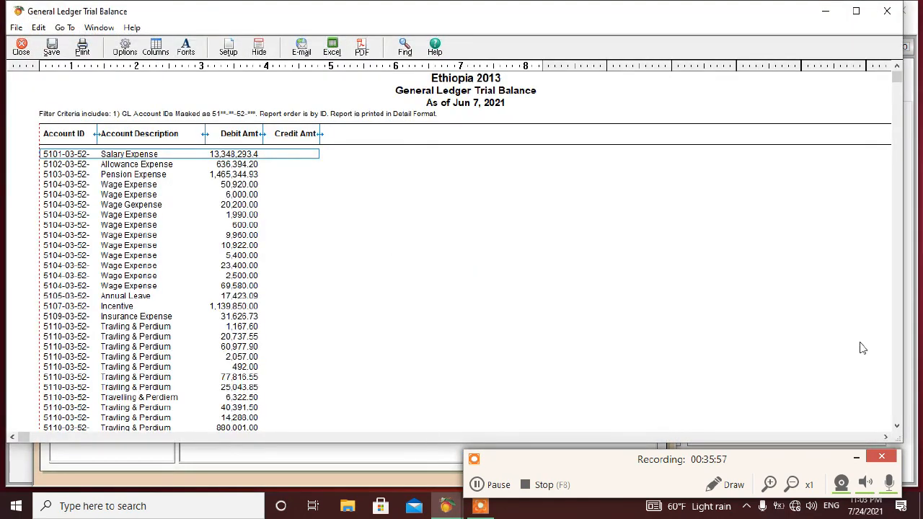
Widen the Account ID and Debit Amt columns to fit the complete account IDs and the report's total.
click(896, 427)
click(896, 427)
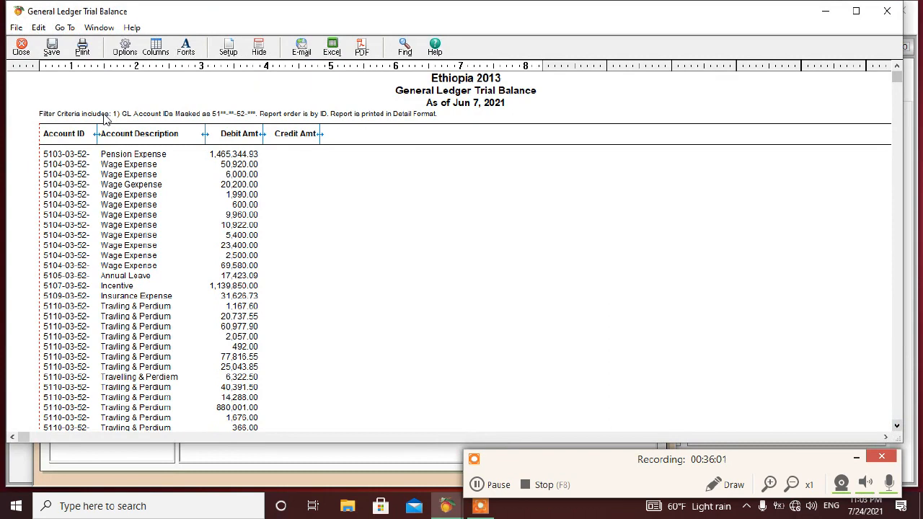
drag(95, 133, 137, 133)
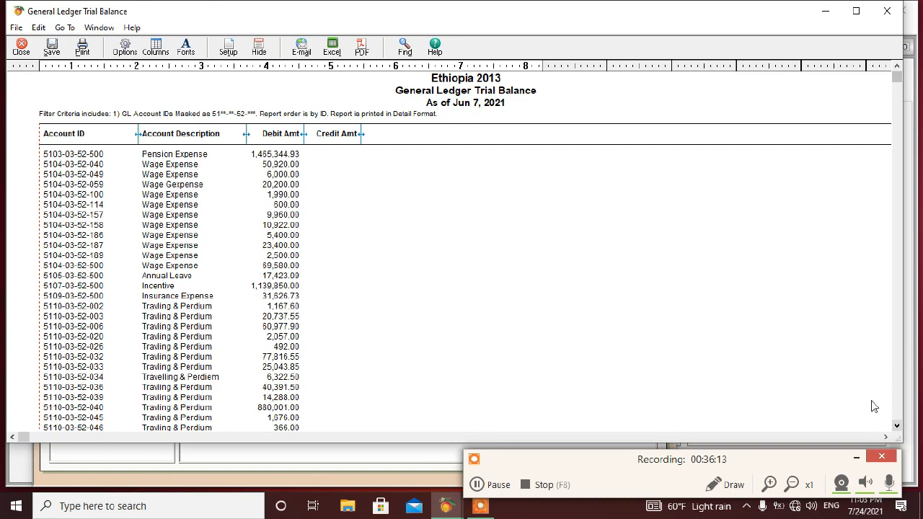
click(897, 428)
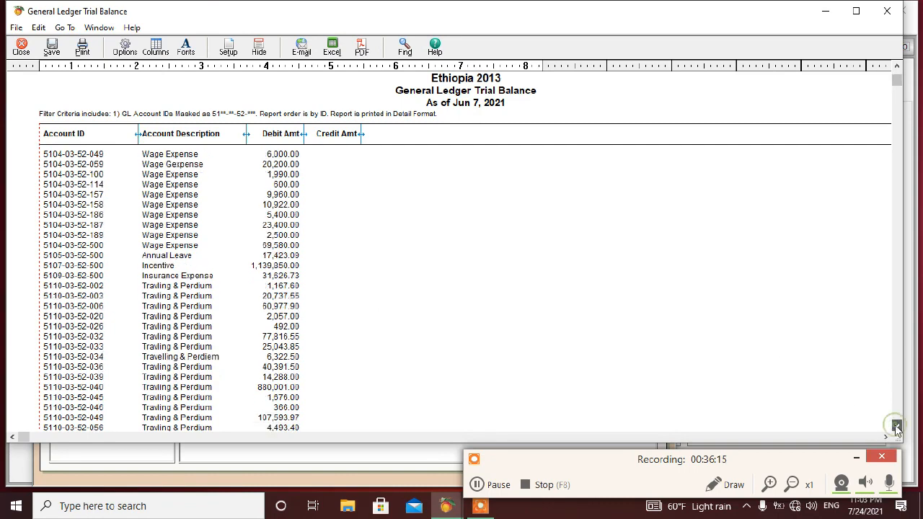
drag(896, 429, 897, 428)
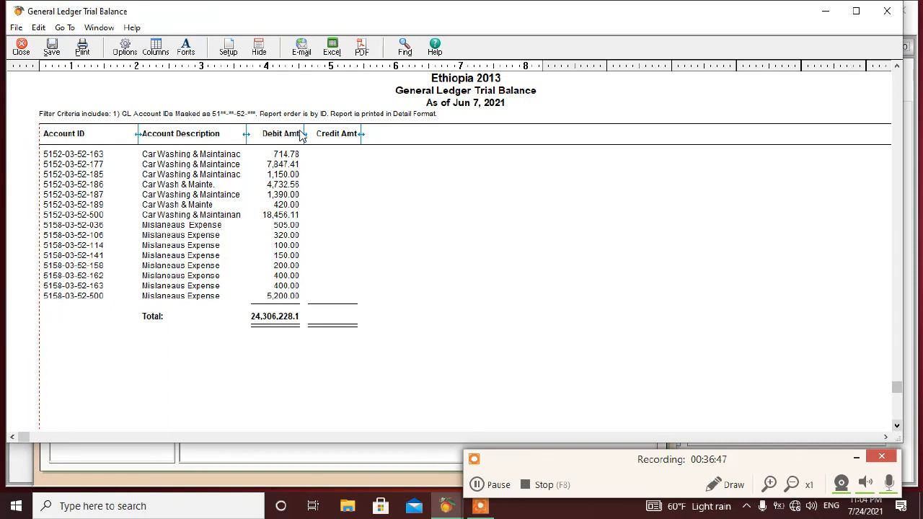
drag(303, 133, 328, 134)
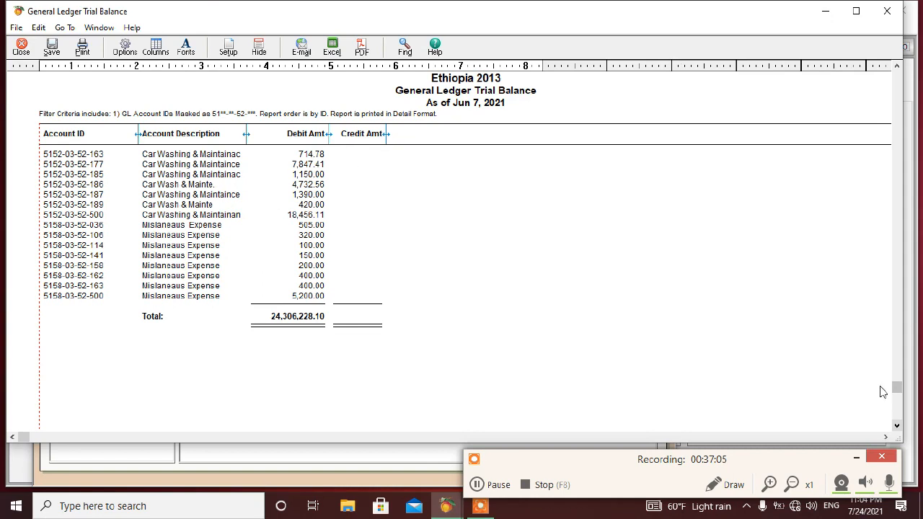
Review the filtered trial balance from the salary, allowance and pension expense lines down to the total.
drag(899, 391, 890, 52)
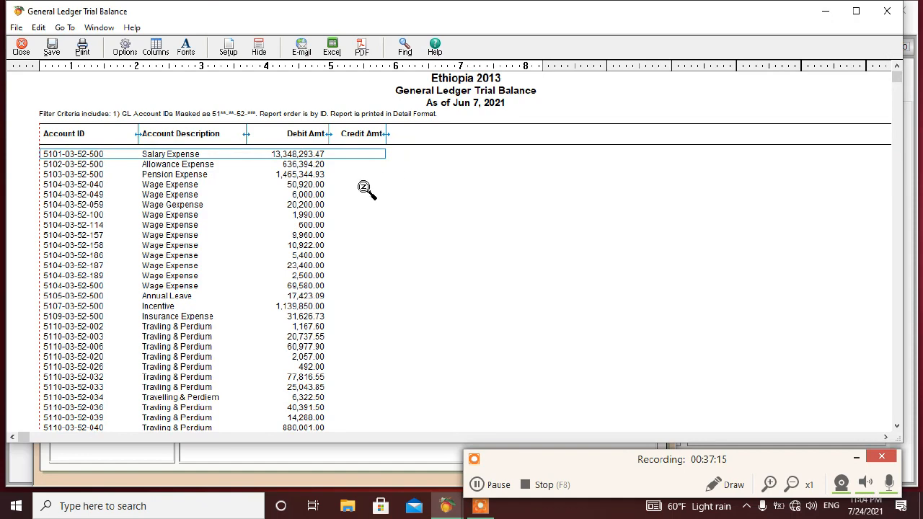
click(305, 174)
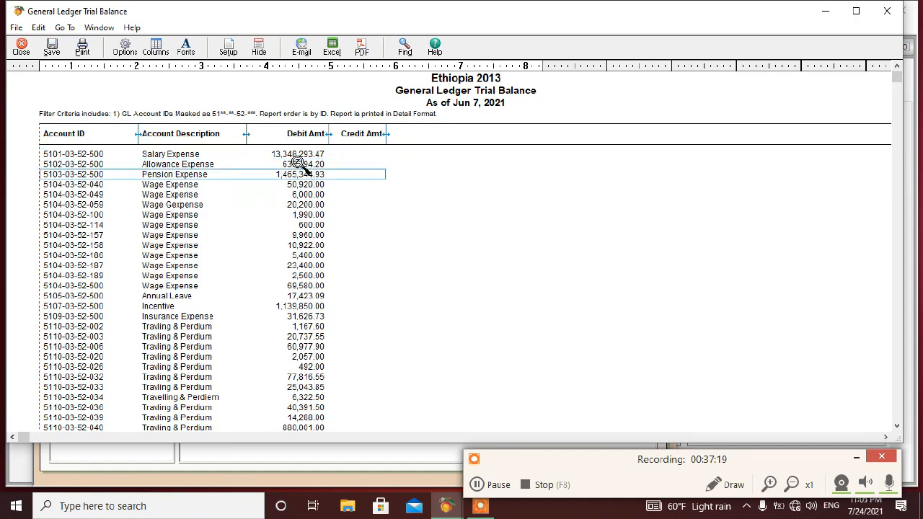
click(299, 165)
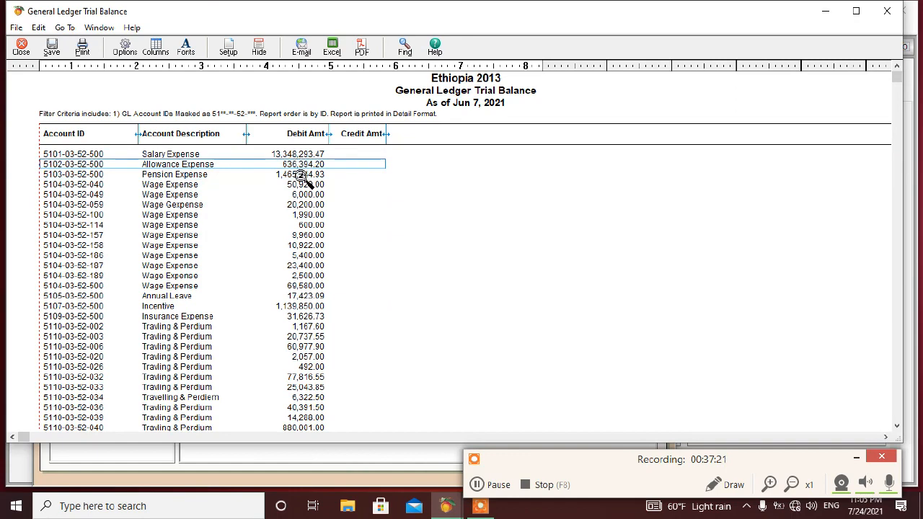
click(302, 176)
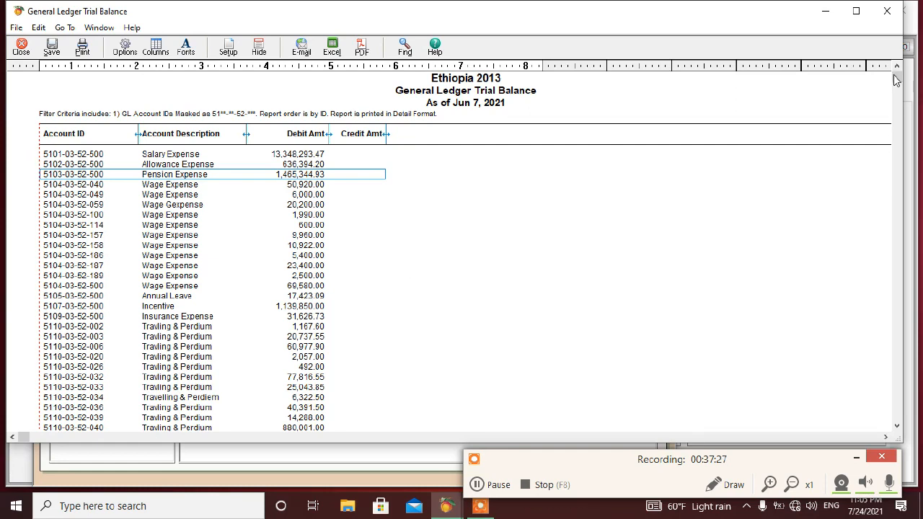
drag(896, 81, 896, 240)
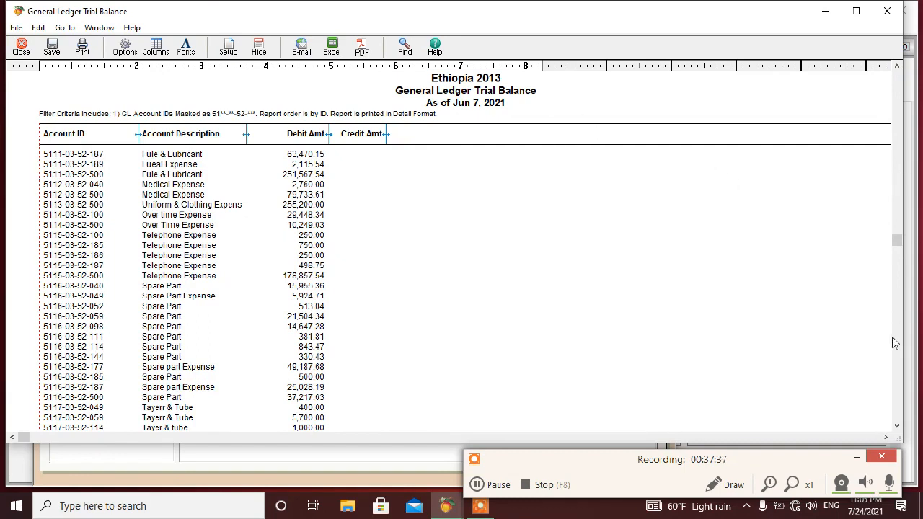
drag(897, 429, 899, 432)
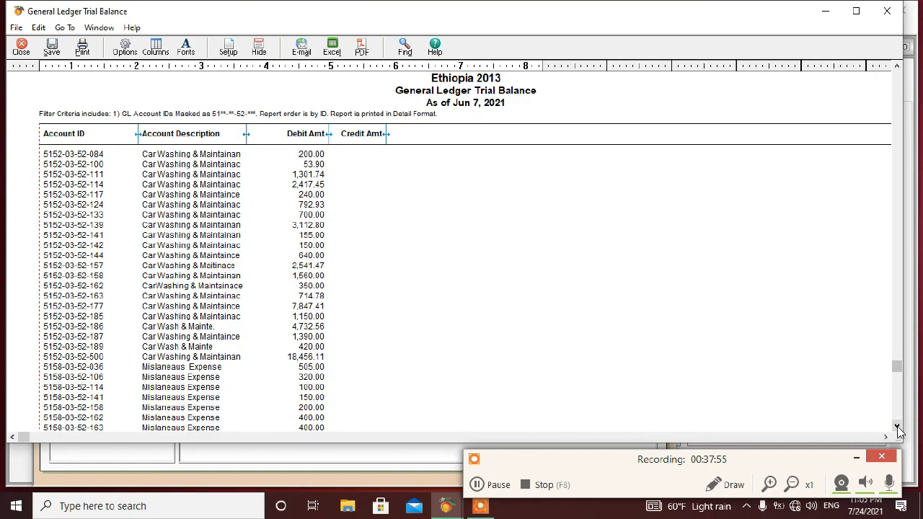
click(898, 429)
drag(897, 430, 898, 430)
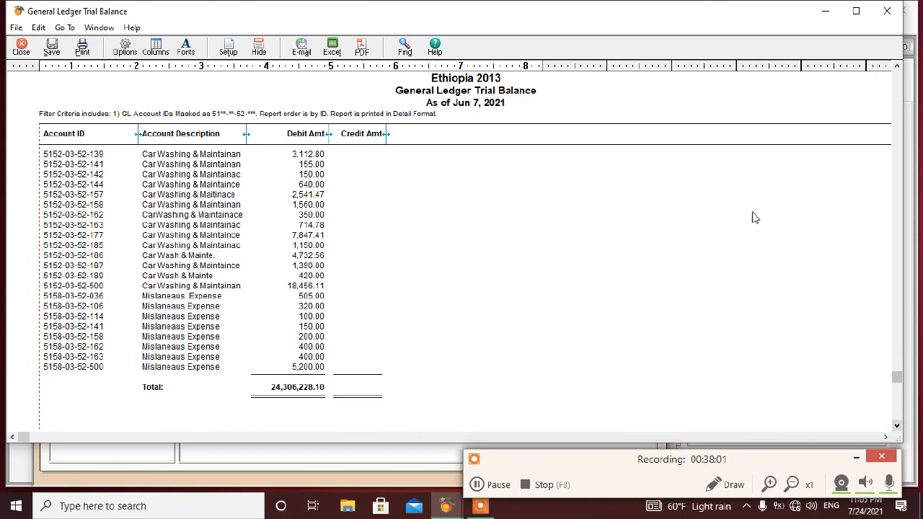
Close the filtered trial balance report and the report selection window.
click(477, 485)
click(476, 485)
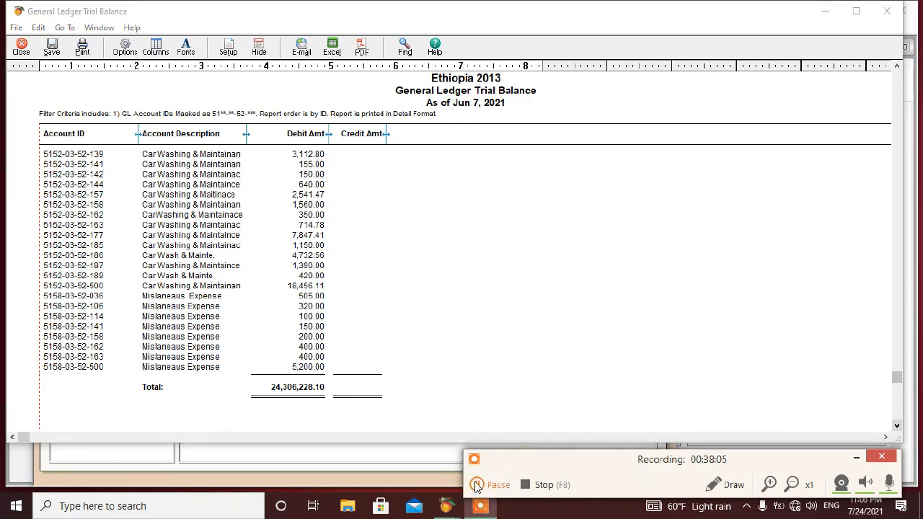
click(301, 275)
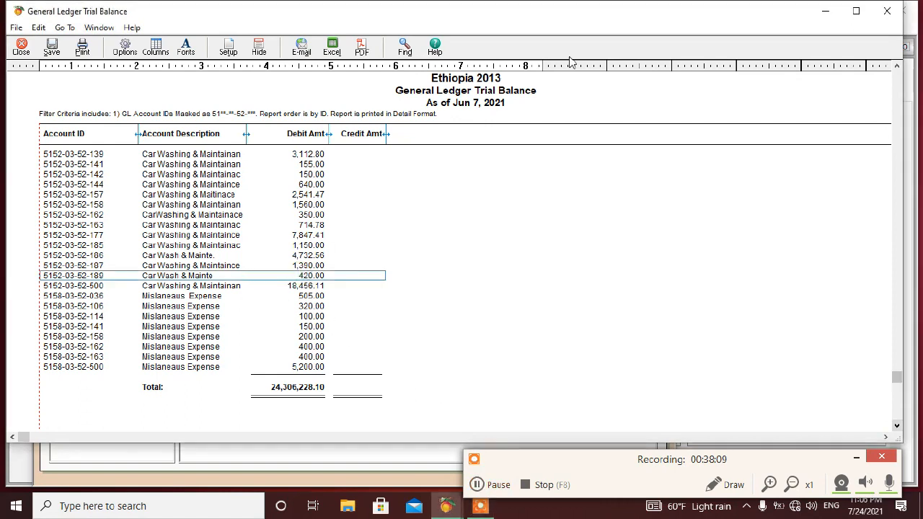
click(887, 12)
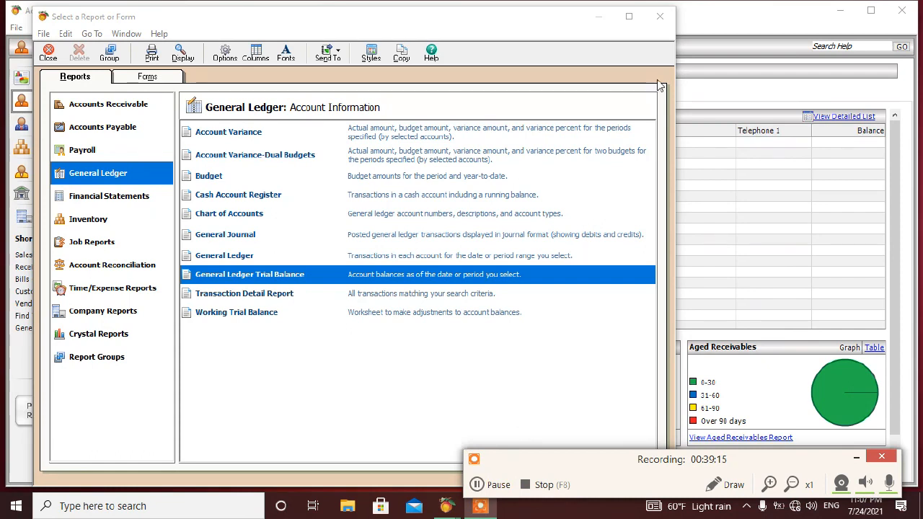
click(659, 16)
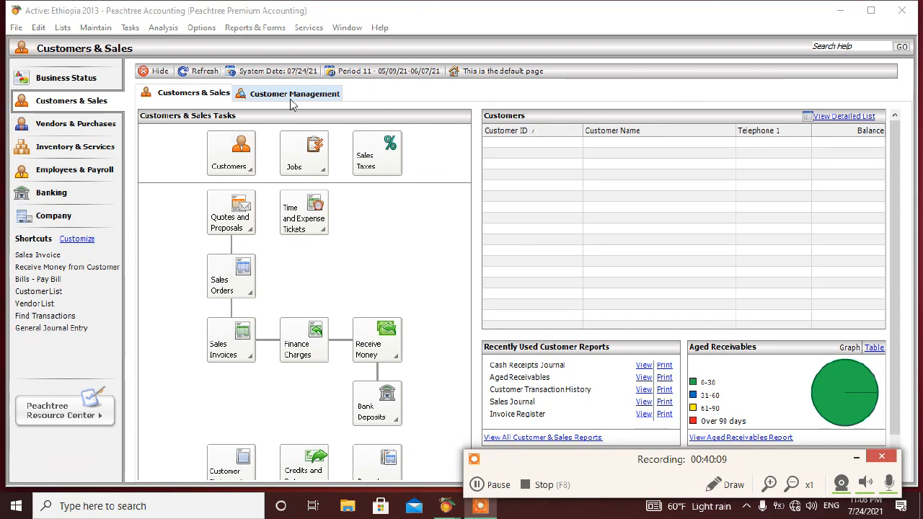
Open the company's user security setup, compare the users with selected-area and all-area access, and close it.
click(94, 27)
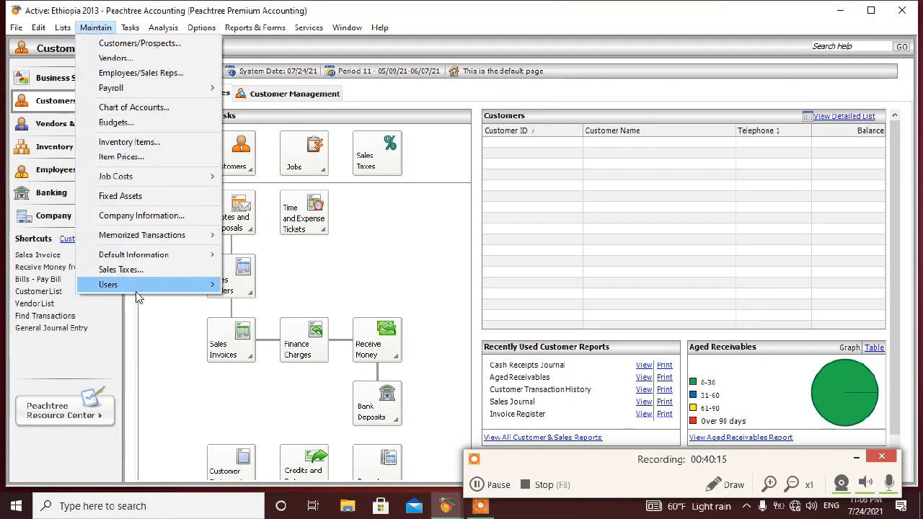
mouse_move(137, 288)
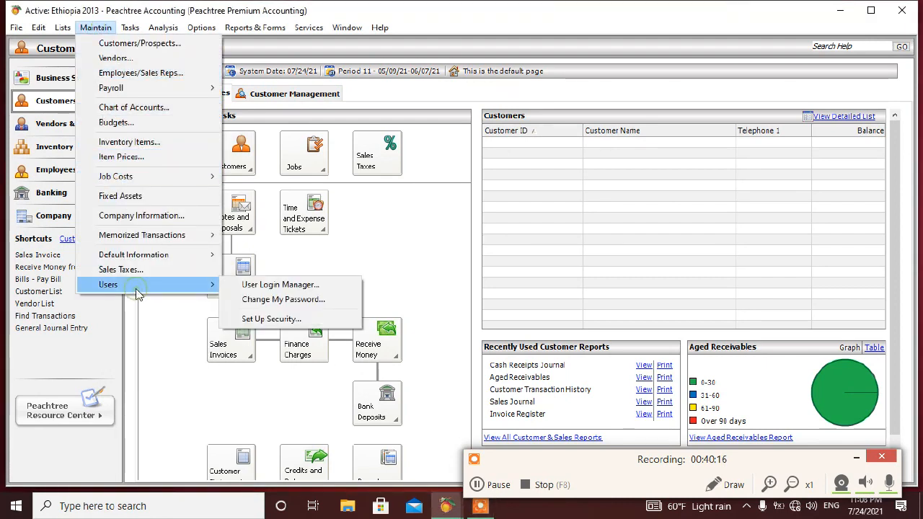
click(247, 319)
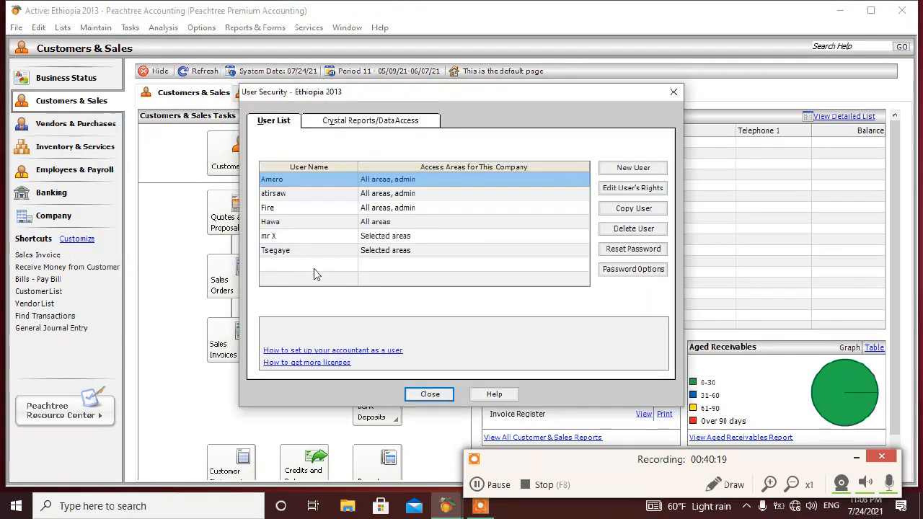
click(380, 239)
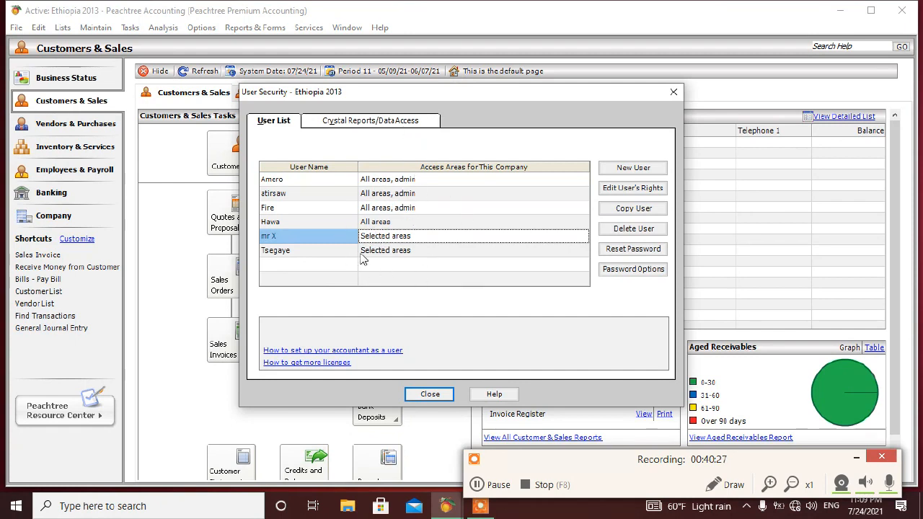
click(410, 225)
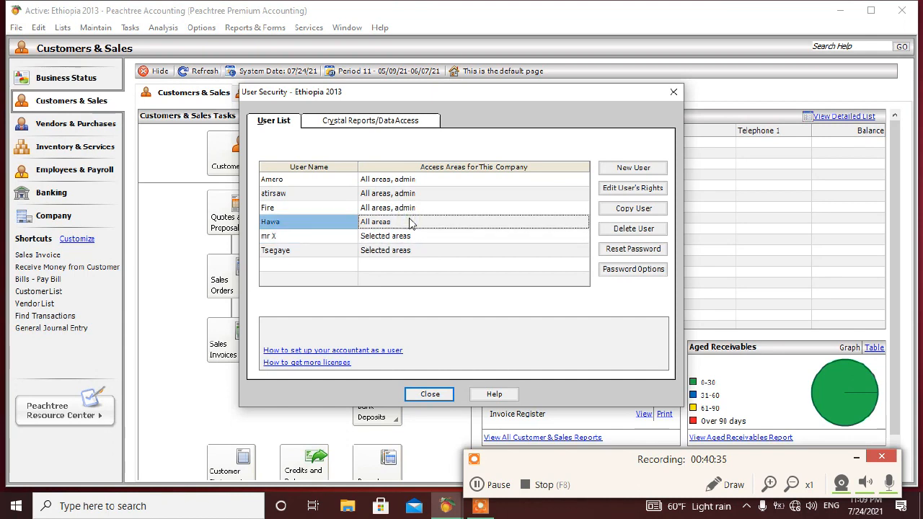
click(418, 238)
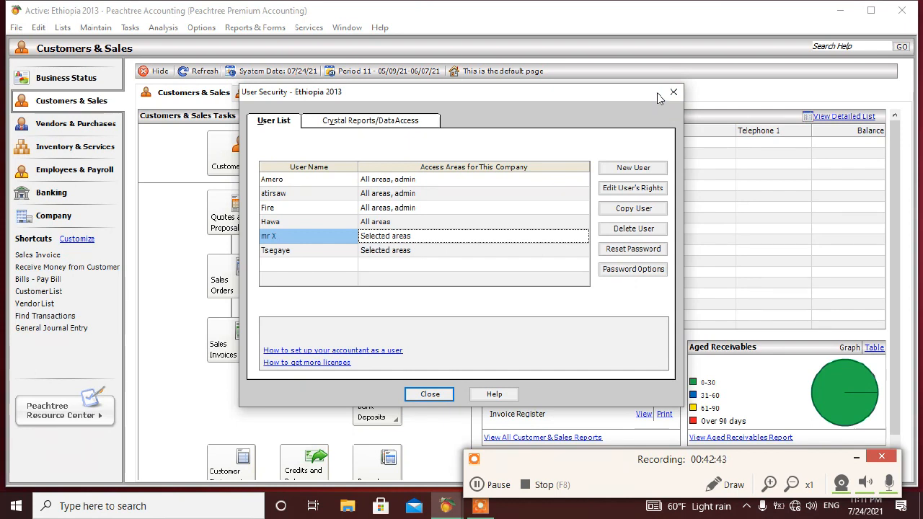
click(674, 94)
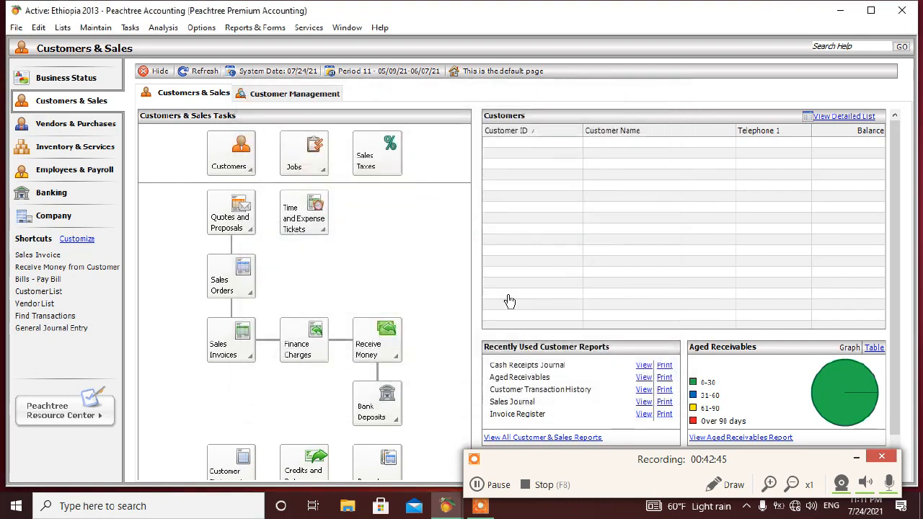